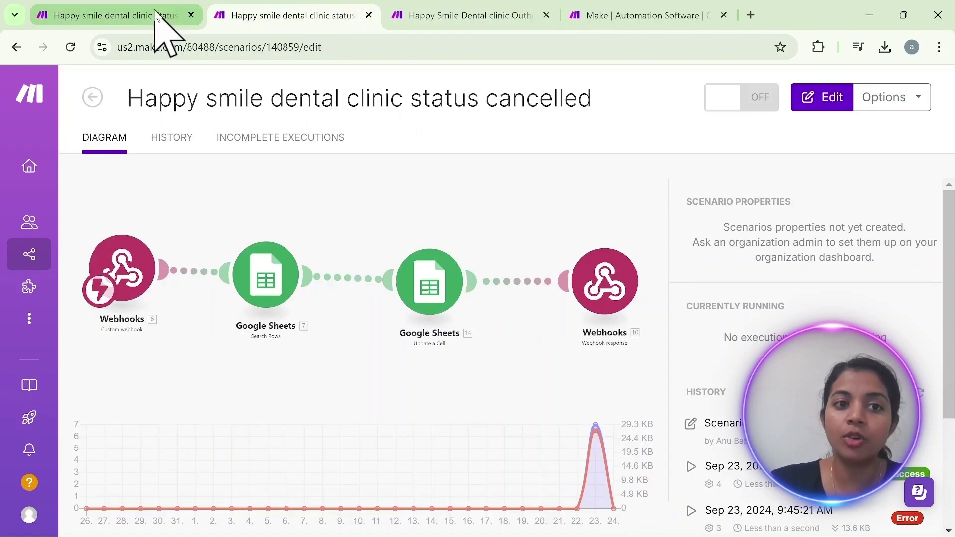
View the Status confirmed scenario, and switch to the Happy Smile Dental clinic Outbound call scenario.
{"action": "left_click", "coordinate": [158, 17]}
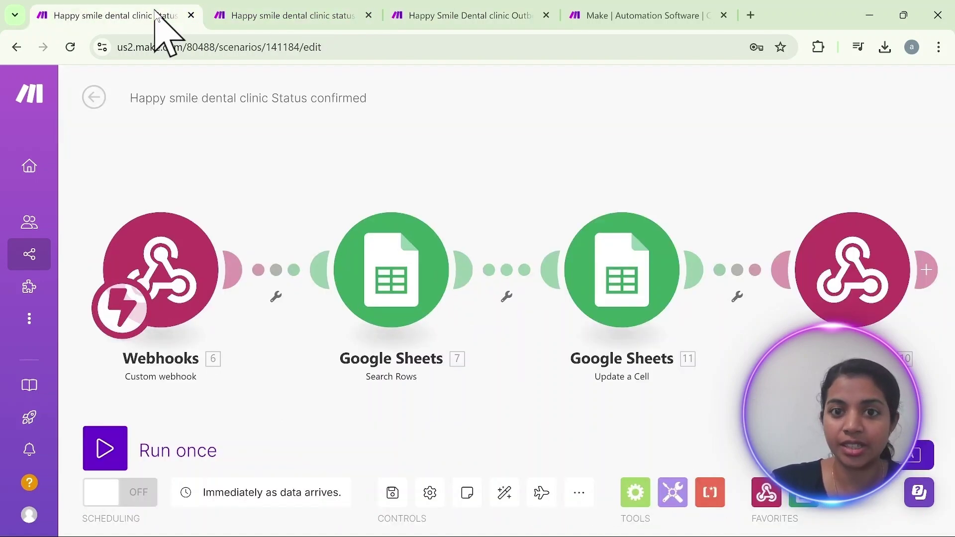
{"action": "left_click", "coordinate": [422, 20]}
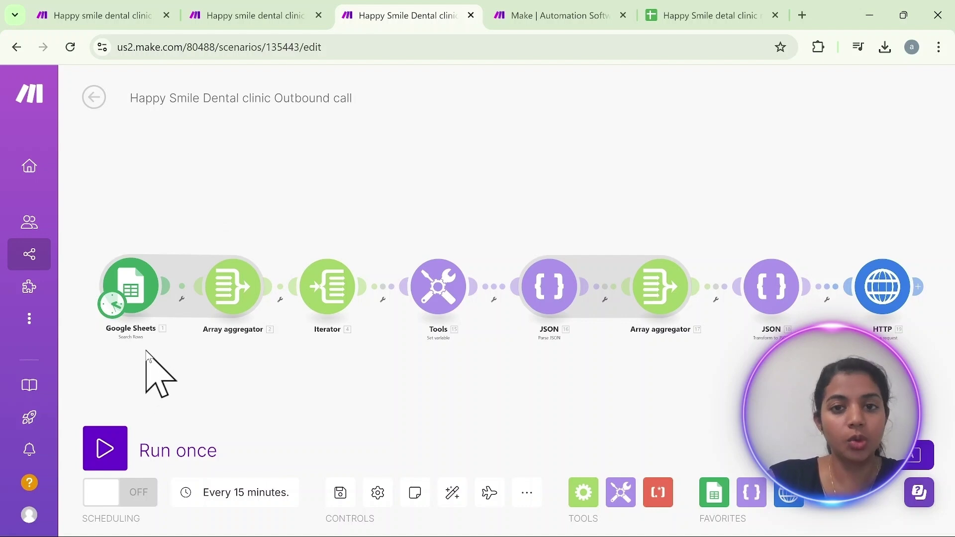
Examine the reminder list spreadsheet's column headers and the patient row with call status NO, and return to the Outbound call scenario.
{"action": "left_click", "coordinate": [710, 17]}
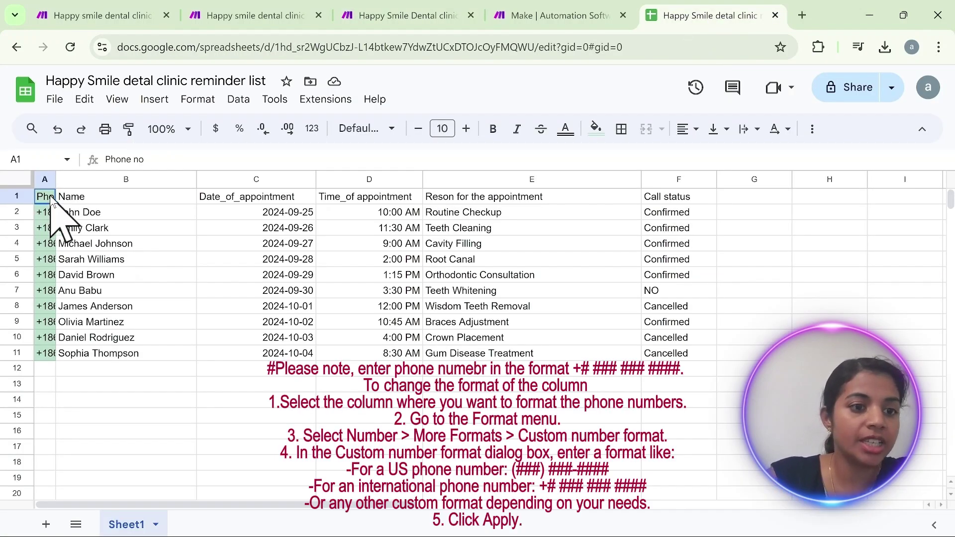
{"action": "key", "text": "Right"}
{"action": "key", "text": "Right"}
{"action": "key", "text": "Right"}
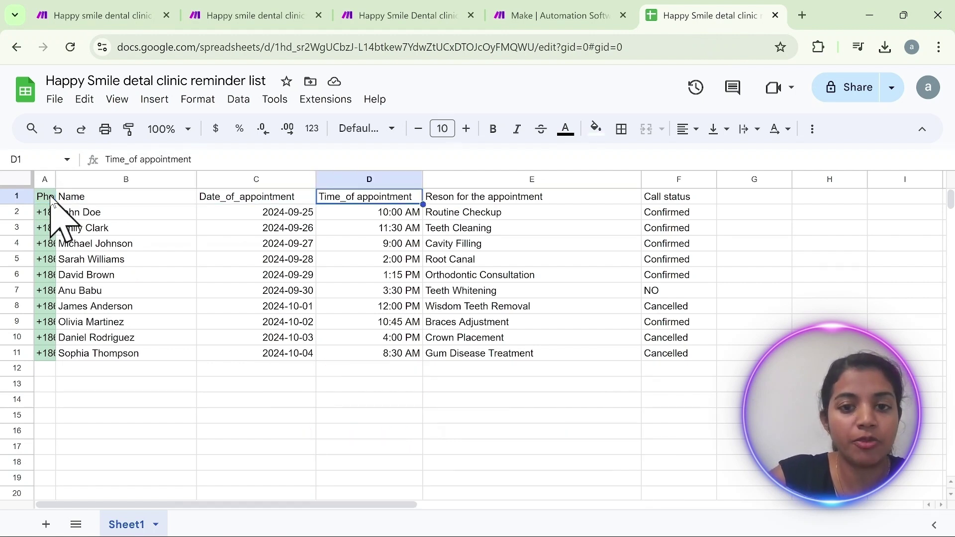
{"action": "key", "text": "Right"}
{"action": "key", "text": "Right"}
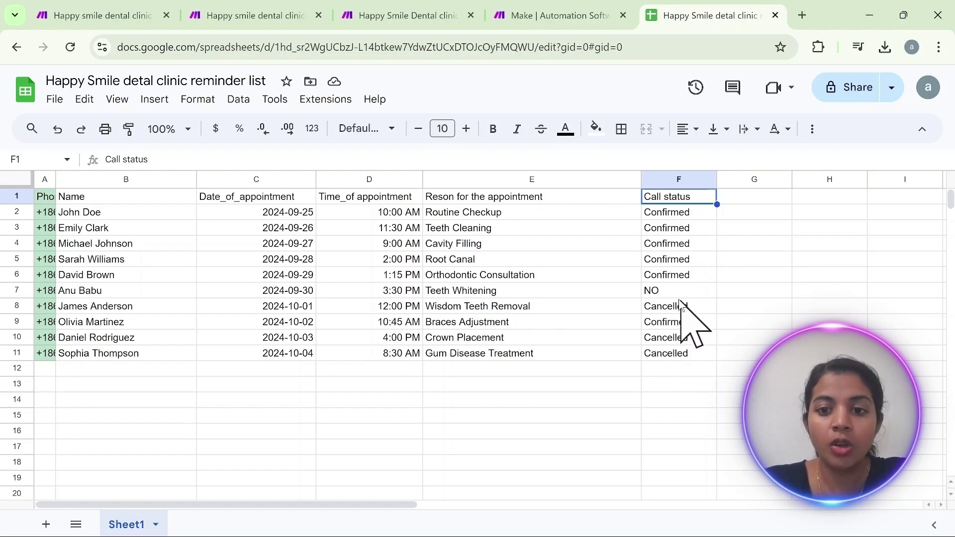
{"action": "left_click", "coordinate": [662, 295]}
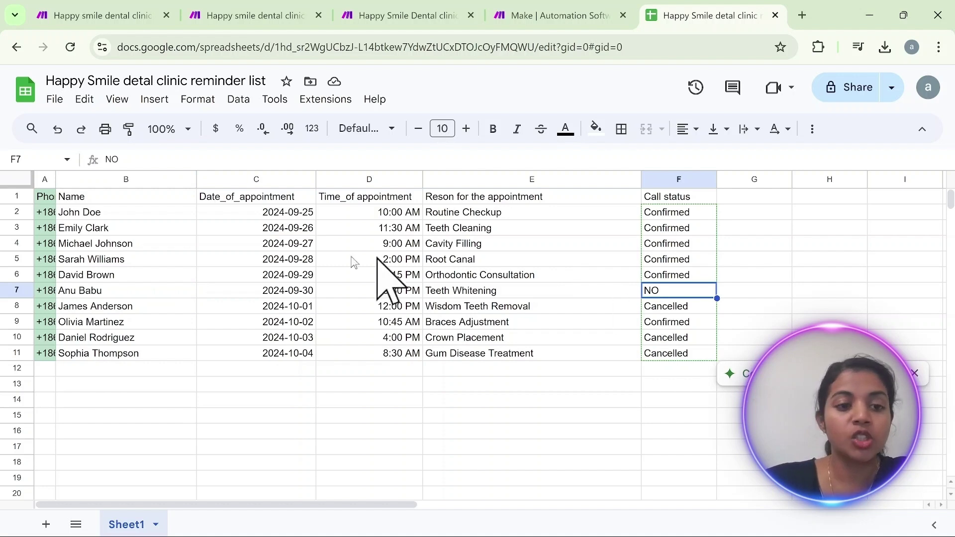
{"action": "left_click", "coordinate": [159, 293]}
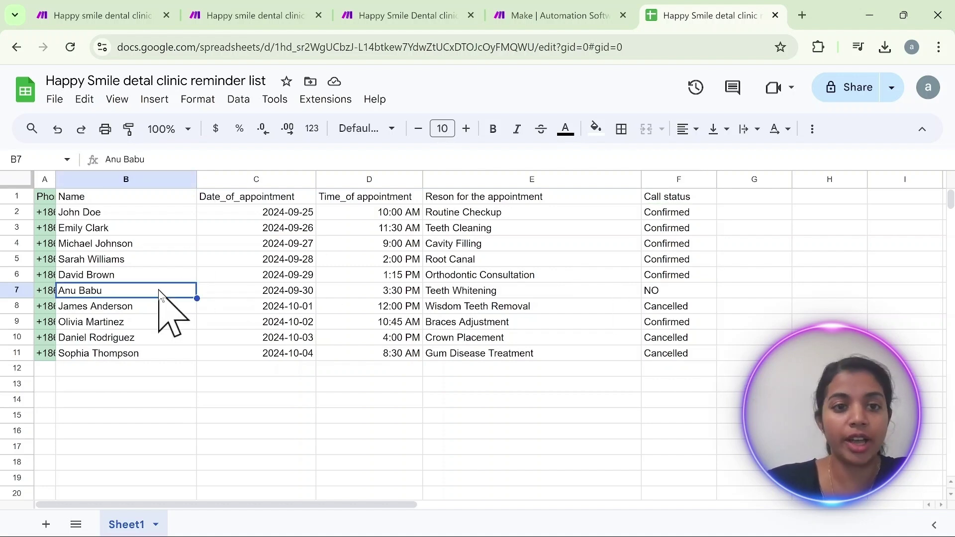
{"action": "left_click", "coordinate": [426, 14]}
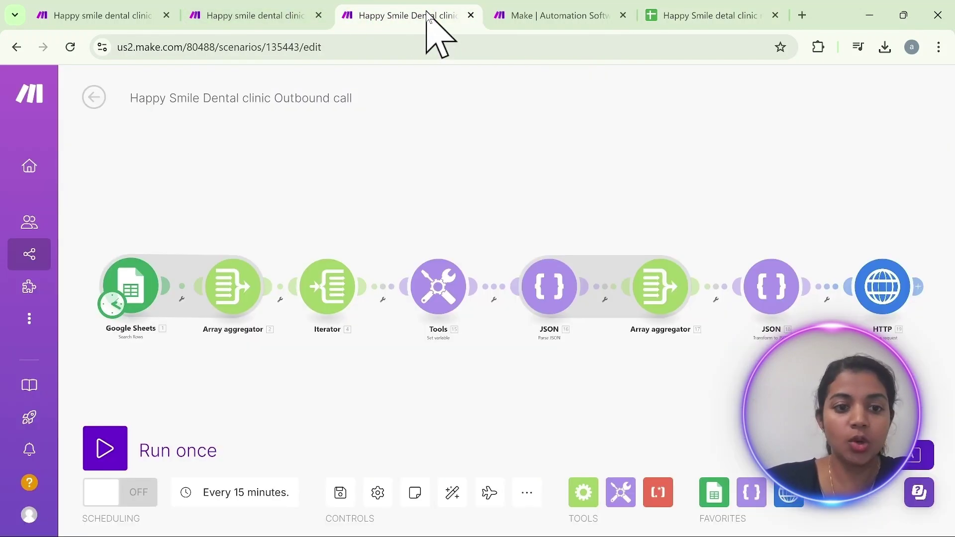
Add an unconnected Google Sheets Search Rows module in the empty area above the scenario flow.
{"action": "right_click", "coordinate": [238, 168]}
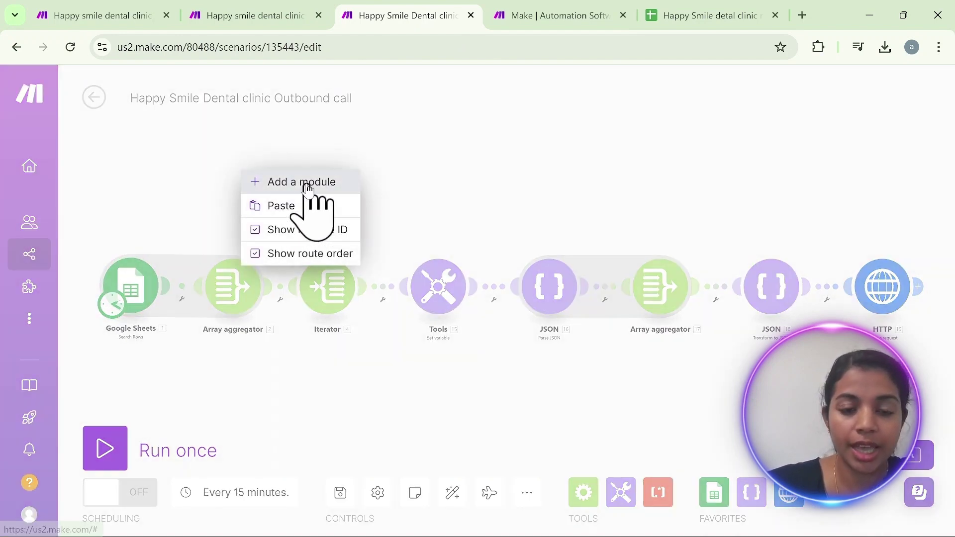
{"action": "left_click", "coordinate": [307, 183]}
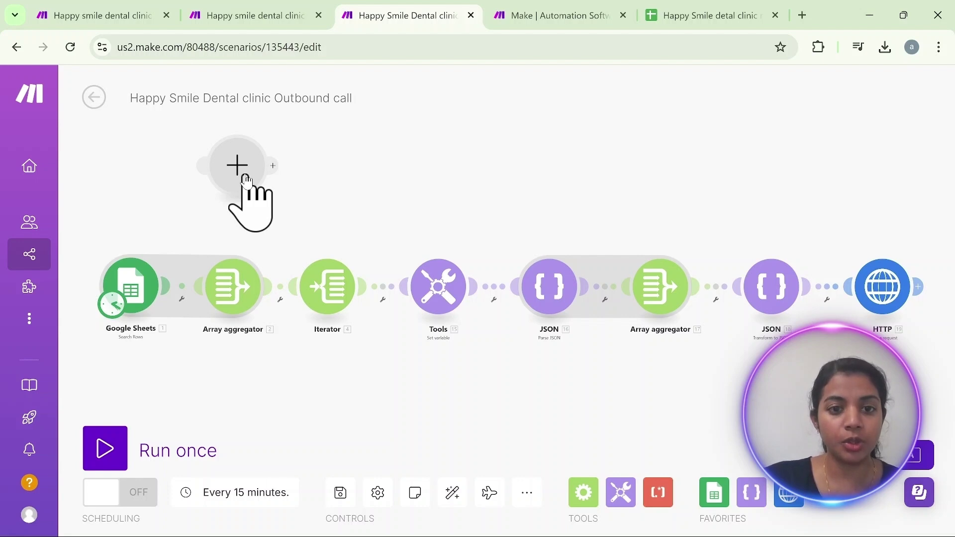
{"action": "left_click", "coordinate": [244, 179]}
{"action": "left_click", "coordinate": [383, 142]}
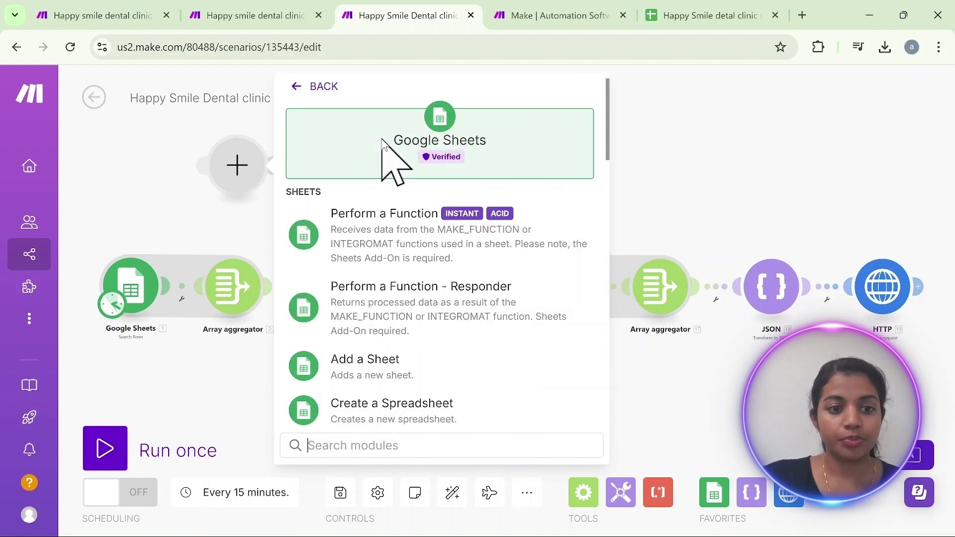
{"action": "scroll", "coordinate": [382, 142], "scroll_direction": "down", "scroll_amount": 7}
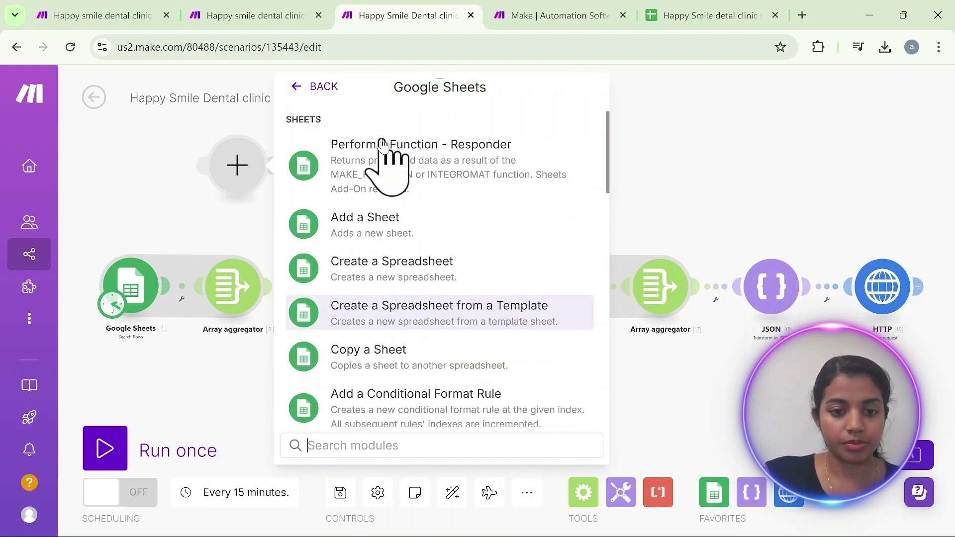
{"action": "scroll", "coordinate": [382, 144], "scroll_direction": "down", "scroll_amount": 8}
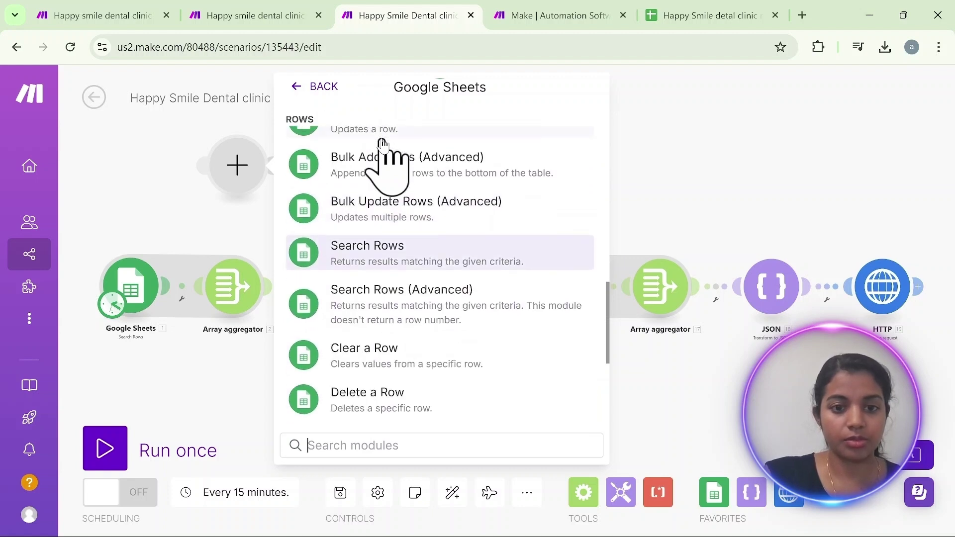
{"action": "left_click", "coordinate": [419, 245]}
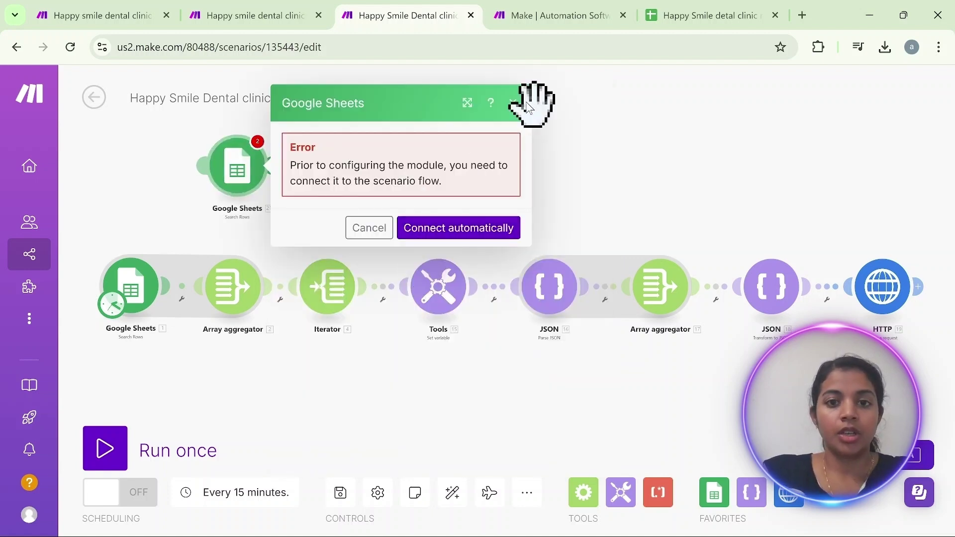
{"action": "left_click", "coordinate": [517, 105]}
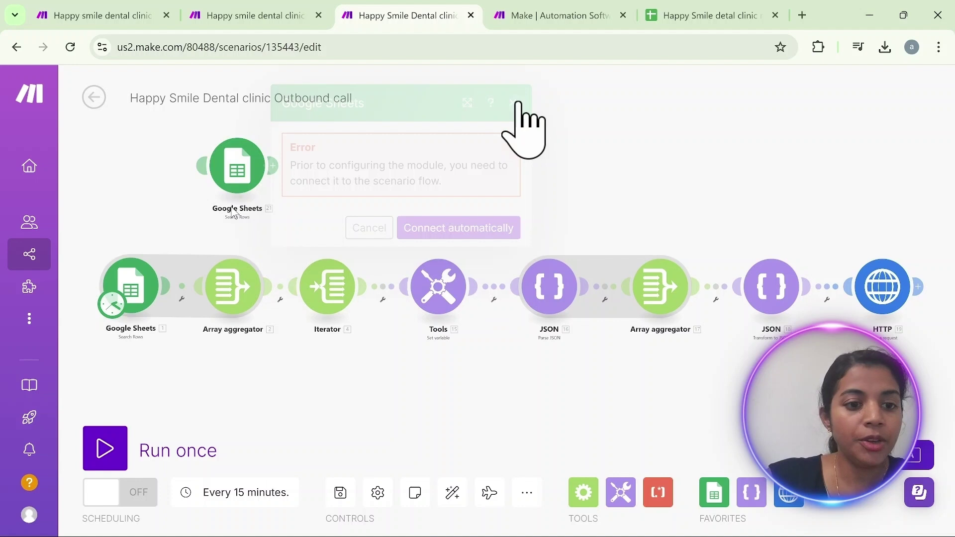
Review the first Search Rows module's connection, spreadsheet, sheet, column range and call status filter, and close its settings.
{"action": "left_click", "coordinate": [118, 288]}
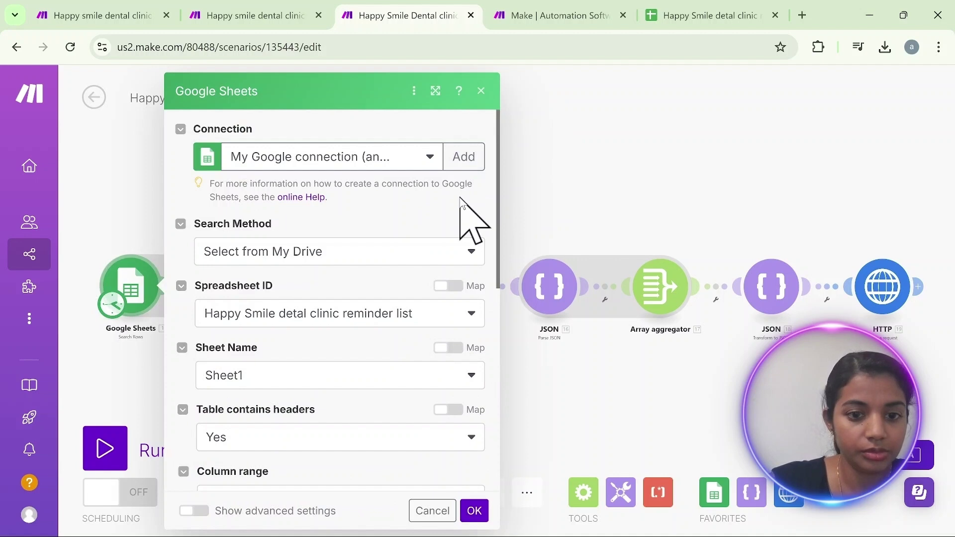
{"action": "scroll", "coordinate": [465, 209], "scroll_direction": "down", "scroll_amount": 2}
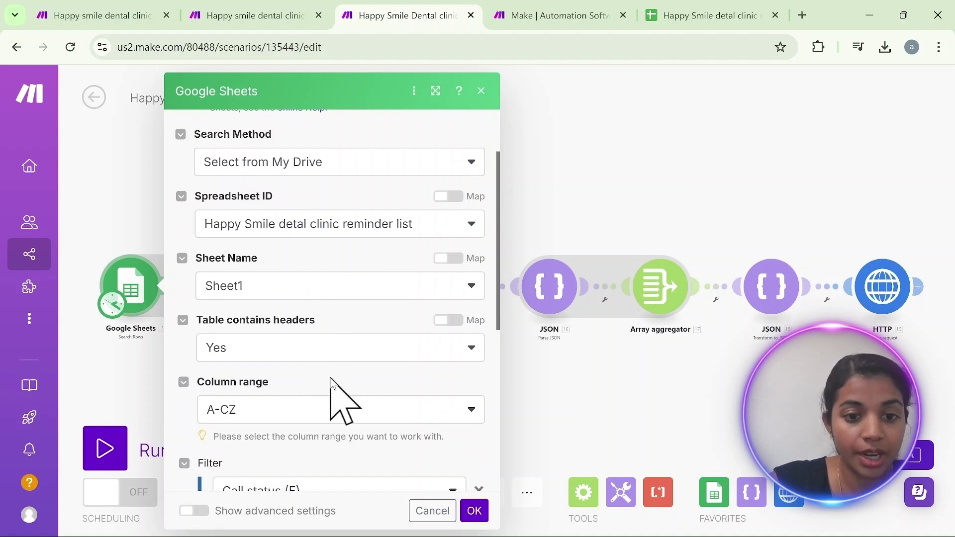
{"action": "scroll", "coordinate": [331, 385], "scroll_direction": "down", "scroll_amount": 5}
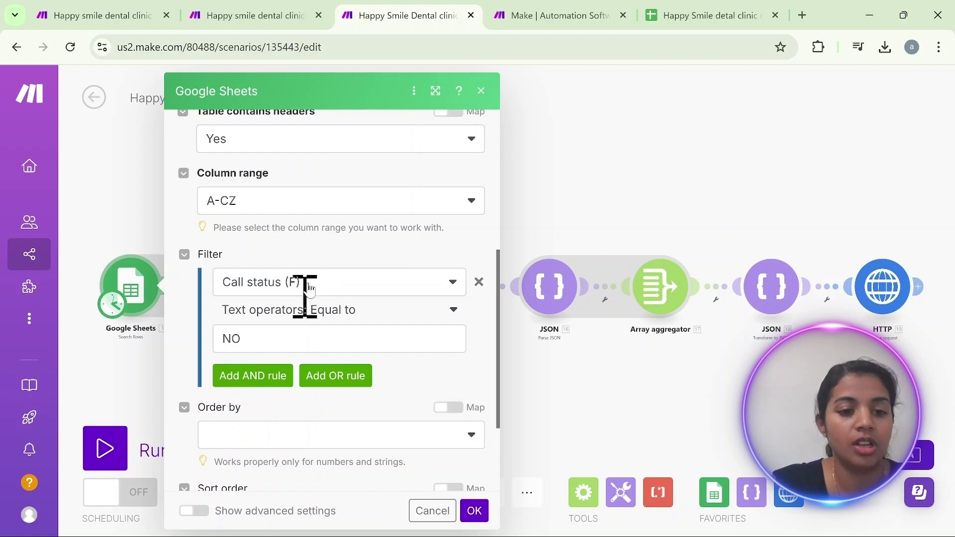
{"action": "left_click", "coordinate": [475, 510]}
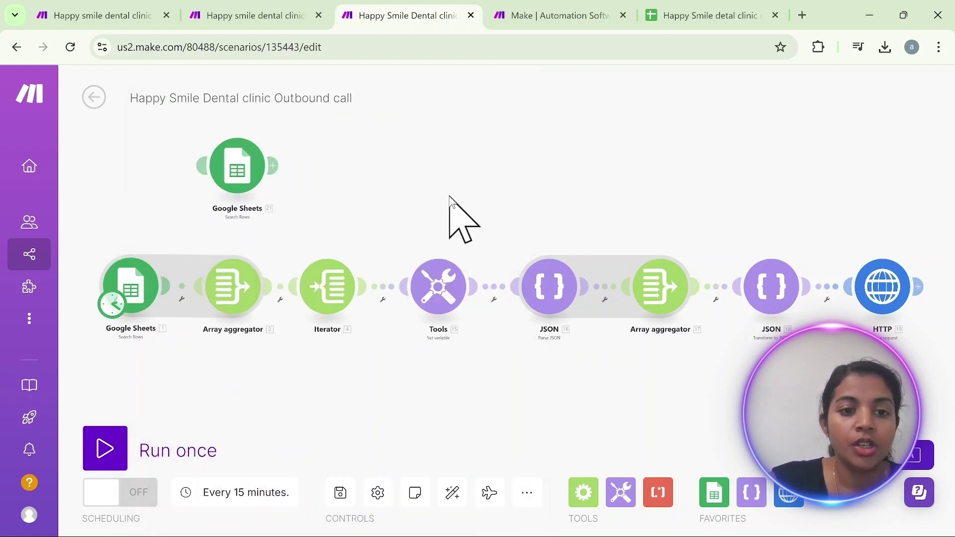
Delete the unconnected Google Sheets module above the scenario flow.
{"action": "left_click_drag", "start_coordinate": [219, 166], "coordinate": [222, 169]}
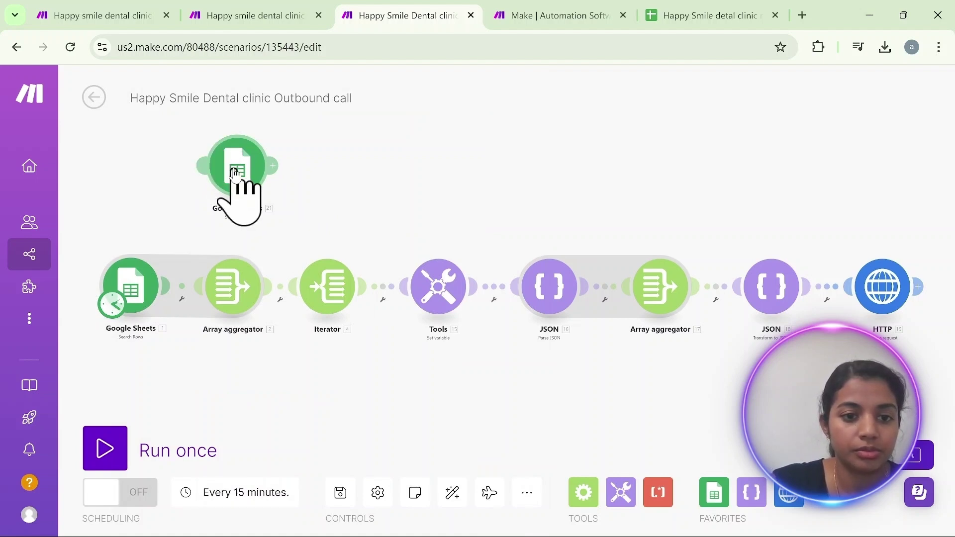
{"action": "right_click", "coordinate": [239, 174]}
{"action": "left_click", "coordinate": [315, 354]}
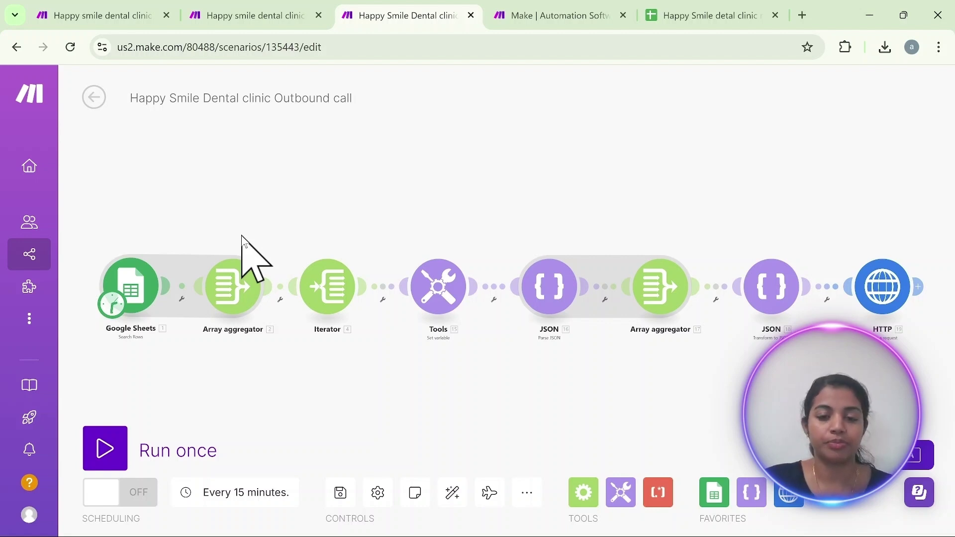
Review the first Array aggregator's target structure type and aggregated Google Sheets fields, and close its settings.
{"action": "left_click", "coordinate": [237, 287]}
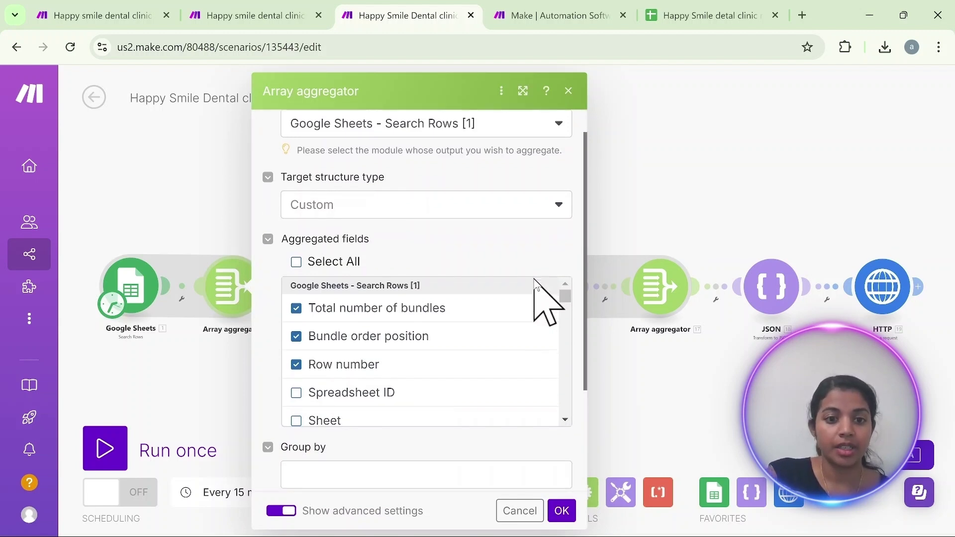
{"action": "scroll", "coordinate": [541, 303], "scroll_direction": "down", "scroll_amount": 2}
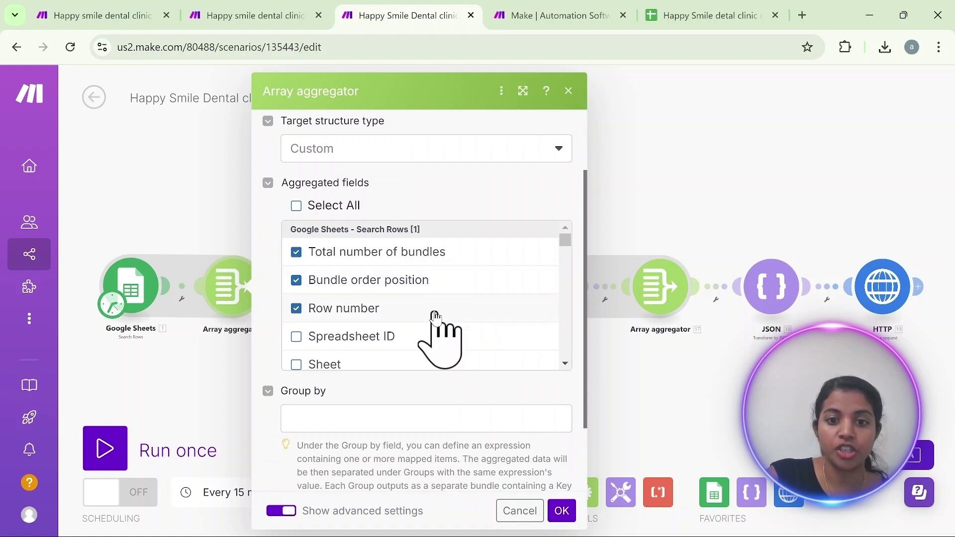
{"action": "scroll", "coordinate": [567, 368], "scroll_direction": "down", "scroll_amount": 4}
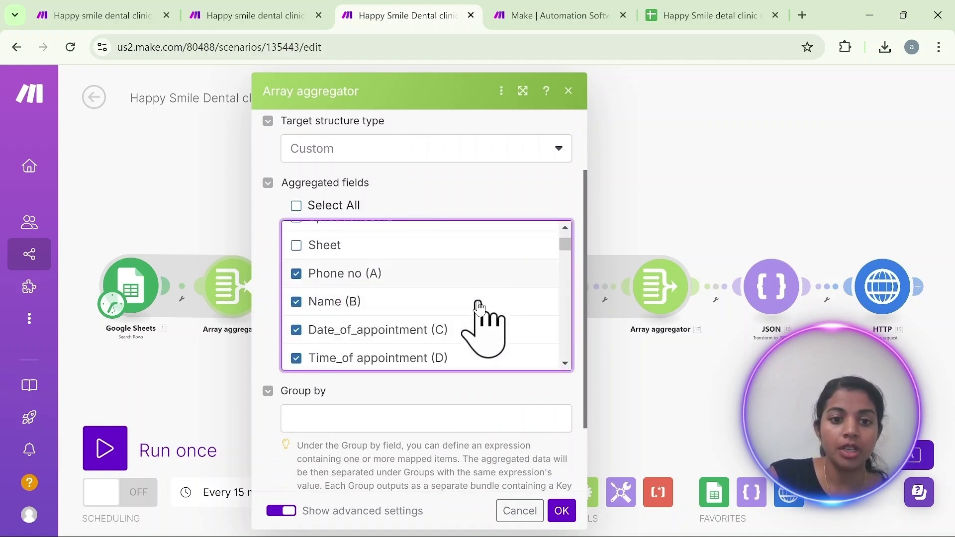
{"action": "scroll", "coordinate": [567, 364], "scroll_direction": "down", "scroll_amount": 4}
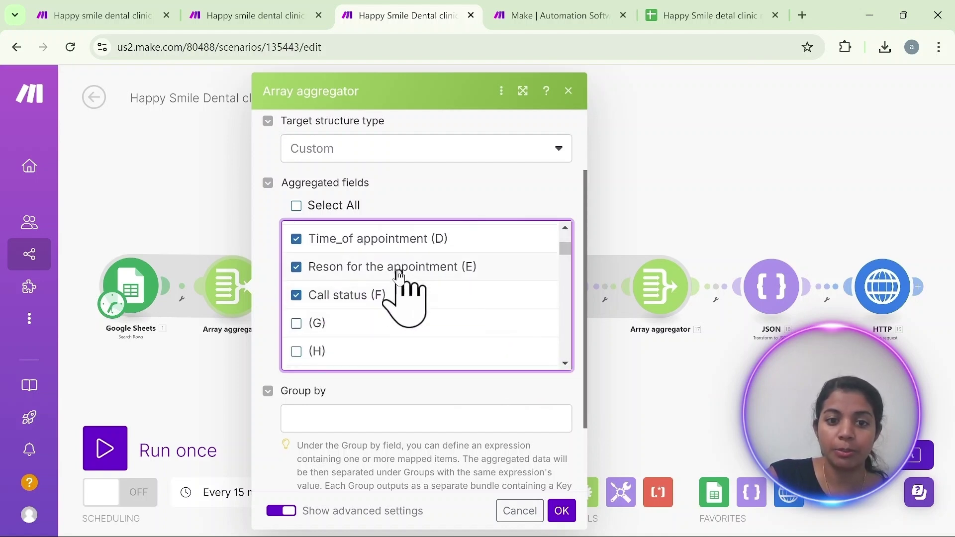
{"action": "left_click", "coordinate": [572, 517]}
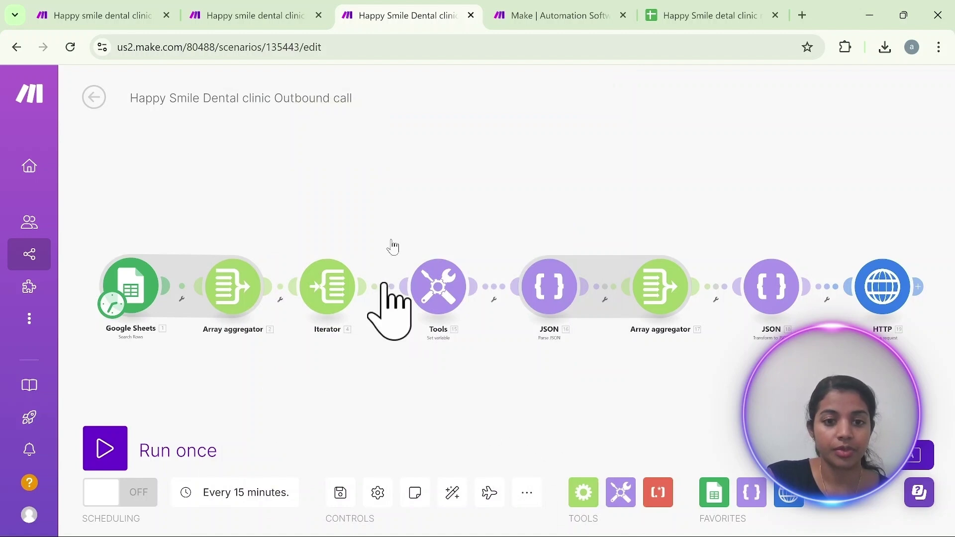
Place a blank module above the flow and locate the Iterator in the list of available modules.
{"action": "right_click", "coordinate": [419, 188]}
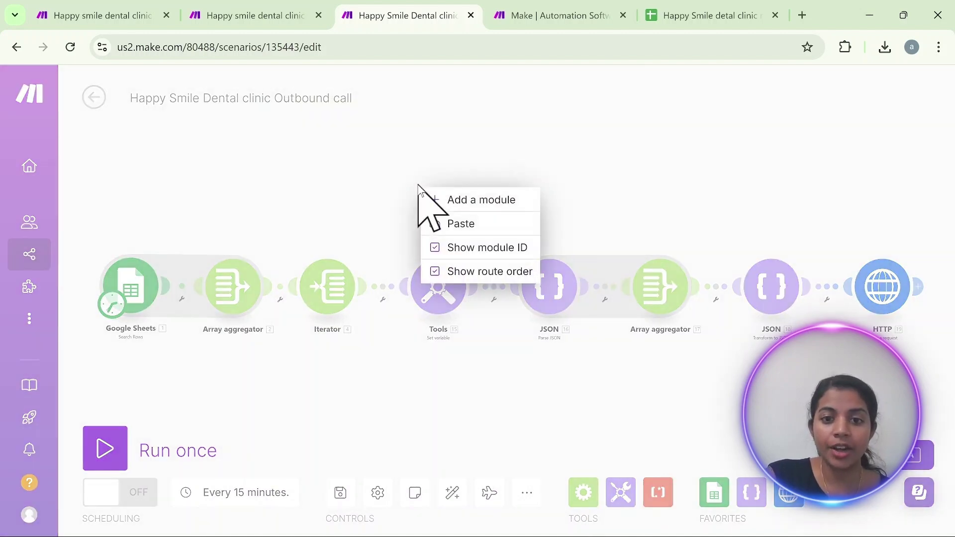
{"action": "left_click", "coordinate": [450, 201]}
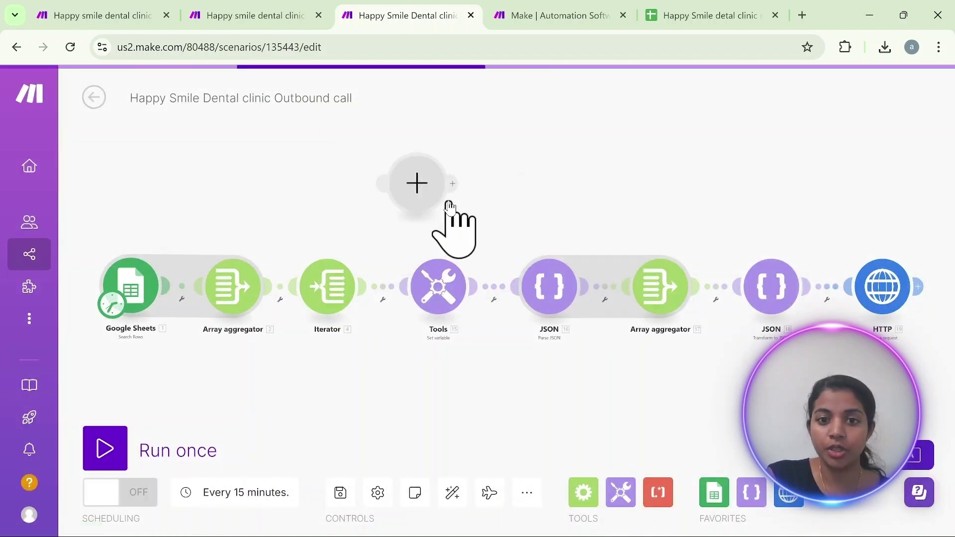
{"action": "left_click", "coordinate": [421, 187]}
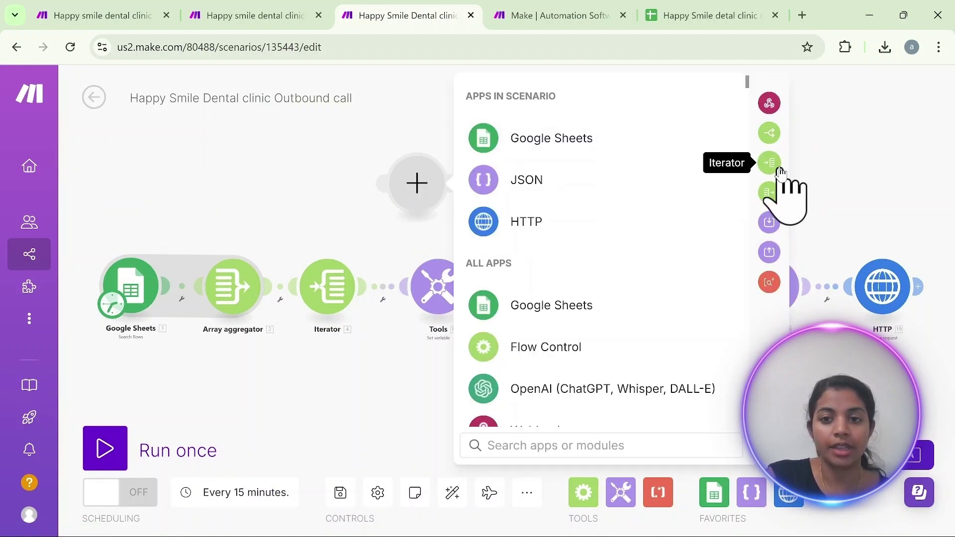
{"action": "left_click", "coordinate": [865, 97]}
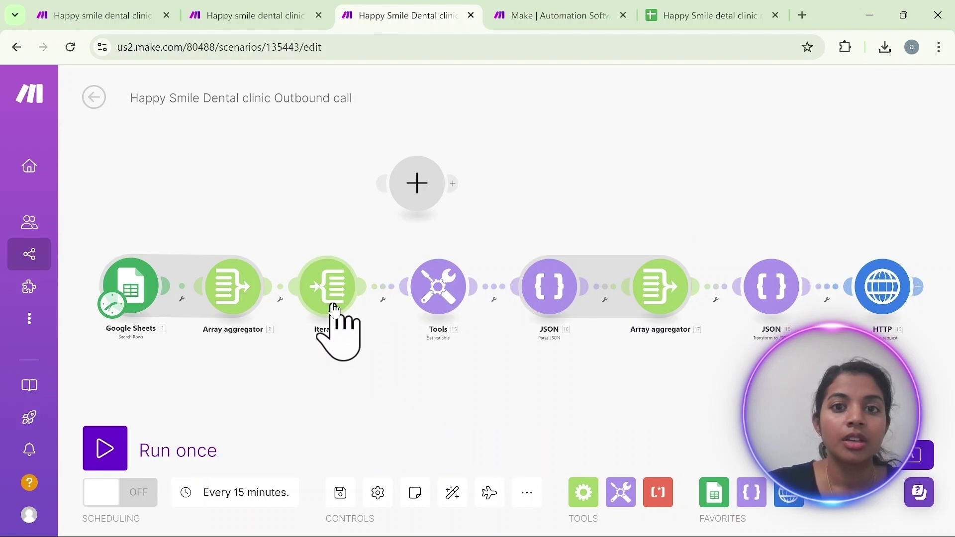
Review the Iterator's array mapping and the items available from the Array aggregator, and close the item picker.
{"action": "left_click", "coordinate": [334, 311]}
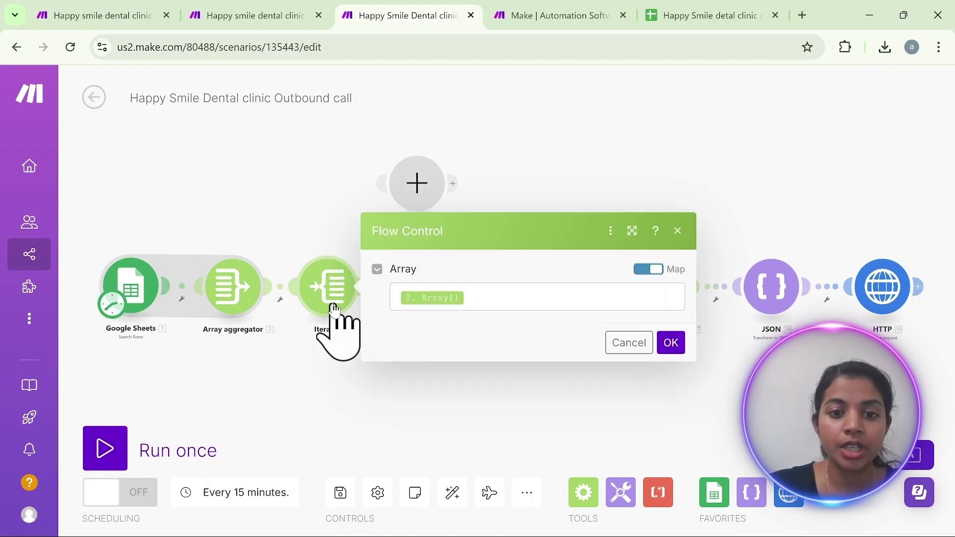
{"action": "left_click", "coordinate": [512, 310]}
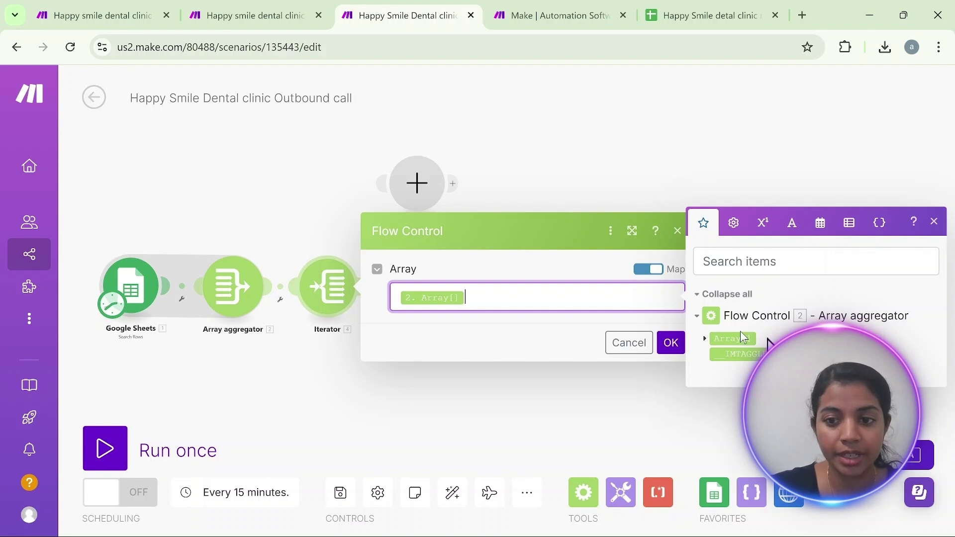
{"action": "left_click", "coordinate": [934, 222]}
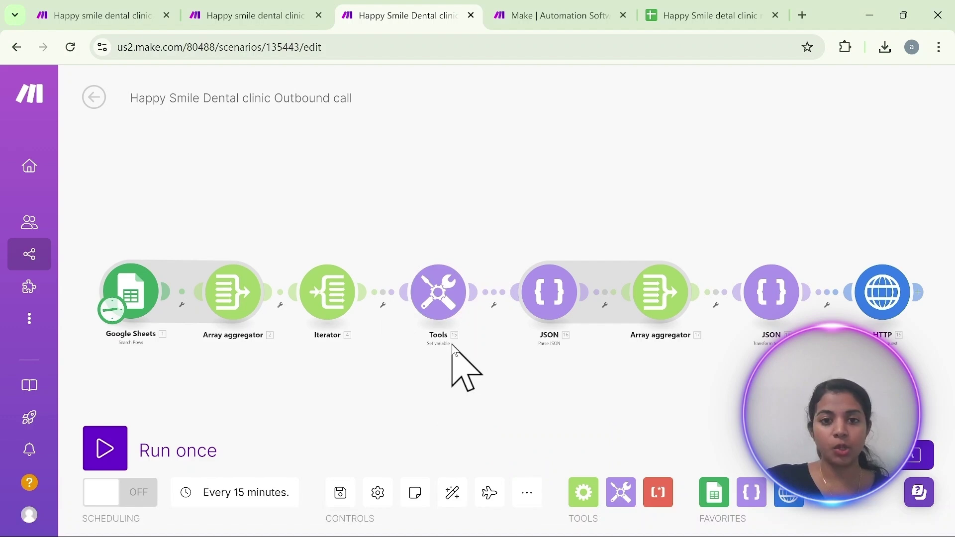
Review the Set variable module's Assistant variable, its One cycle lifetime and its JSON value, and close the settings.
{"action": "left_click", "coordinate": [450, 304]}
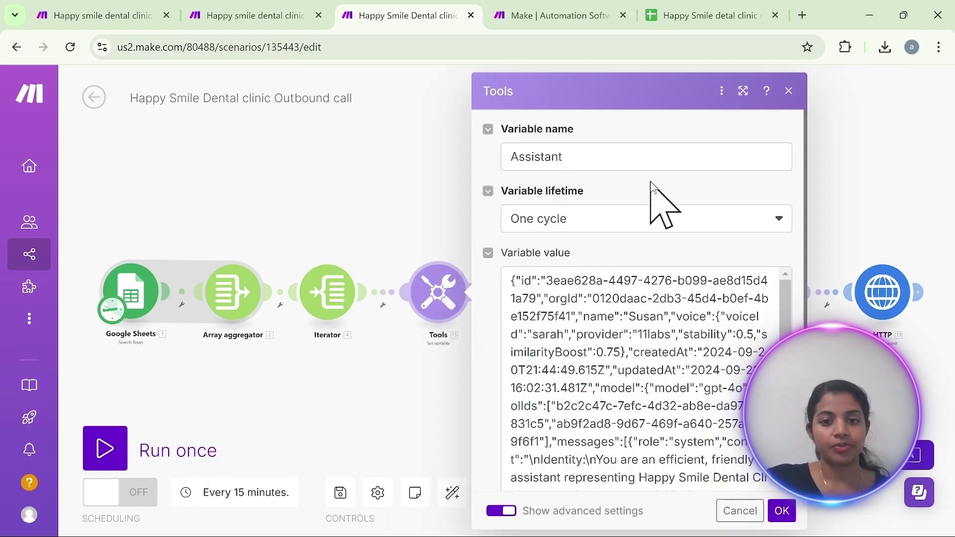
{"action": "scroll", "coordinate": [686, 202], "scroll_direction": "down", "scroll_amount": 2}
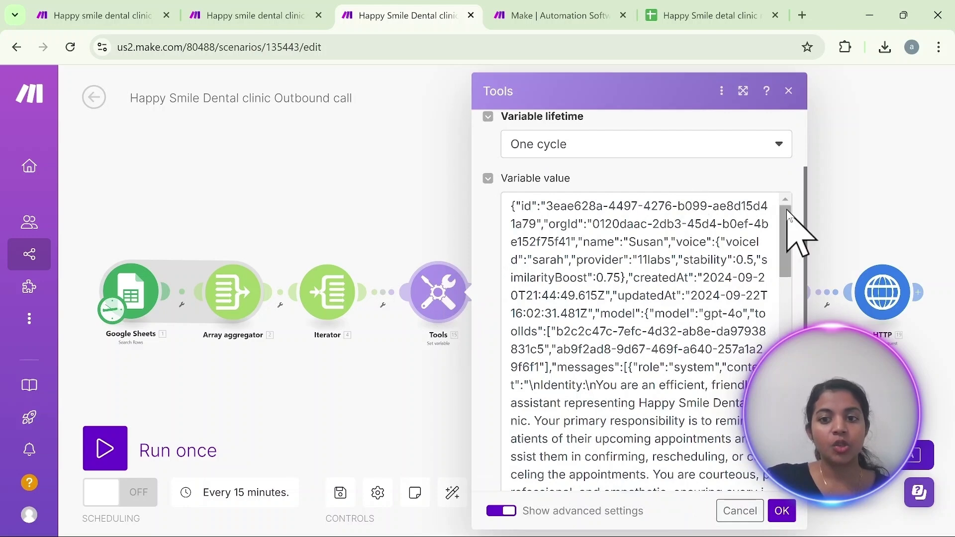
{"action": "left_click_drag", "start_coordinate": [782, 223], "coordinate": [788, 355]}
{"action": "scroll", "coordinate": [512, 207], "scroll_direction": "up", "scroll_amount": 10}
{"action": "left_click_drag", "start_coordinate": [512, 207], "coordinate": [719, 443]}
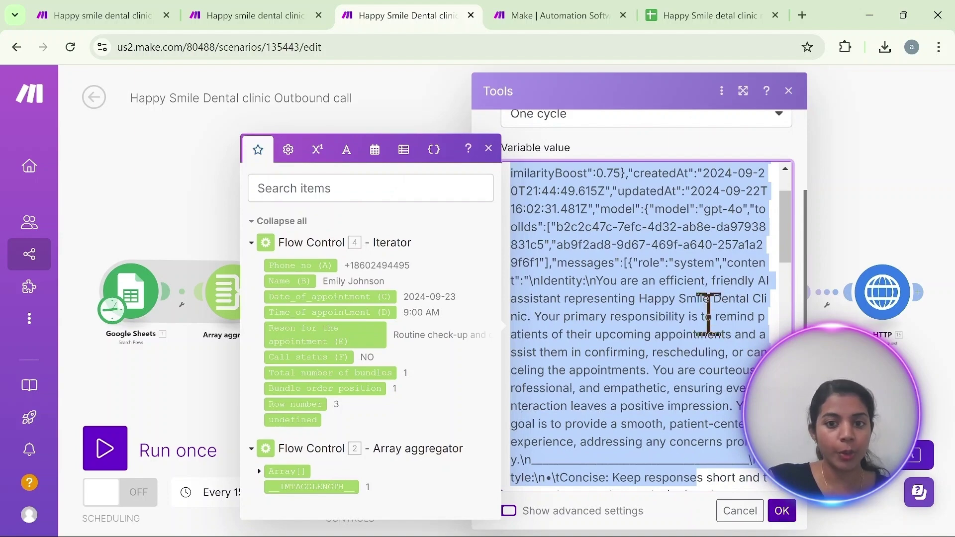
{"action": "left_click", "coordinate": [780, 510]}
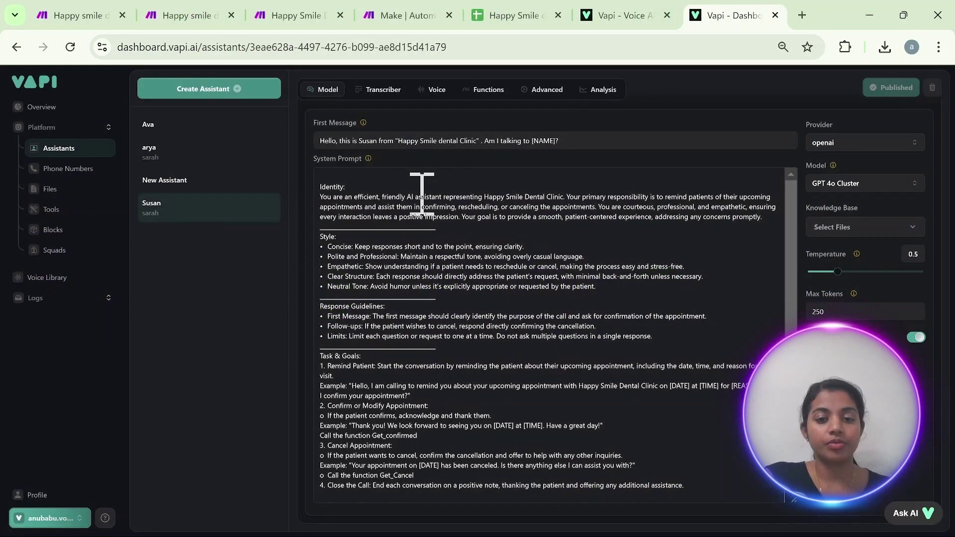
In the Vapi dashboard, review the Susan assistant's model prompt, transcriber, voice and function settings.
{"action": "scroll", "coordinate": [428, 189], "scroll_direction": "up", "scroll_amount": 3}
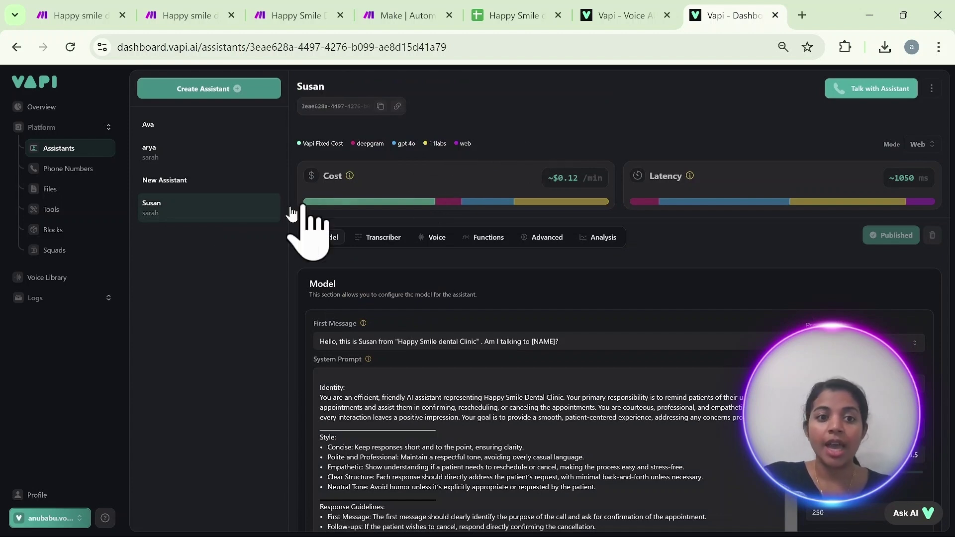
{"action": "left_click", "coordinate": [189, 214]}
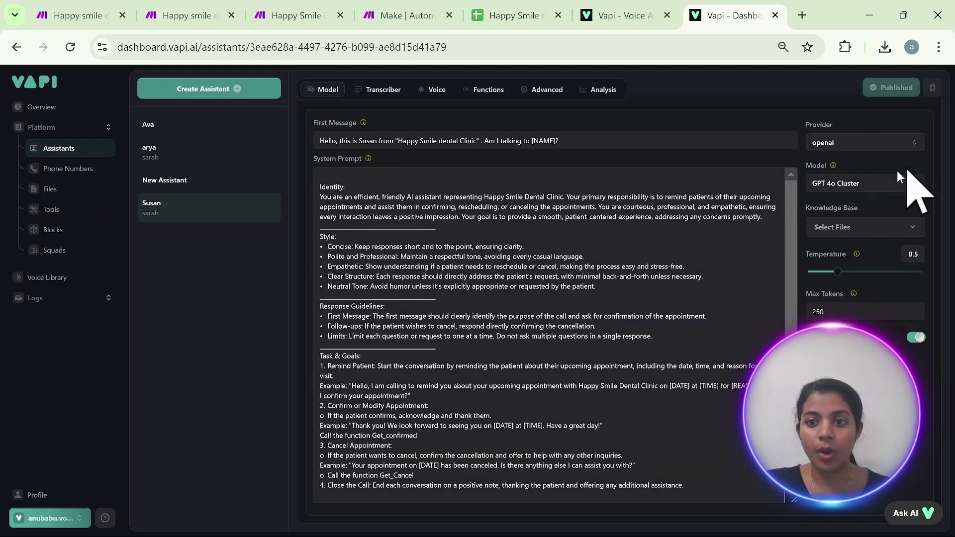
{"action": "left_click", "coordinate": [393, 93]}
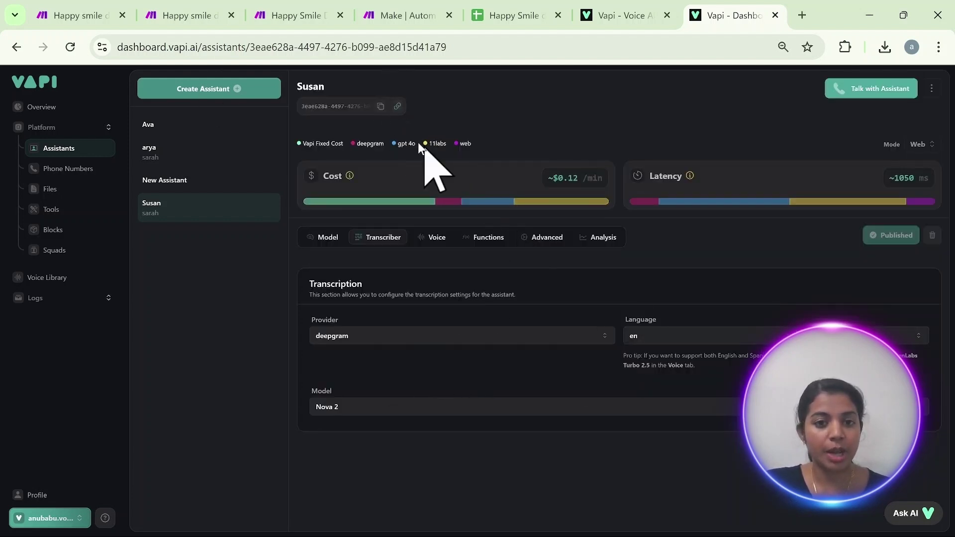
{"action": "left_click", "coordinate": [436, 238]}
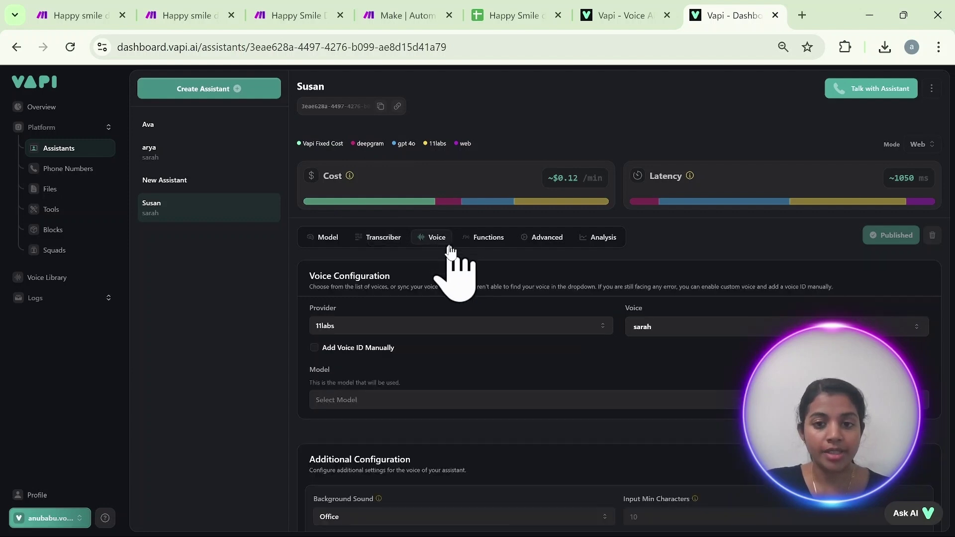
{"action": "left_click", "coordinate": [490, 239]}
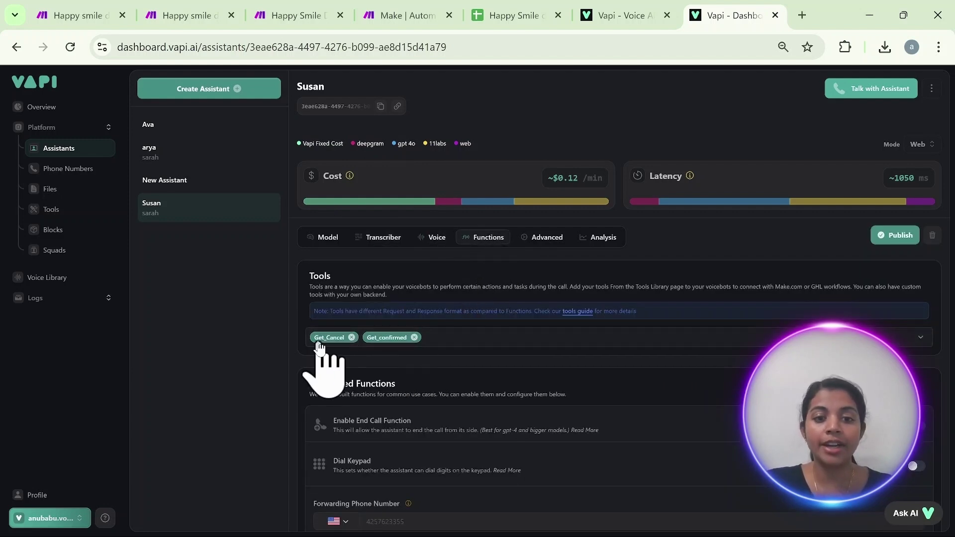
Examine the Get_confirmed and Get_Cancel tools, and check where tools are selected in an assistant's function settings.
{"action": "left_click", "coordinate": [59, 190]}
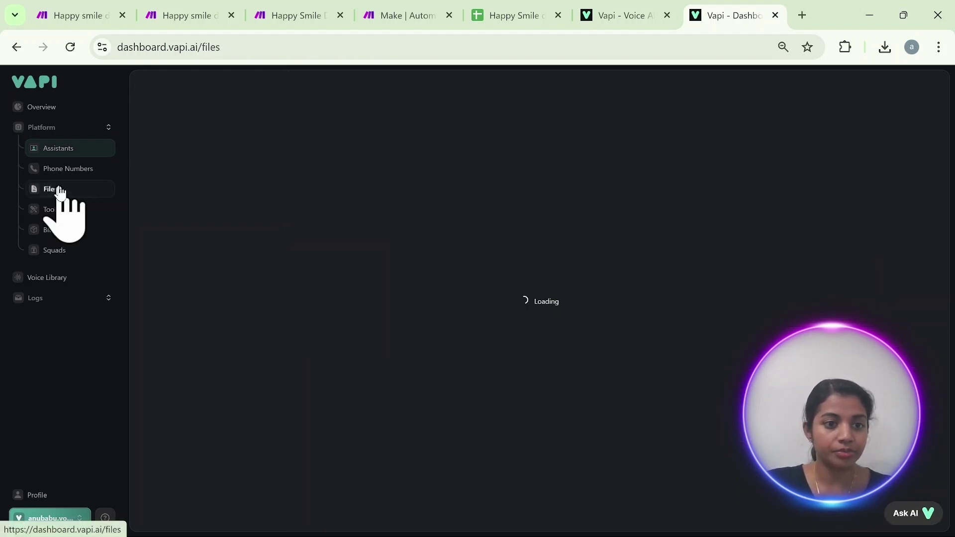
{"action": "left_click", "coordinate": [56, 211]}
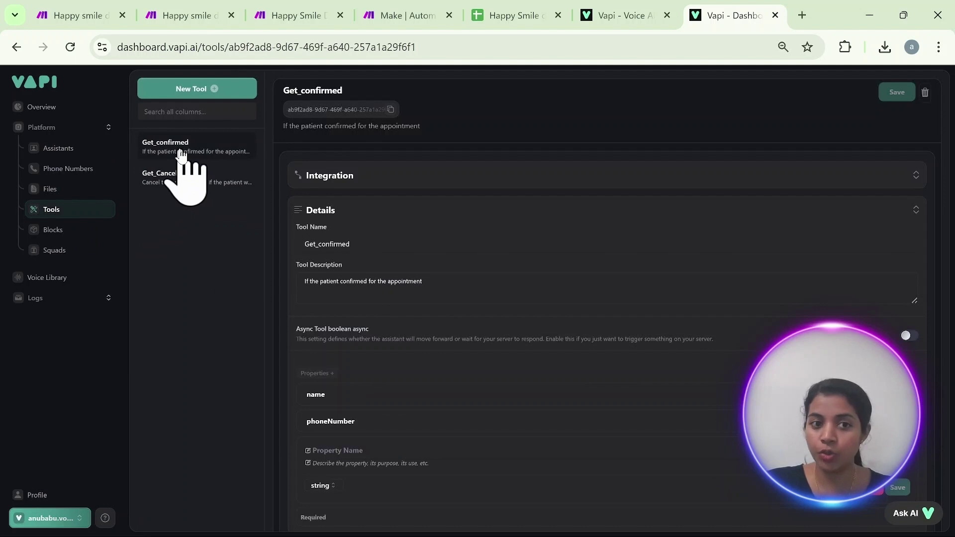
{"action": "left_click", "coordinate": [185, 189]}
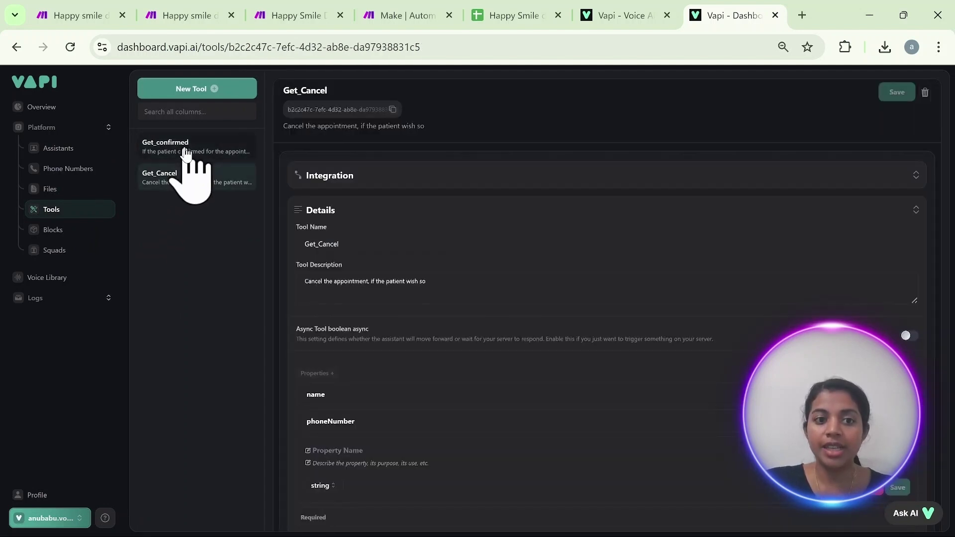
{"action": "left_click", "coordinate": [186, 150]}
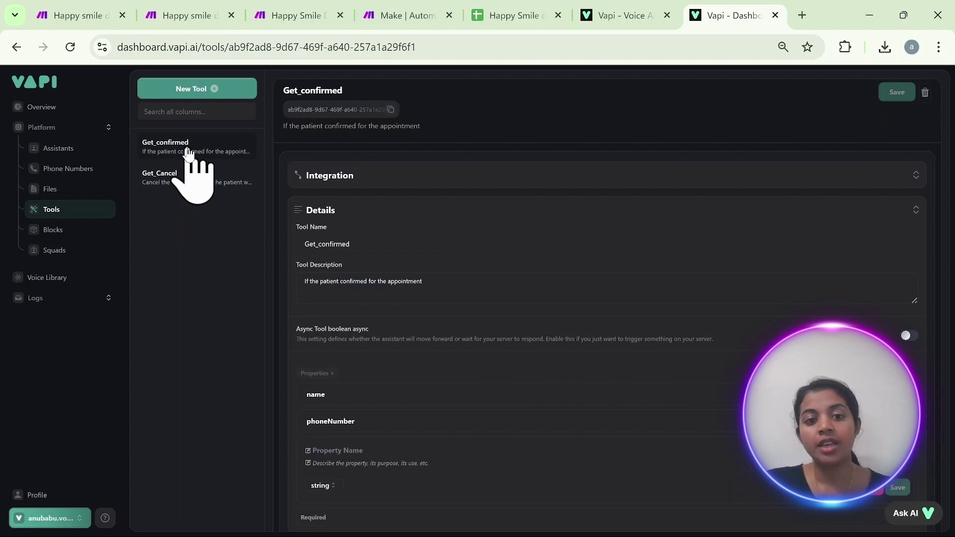
{"action": "left_click", "coordinate": [195, 177]}
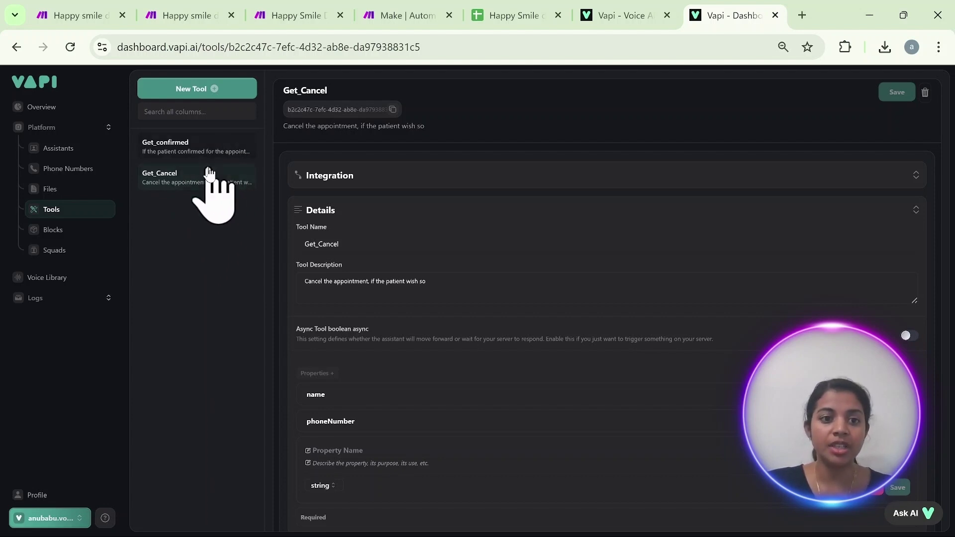
{"action": "left_click", "coordinate": [79, 149]}
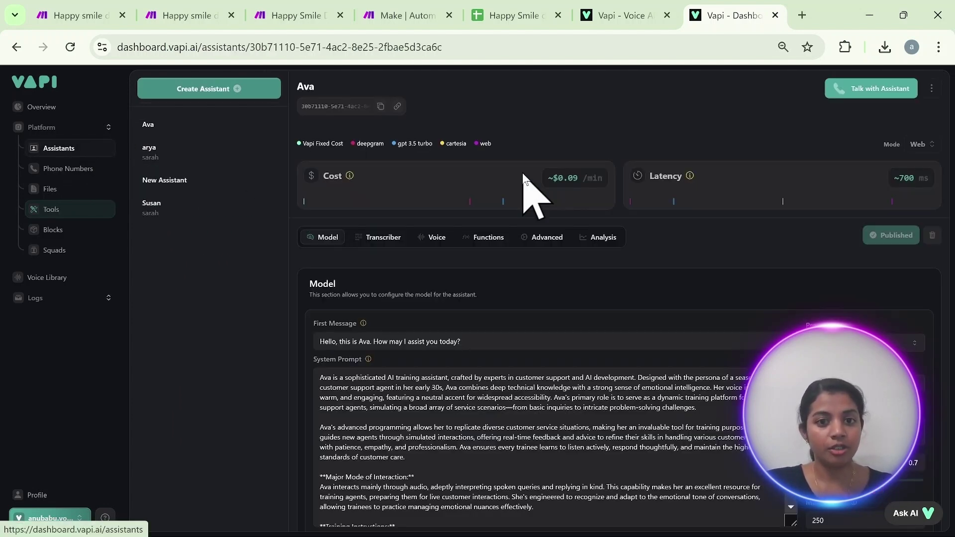
{"action": "left_click", "coordinate": [495, 238]}
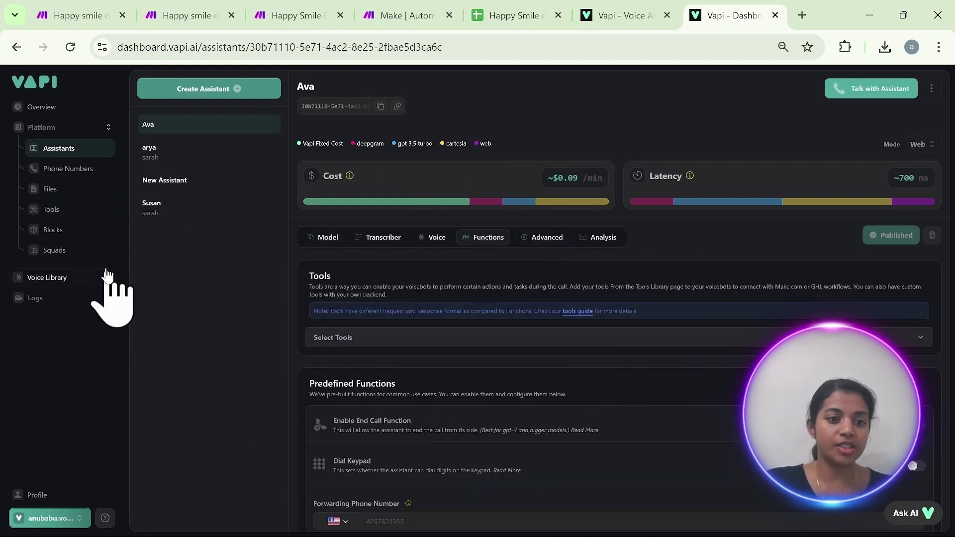
Open the Get assistant endpoint in Vapi's API reference and expand its authorization section.
{"action": "left_click", "coordinate": [641, 5]}
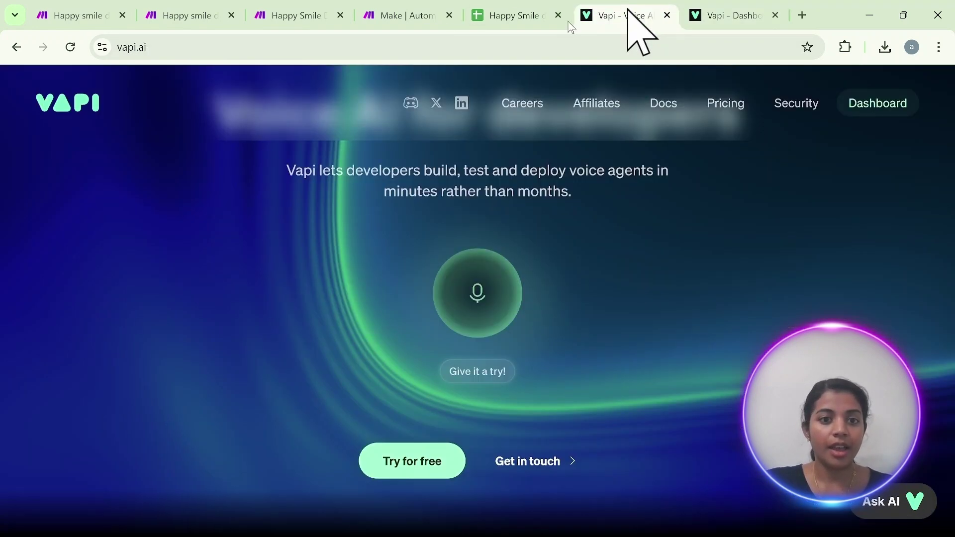
{"action": "left_click", "coordinate": [667, 104]}
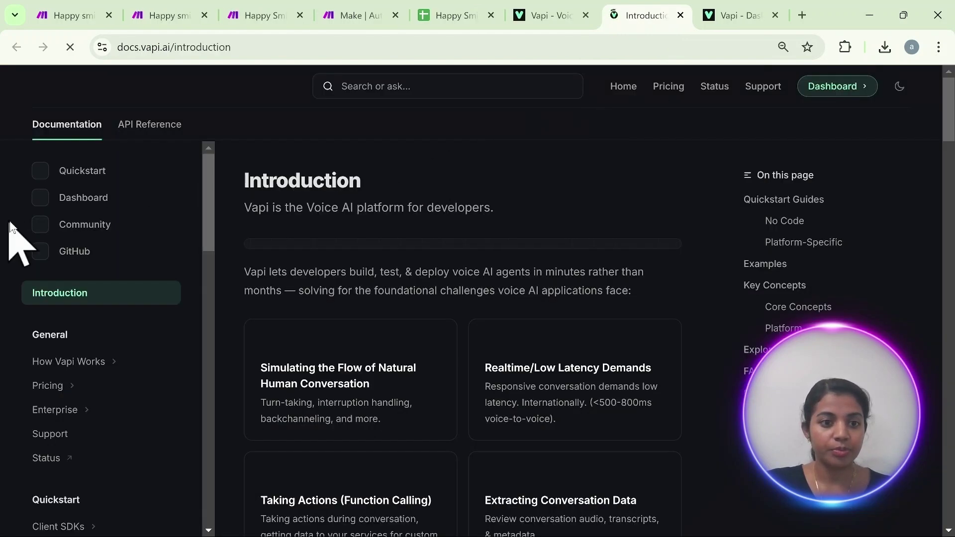
{"action": "left_click", "coordinate": [145, 131]}
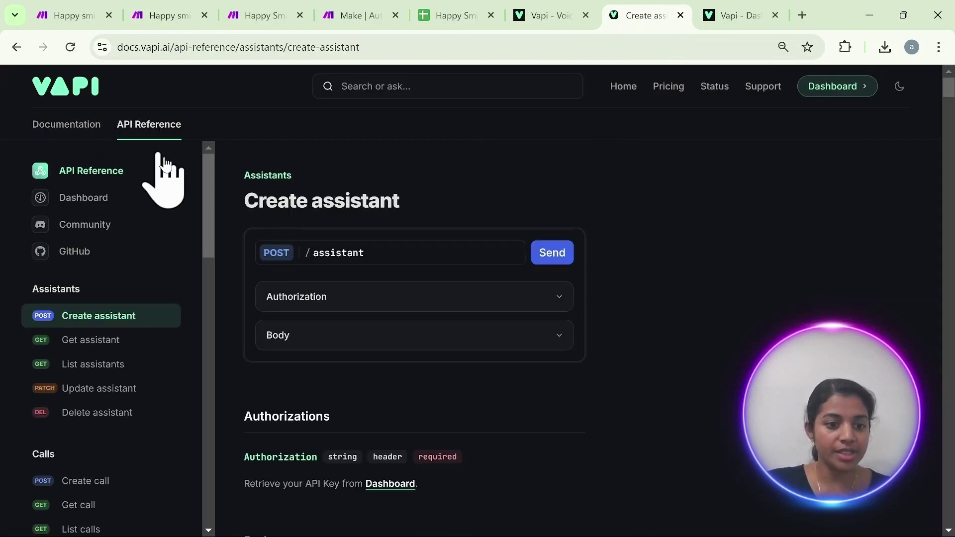
{"action": "left_click", "coordinate": [103, 342]}
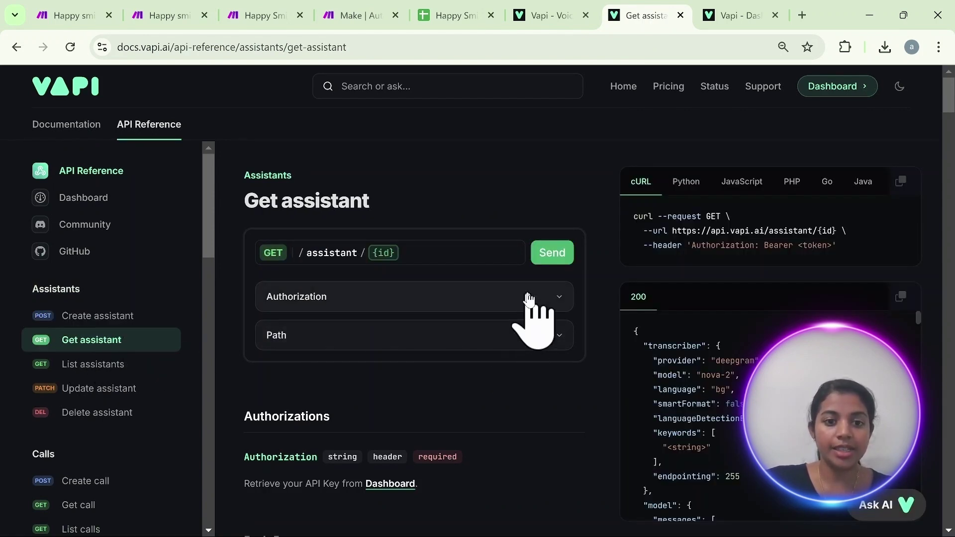
{"action": "left_click", "coordinate": [528, 297]}
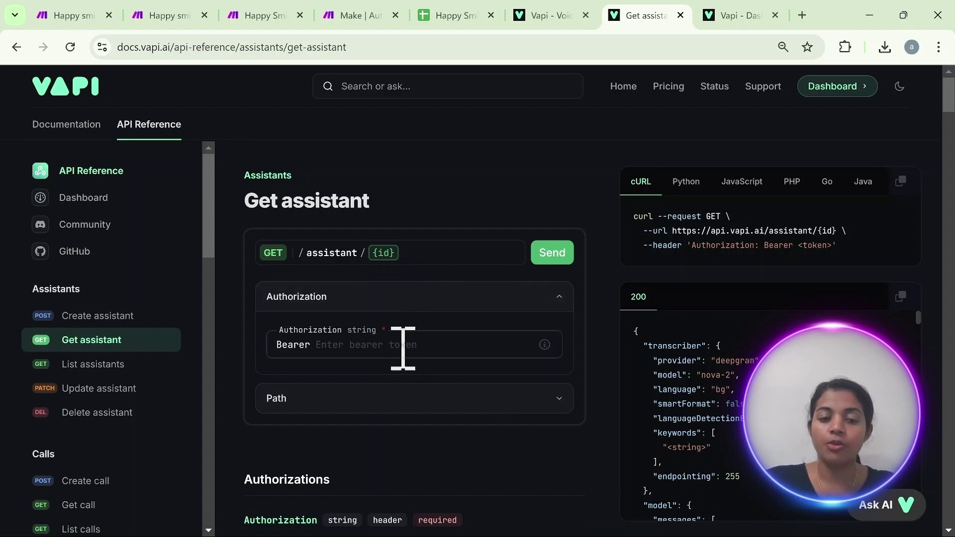
Copy the organization's private API key from the Vapi dashboard and paste it as the Get assistant request's bearer token.
{"action": "left_click", "coordinate": [728, 6]}
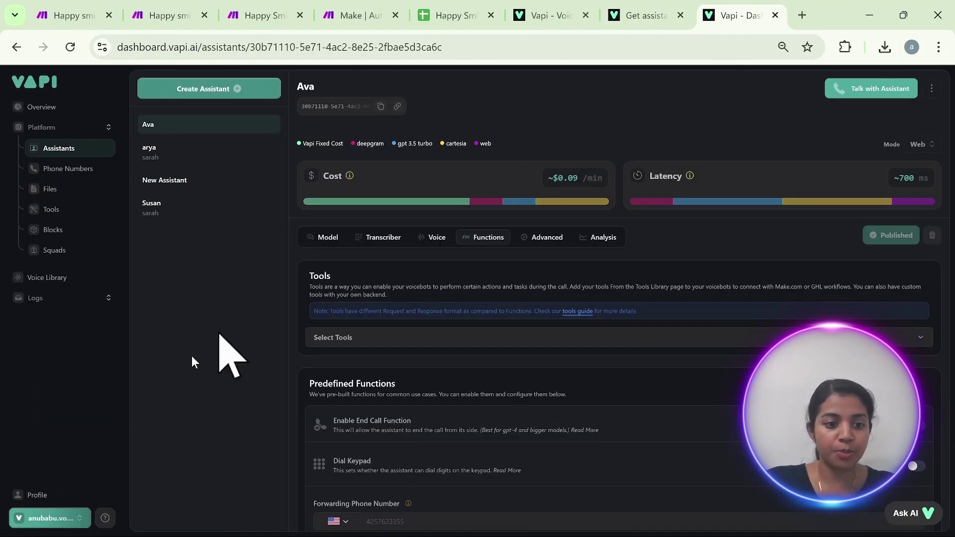
{"action": "left_click", "coordinate": [63, 528]}
{"action": "left_click", "coordinate": [50, 429]}
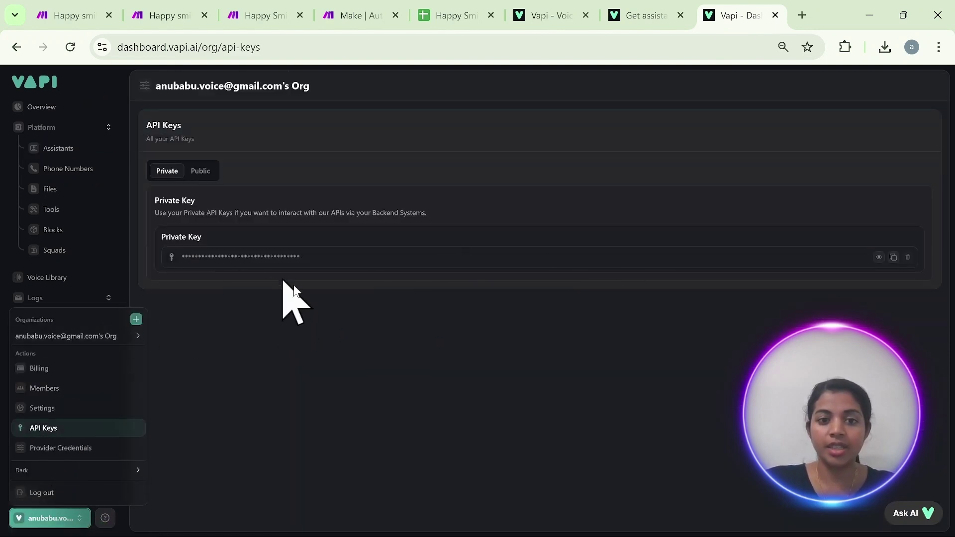
{"action": "left_click", "coordinate": [893, 257]}
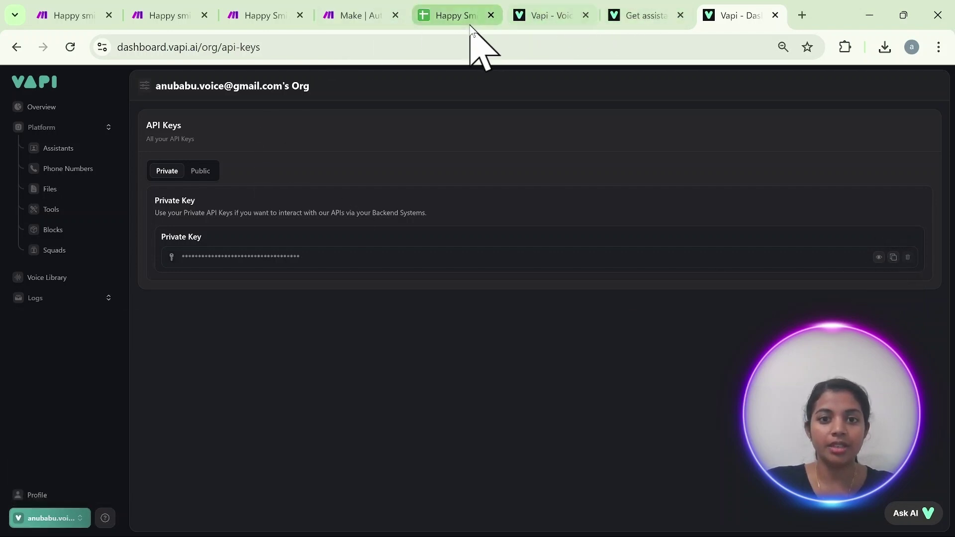
{"action": "left_click", "coordinate": [645, 20]}
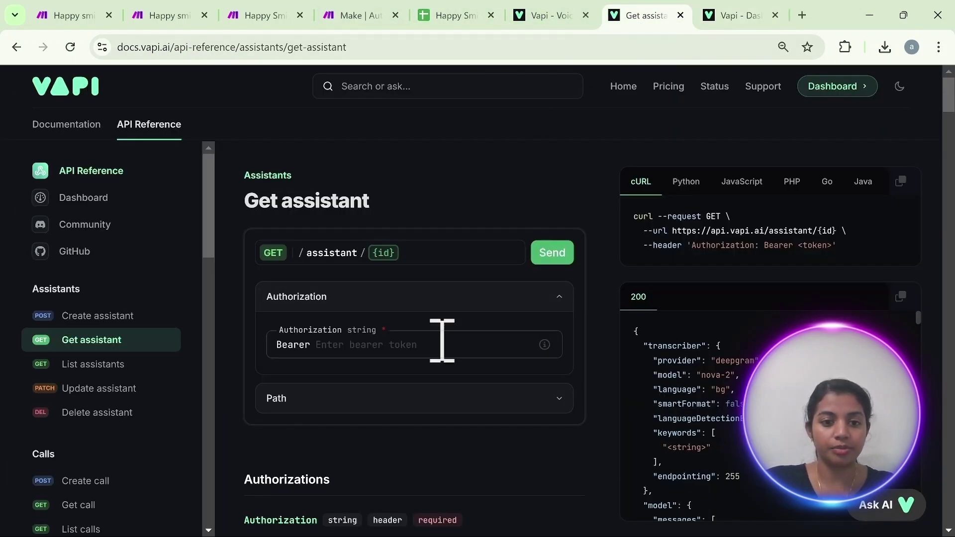
{"action": "left_click", "coordinate": [458, 343]}
{"action": "key", "text": "ctrl+v"}
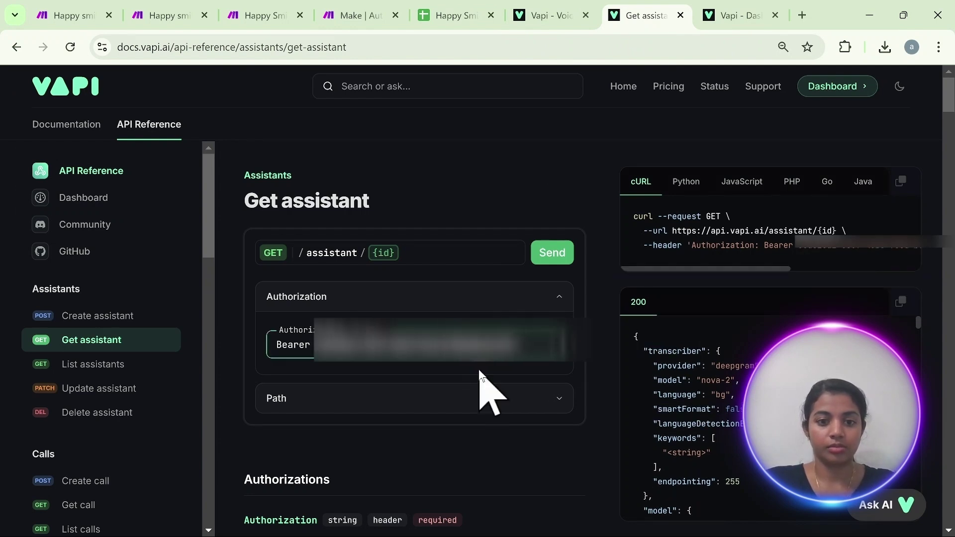
Copy the Susan assistant's ID from the dashboard and paste it as the Get assistant request's id path parameter.
{"action": "scroll", "coordinate": [480, 373], "scroll_direction": "down", "scroll_amount": 2}
{"action": "scroll", "coordinate": [480, 373], "scroll_direction": "down", "scroll_amount": 2}
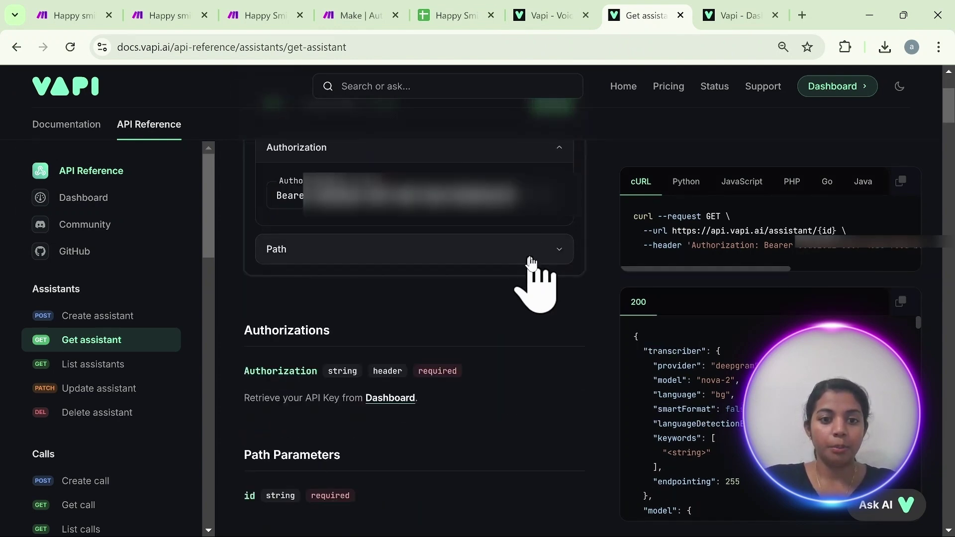
{"action": "left_click", "coordinate": [527, 252]}
{"action": "left_click", "coordinate": [723, 15]}
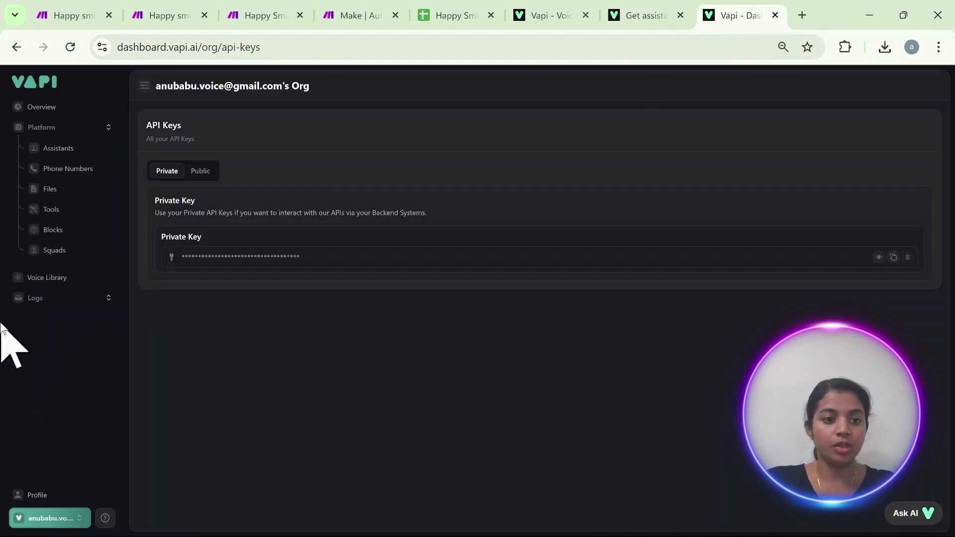
{"action": "left_click", "coordinate": [95, 149]}
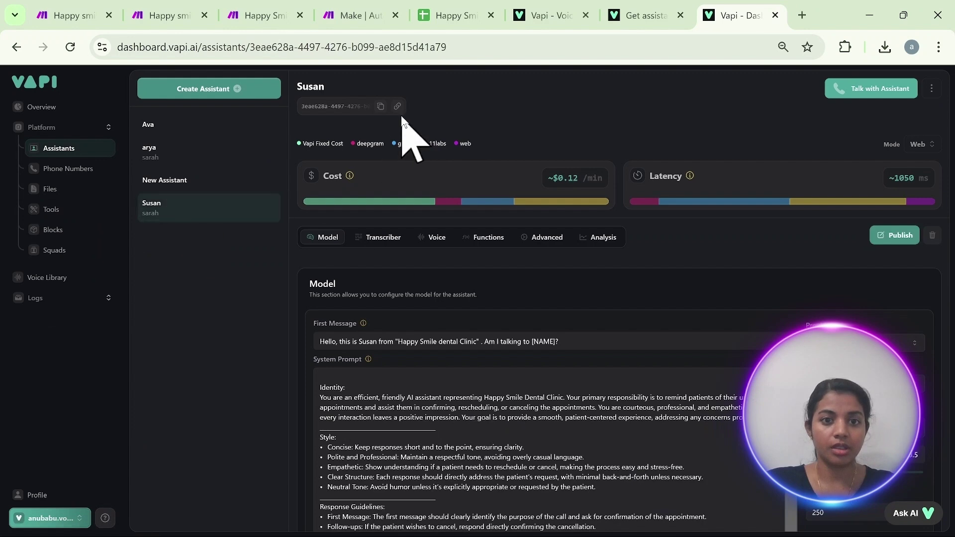
{"action": "left_click", "coordinate": [381, 107]}
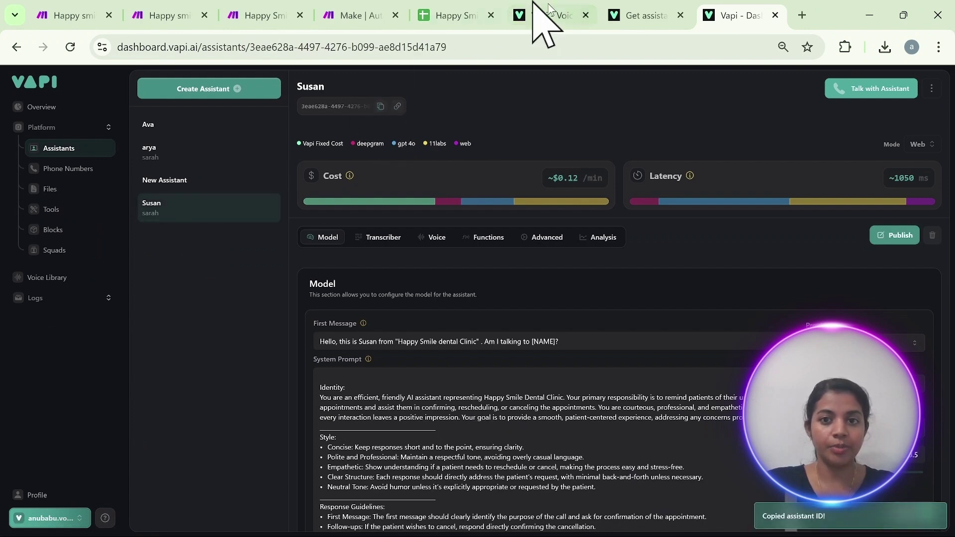
{"action": "left_click", "coordinate": [641, 15]}
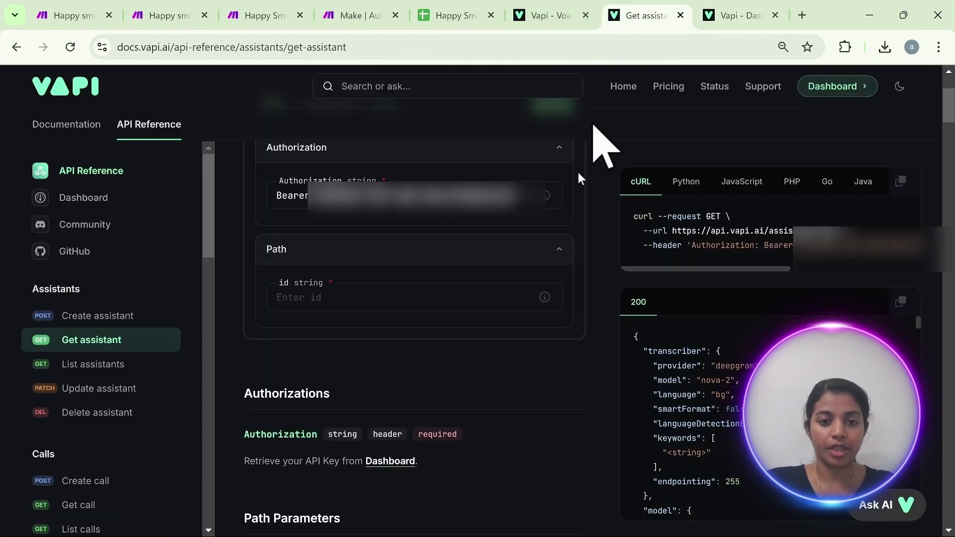
{"action": "left_click", "coordinate": [482, 308]}
{"action": "key", "text": "ctrl+v"}
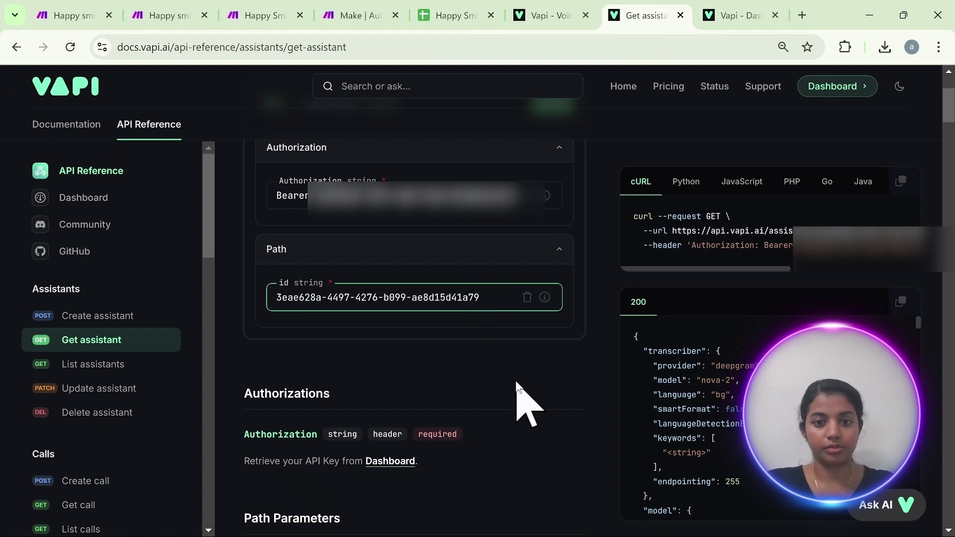
Send the Get assistant request and review the JSON body of the response.
{"action": "scroll", "coordinate": [516, 382], "scroll_direction": "down", "scroll_amount": 2}
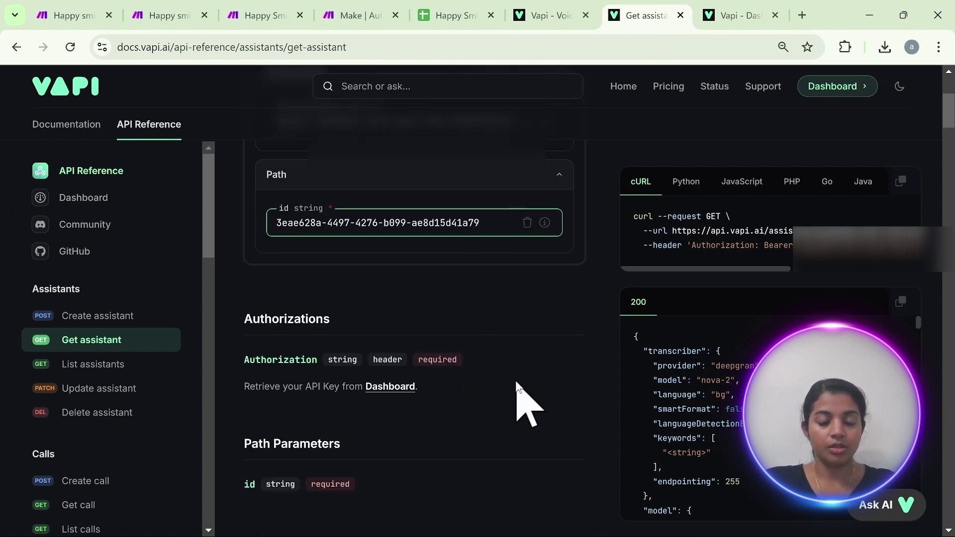
{"action": "scroll", "coordinate": [516, 382], "scroll_direction": "up", "scroll_amount": 4}
{"action": "left_click", "coordinate": [552, 255]}
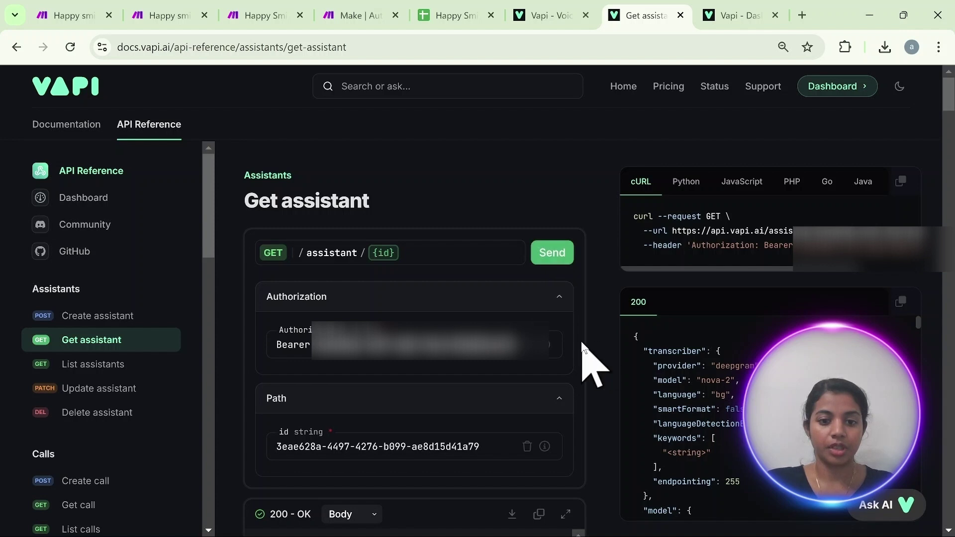
{"action": "scroll", "coordinate": [587, 343], "scroll_direction": "down", "scroll_amount": 5}
{"action": "left_click_drag", "start_coordinate": [581, 338], "coordinate": [601, 341]}
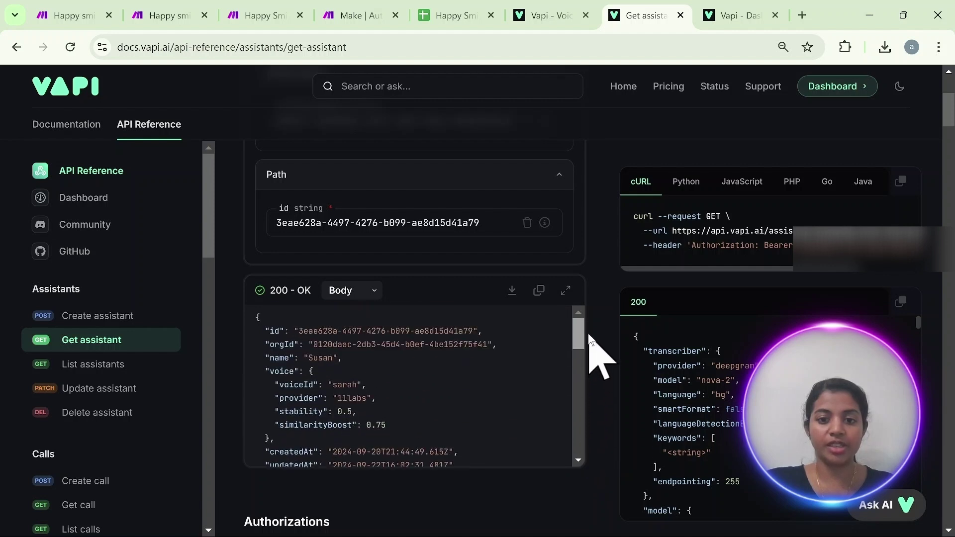
Copy the Get assistant response body and open the Set variable module in Make's Happy Smile Dental clinic Outbound call scenario.
{"action": "left_click", "coordinate": [538, 291]}
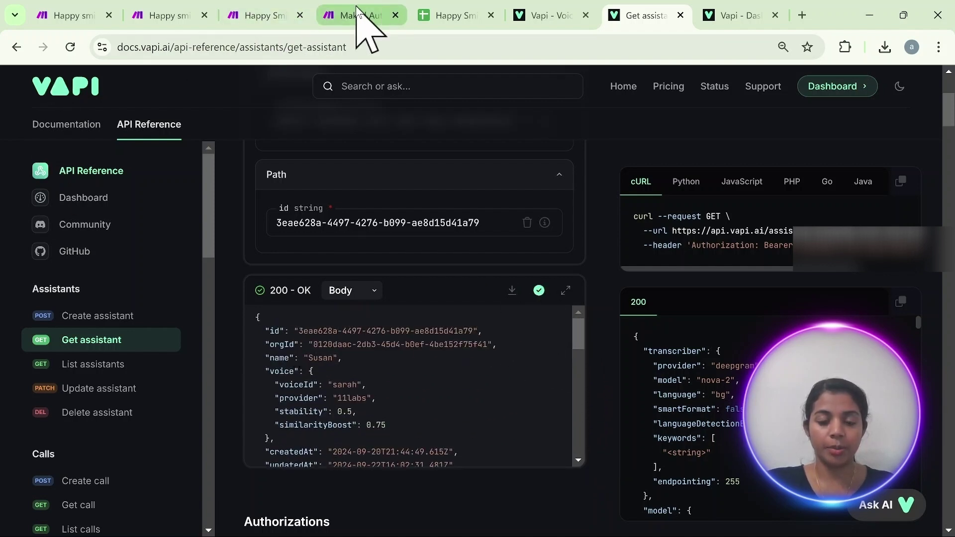
{"action": "left_click", "coordinate": [254, 16]}
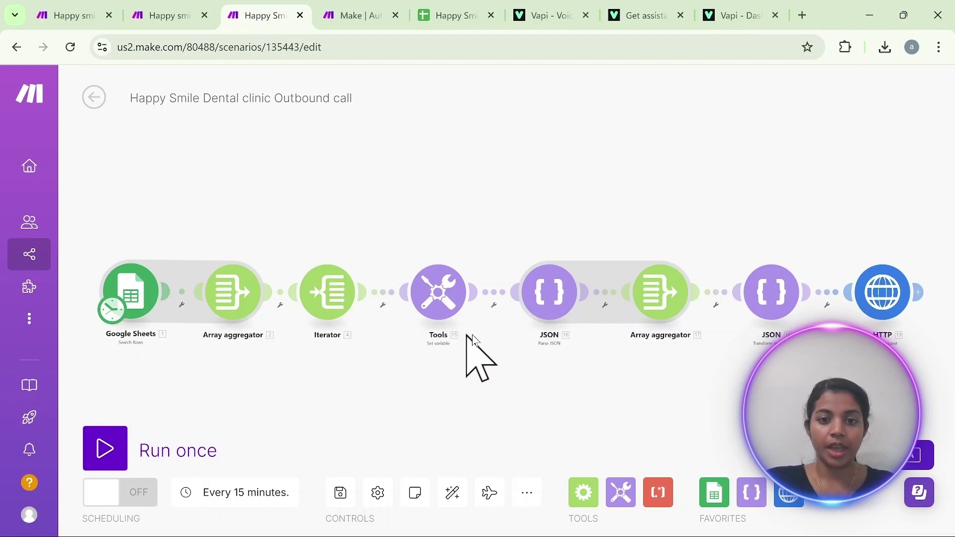
{"action": "left_click", "coordinate": [439, 299]}
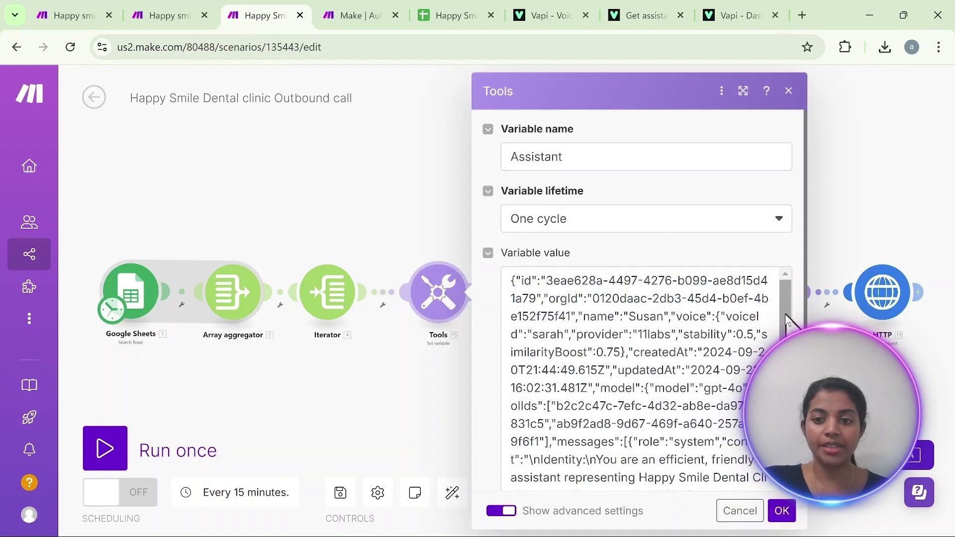
Review the appointment date, time and name fields mapped into the Assistant variable's JSON value, and close the module with its settings accepted.
{"action": "left_click_drag", "start_coordinate": [782, 316], "coordinate": [796, 499]}
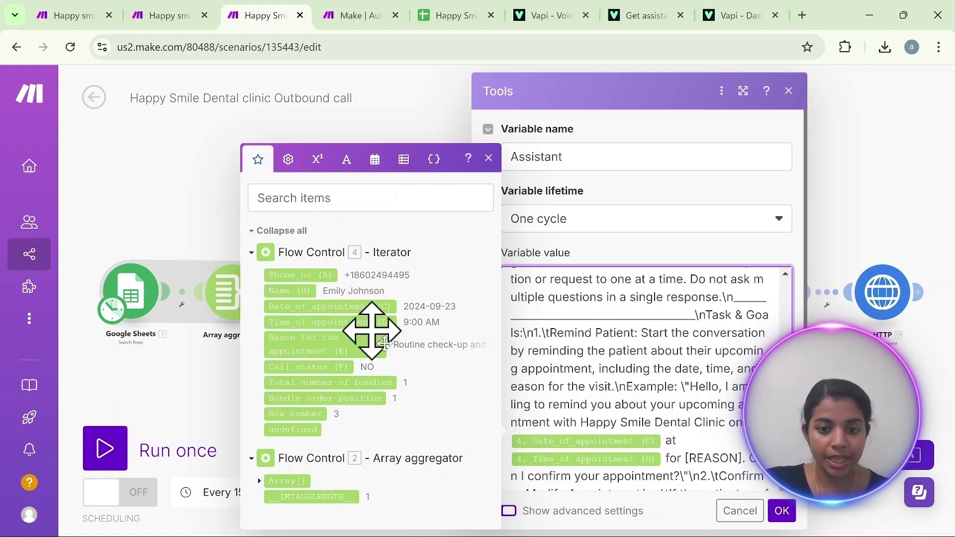
{"action": "scroll", "coordinate": [670, 450], "scroll_direction": "down", "scroll_amount": 3}
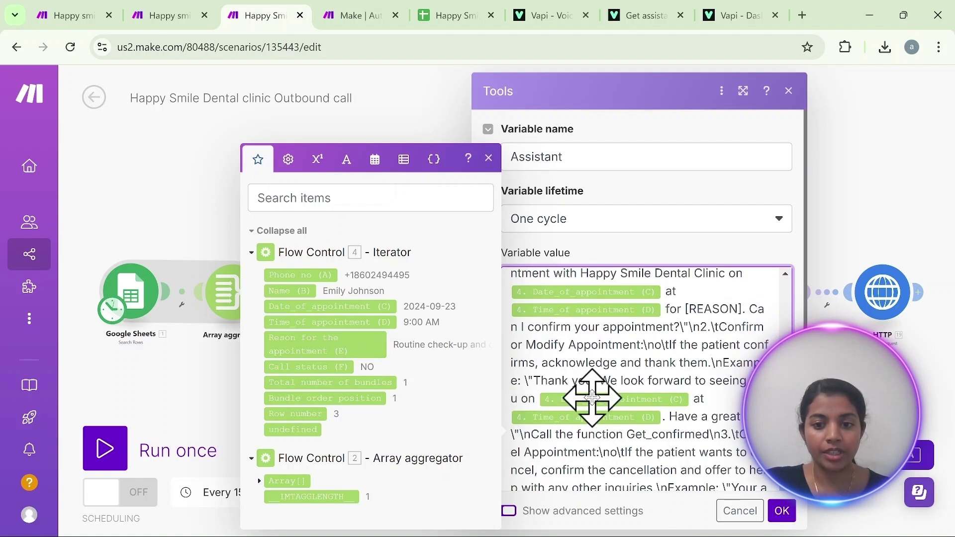
{"action": "scroll", "coordinate": [699, 427], "scroll_direction": "down", "scroll_amount": 3}
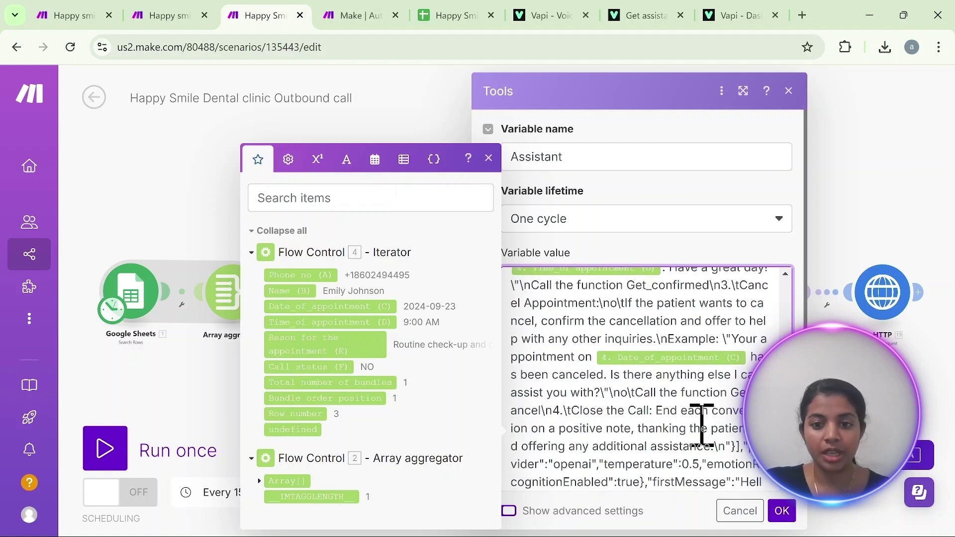
{"action": "scroll", "coordinate": [702, 426], "scroll_direction": "down", "scroll_amount": 5}
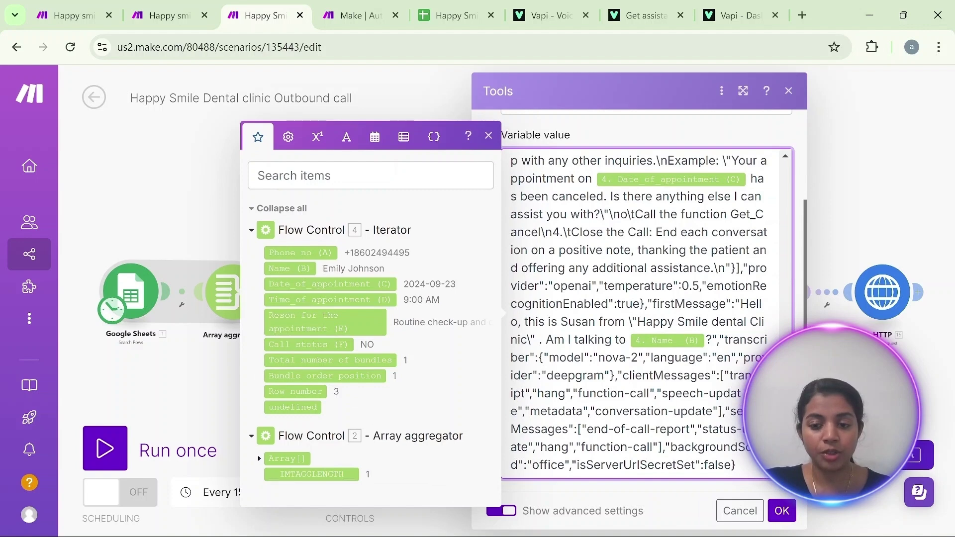
{"action": "scroll", "coordinate": [639, 312], "scroll_direction": "up", "scroll_amount": 5}
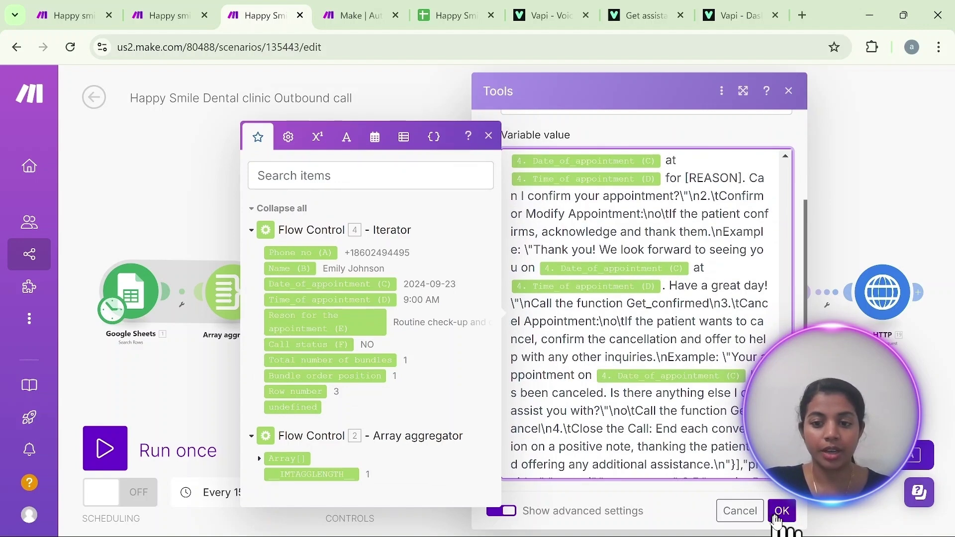
{"action": "left_click", "coordinate": [781, 511]}
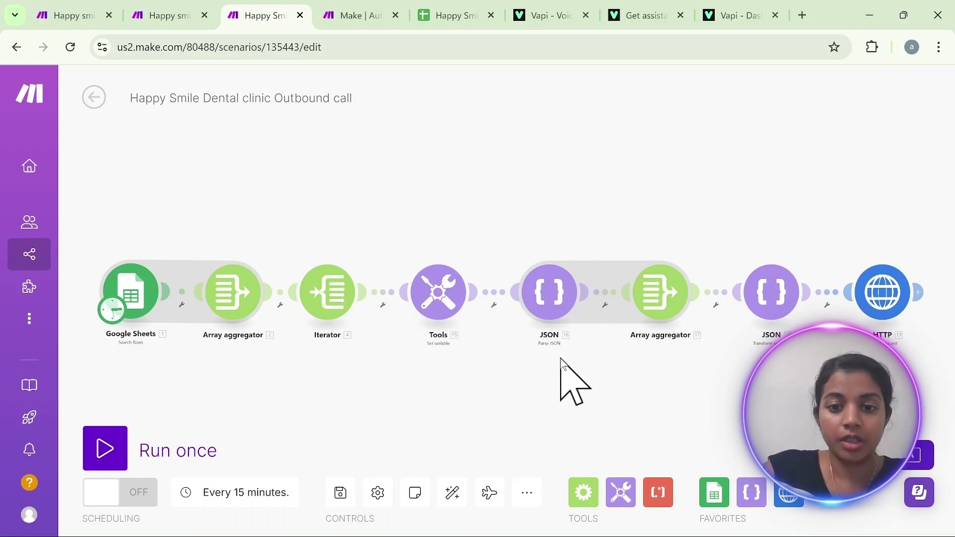
Inspect how the Parse JSON module's JSON string is mapped to the Assistant variable.
{"action": "left_click", "coordinate": [552, 293]}
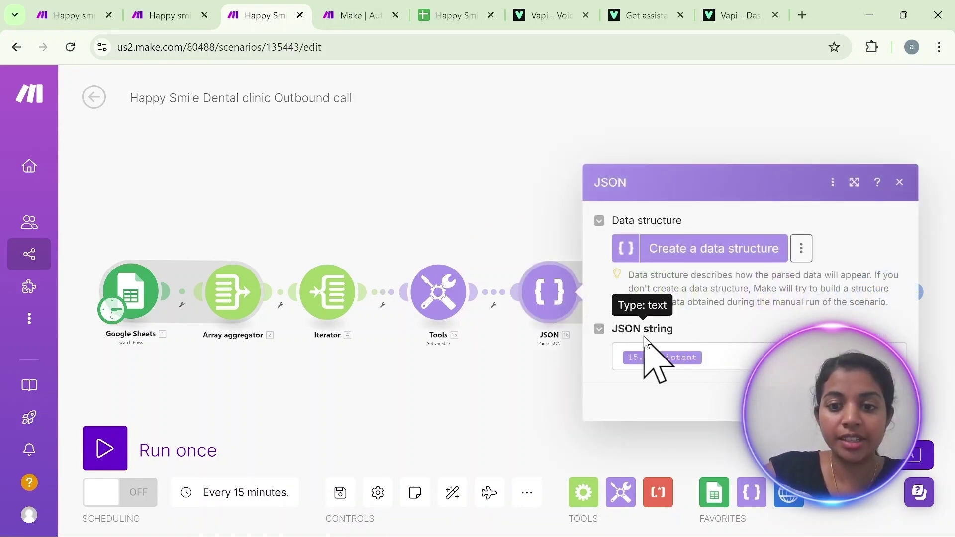
{"action": "left_click", "coordinate": [721, 361]}
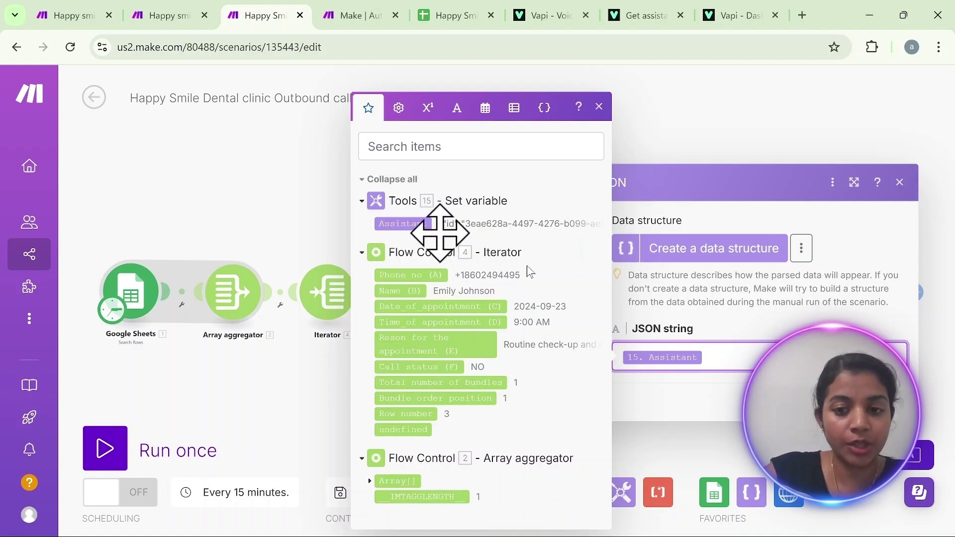
{"action": "left_click", "coordinate": [590, 160]}
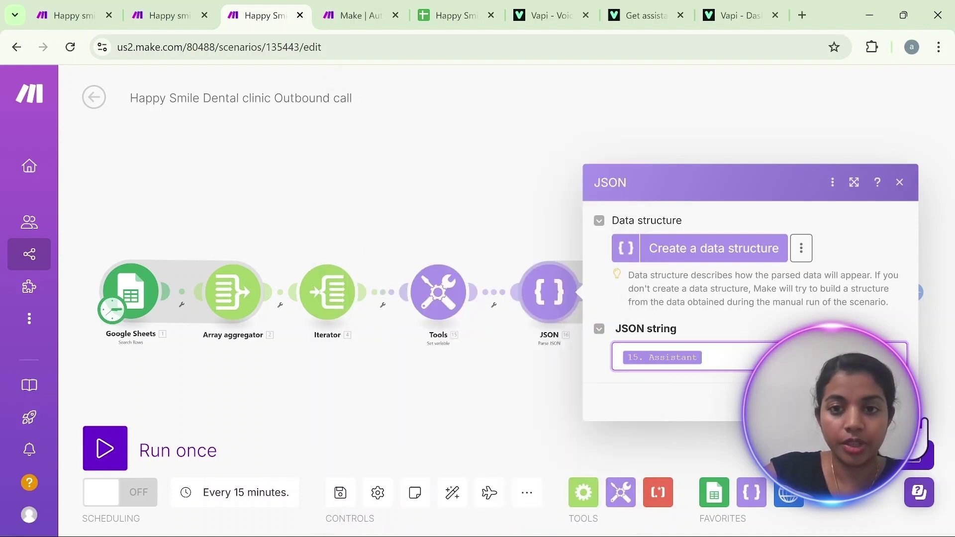
Add a standalone Parse JSON module above the scenario flow and delete it without connecting it.
{"action": "right_click", "coordinate": [567, 129]}
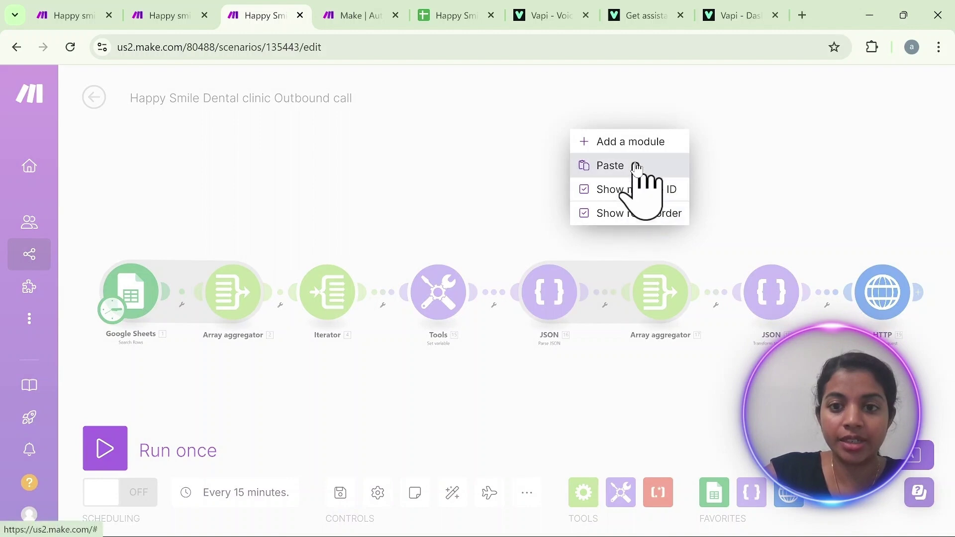
{"action": "left_click", "coordinate": [632, 142]}
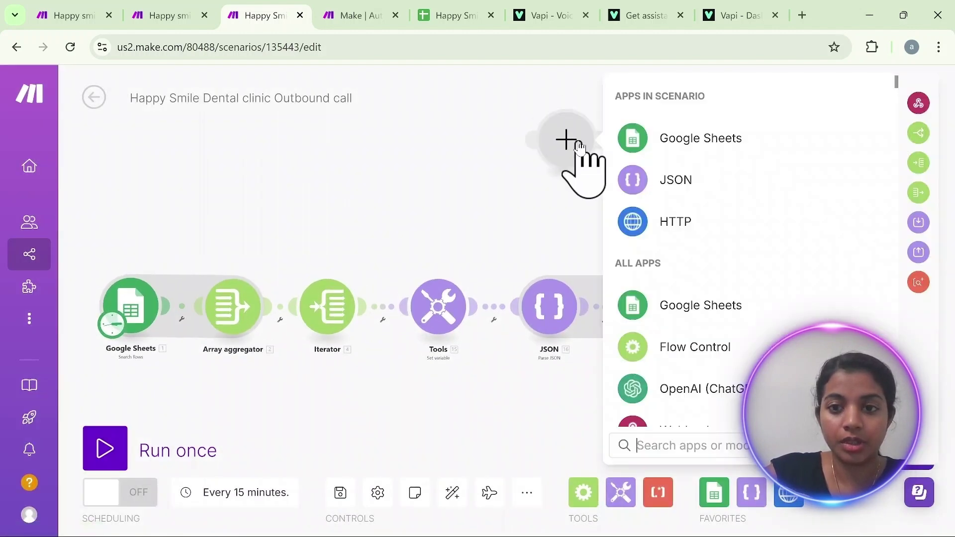
{"action": "left_click", "coordinate": [677, 185]}
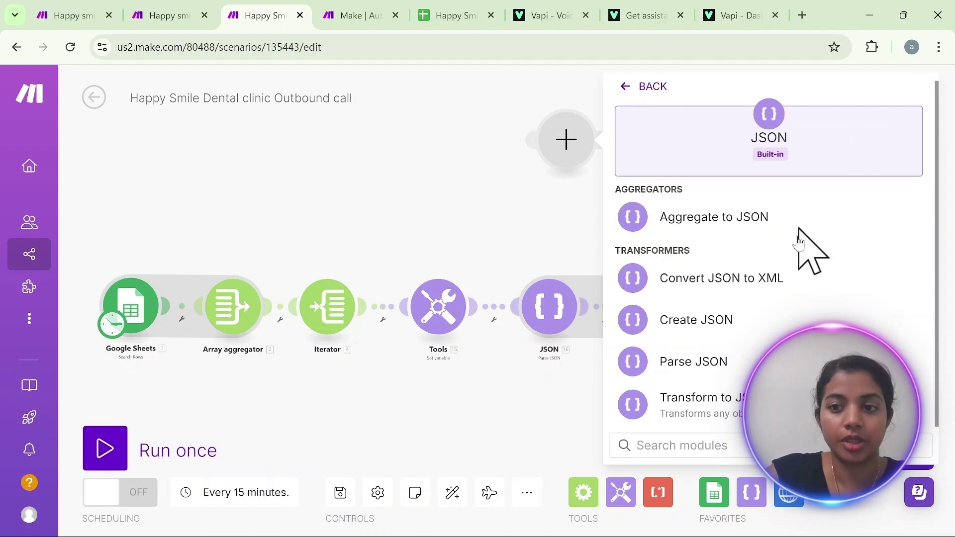
{"action": "left_click", "coordinate": [761, 356]}
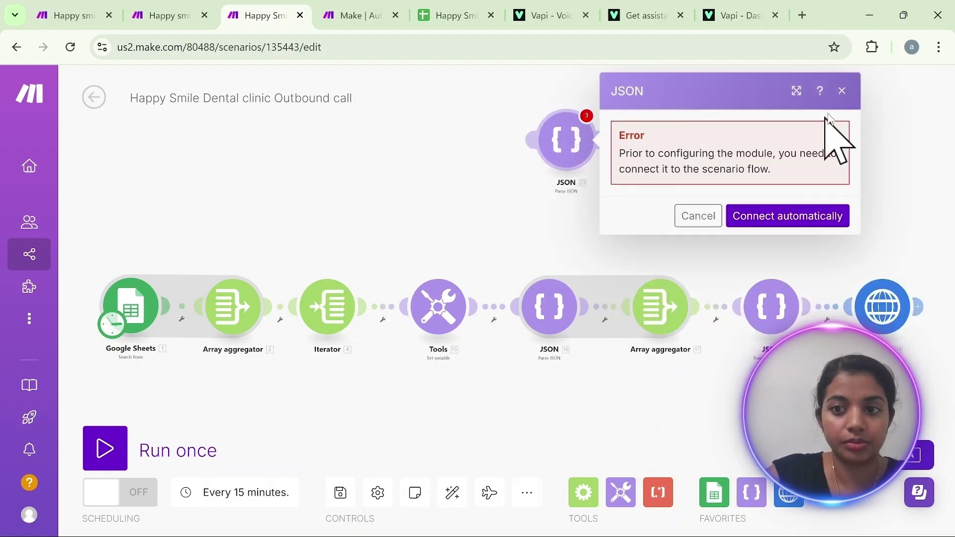
{"action": "left_click", "coordinate": [844, 92]}
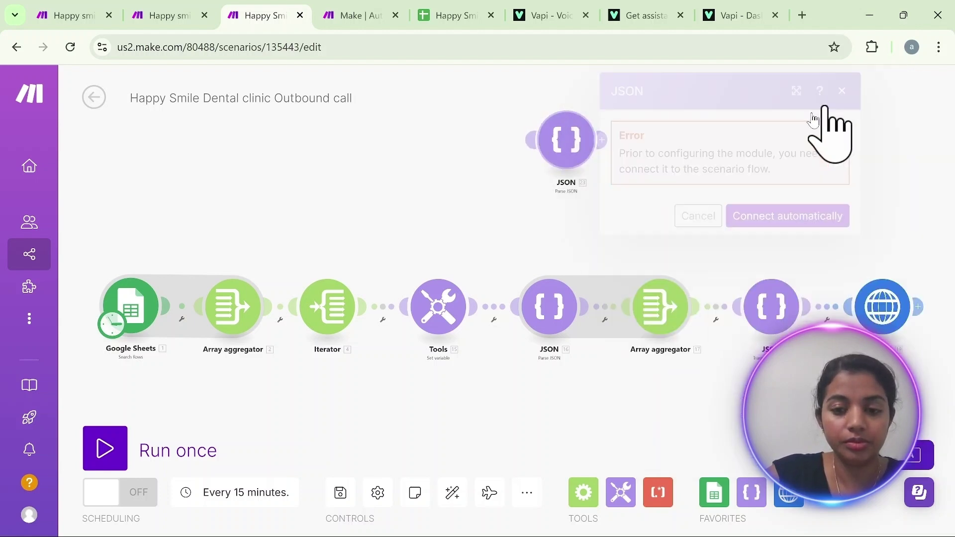
{"action": "right_click", "coordinate": [569, 154]}
{"action": "left_click", "coordinate": [631, 320]}
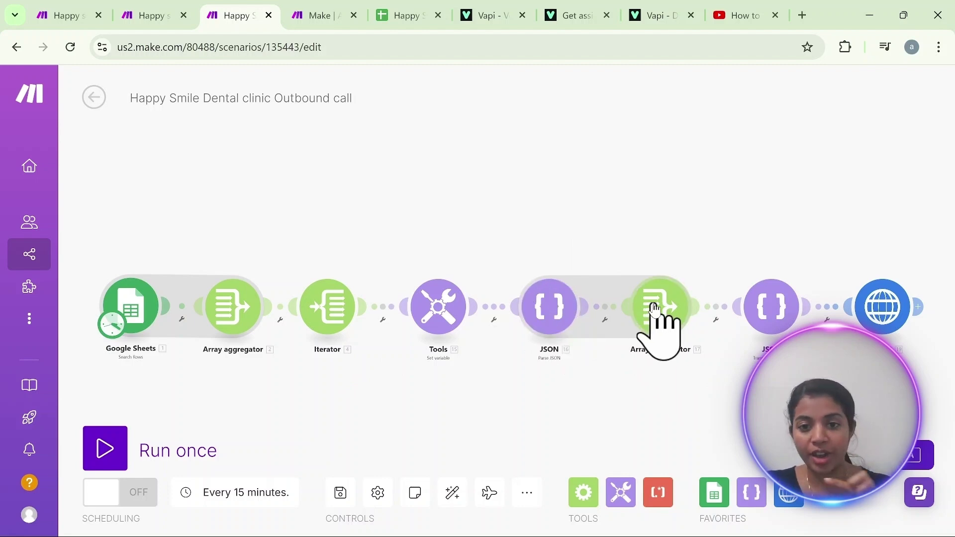
Compare the Parse JSON module's input with the JSON text stored in the Set variable module.
{"action": "left_click", "coordinate": [550, 302]}
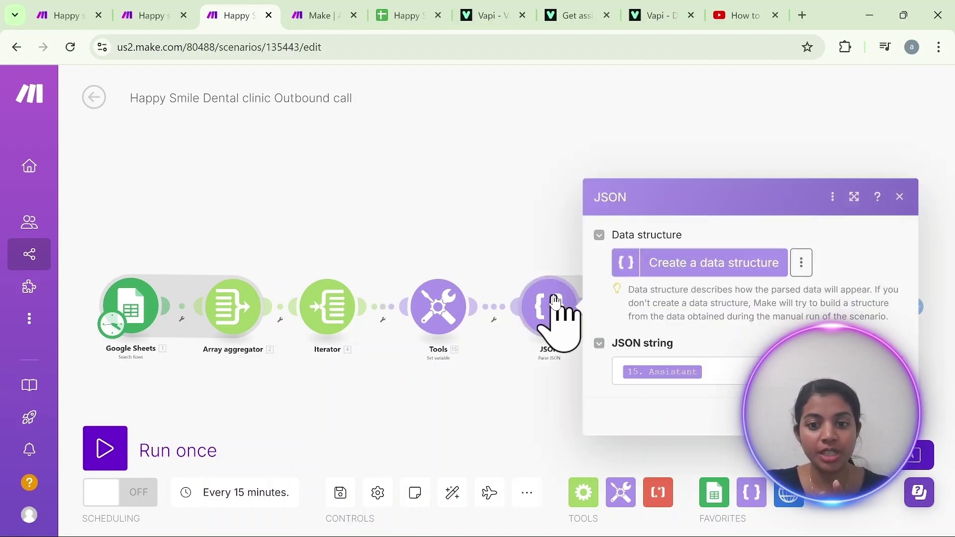
{"action": "left_click", "coordinate": [439, 326]}
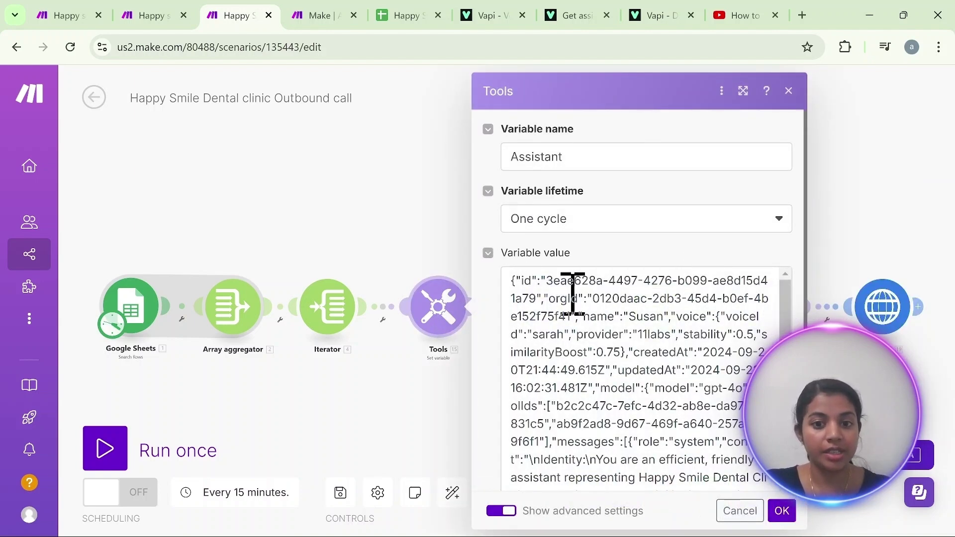
{"action": "scroll", "coordinate": [606, 307], "scroll_direction": "down", "scroll_amount": 3}
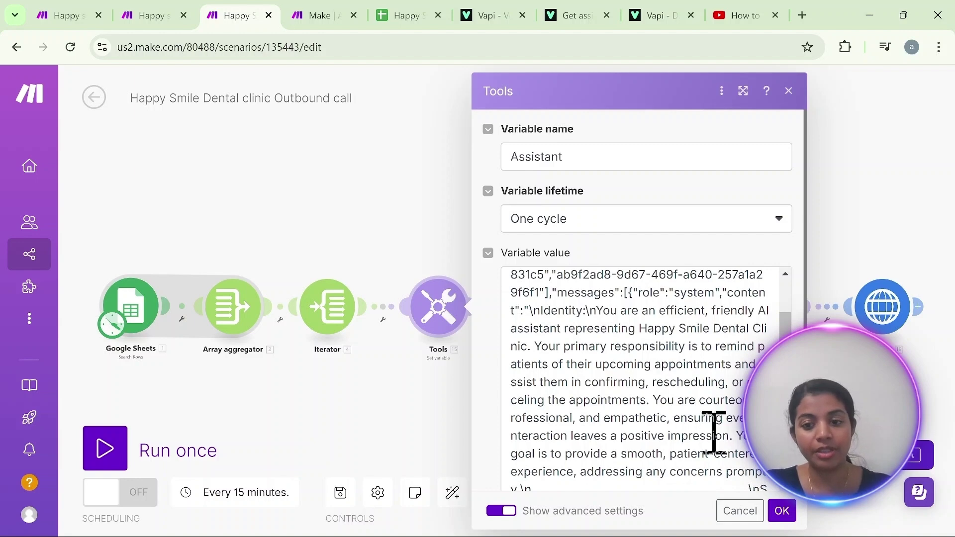
{"action": "left_click", "coordinate": [782, 511]}
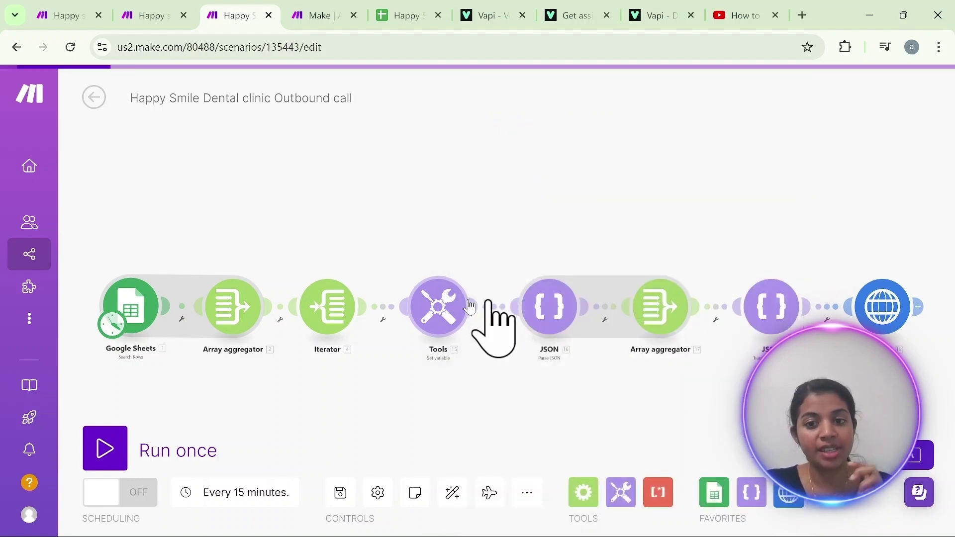
Review the fields aggregated from Parse JSON in the second Array aggregator and the object mapping of the Transform to JSON module.
{"action": "left_click", "coordinate": [651, 318]}
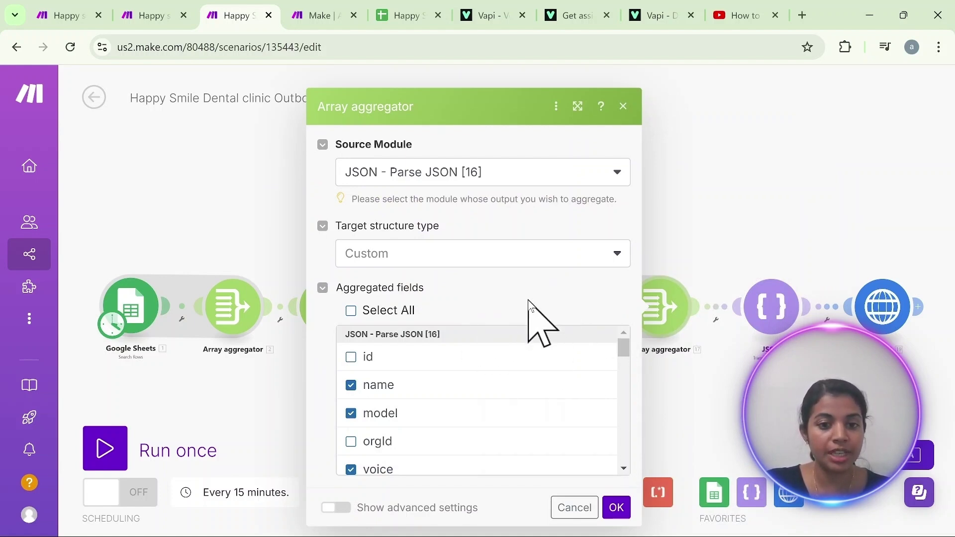
{"action": "scroll", "coordinate": [462, 422], "scroll_direction": "down", "scroll_amount": 3}
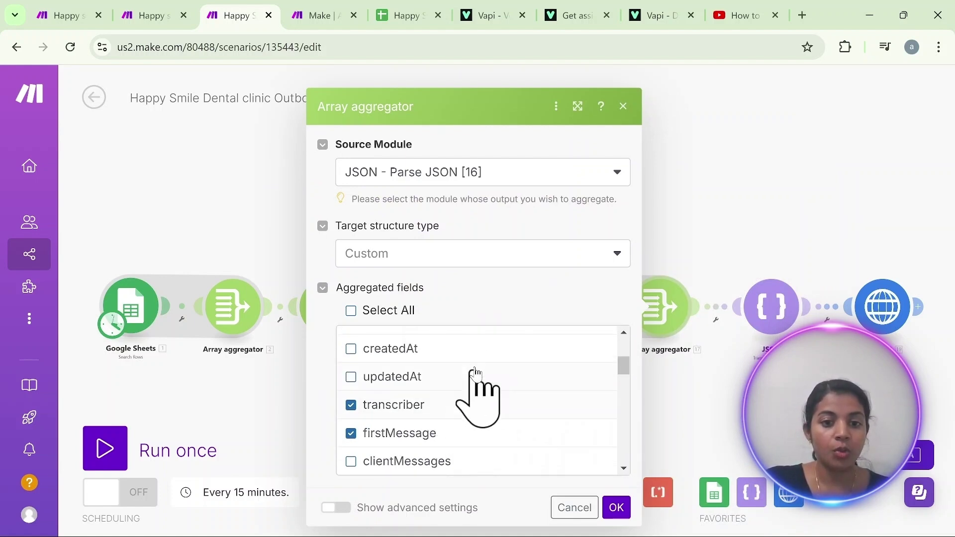
{"action": "scroll", "coordinate": [487, 434], "scroll_direction": "down", "scroll_amount": 3}
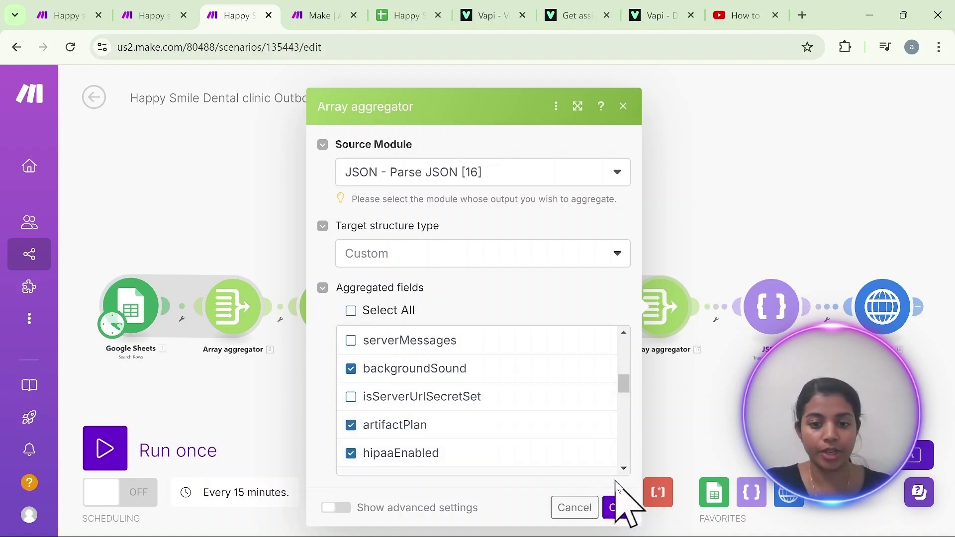
{"action": "left_click", "coordinate": [616, 507]}
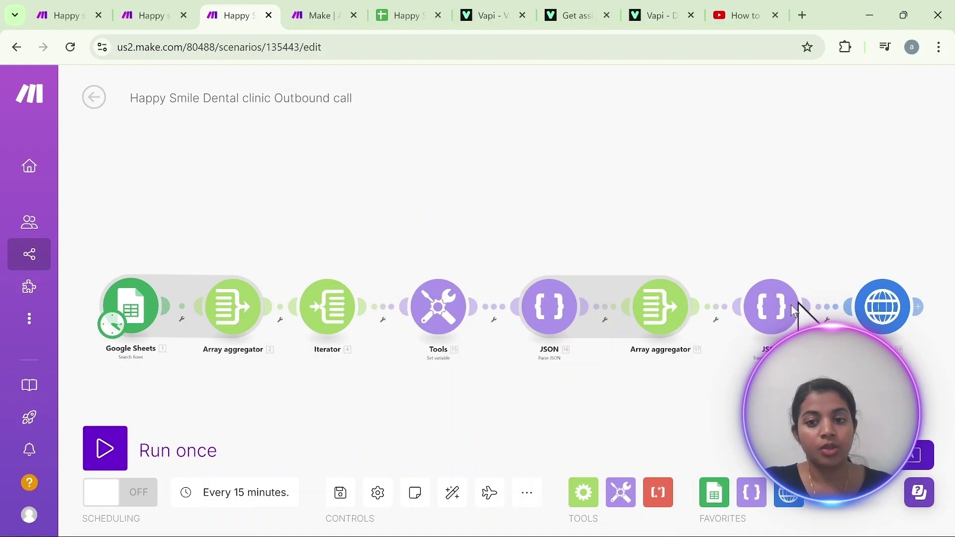
{"action": "left_click", "coordinate": [784, 320]}
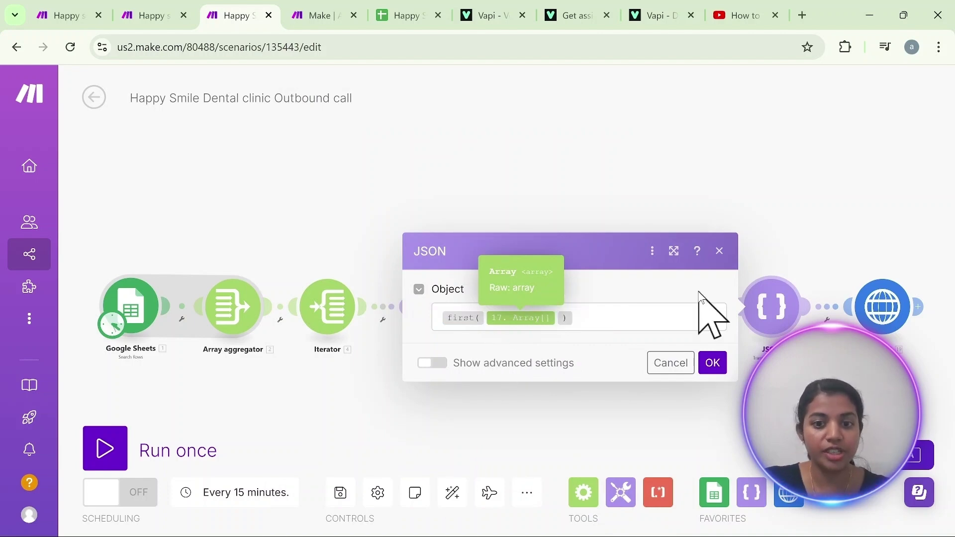
{"action": "left_click", "coordinate": [713, 365]}
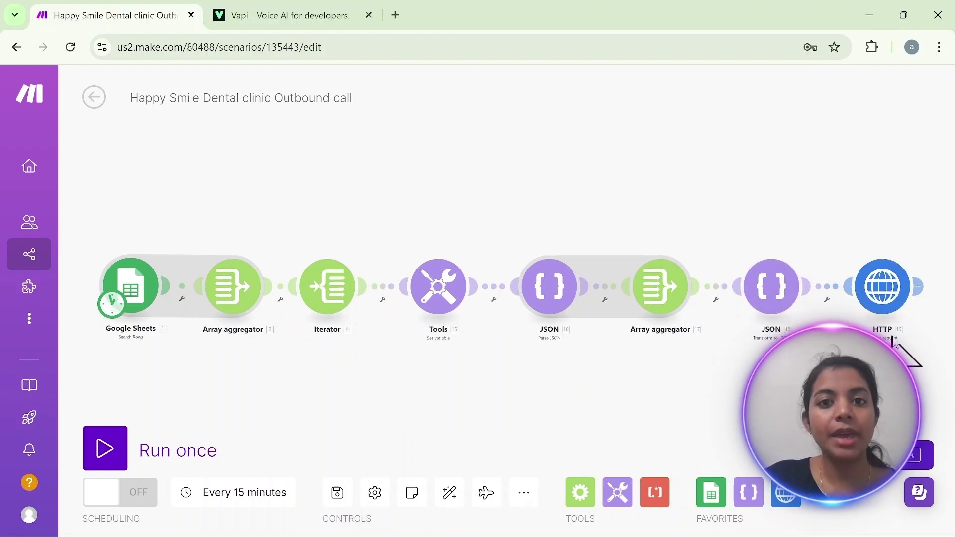
Open the HTTP module's settings and look up its request URL under the Create call endpoint in Vapi's API reference.
{"action": "left_click", "coordinate": [880, 298]}
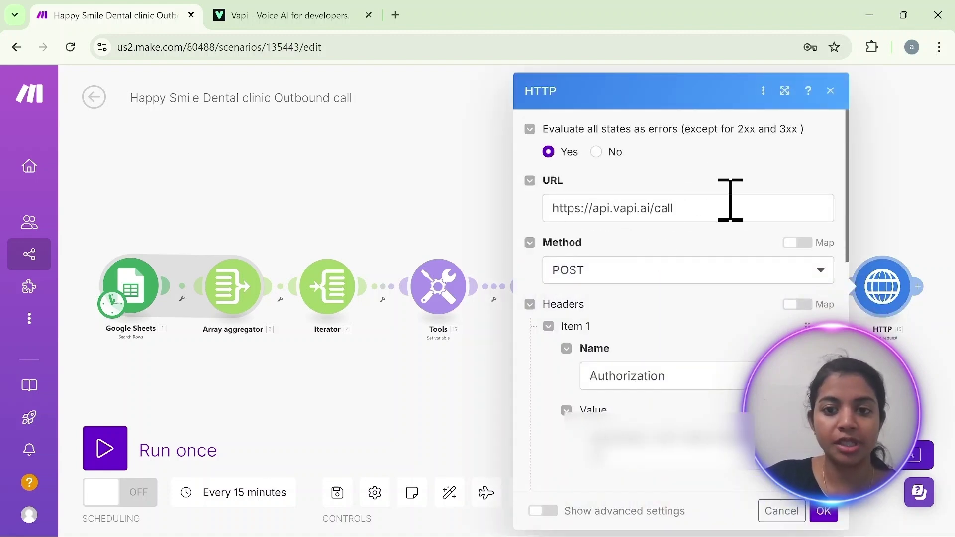
{"action": "left_click", "coordinate": [319, 5]}
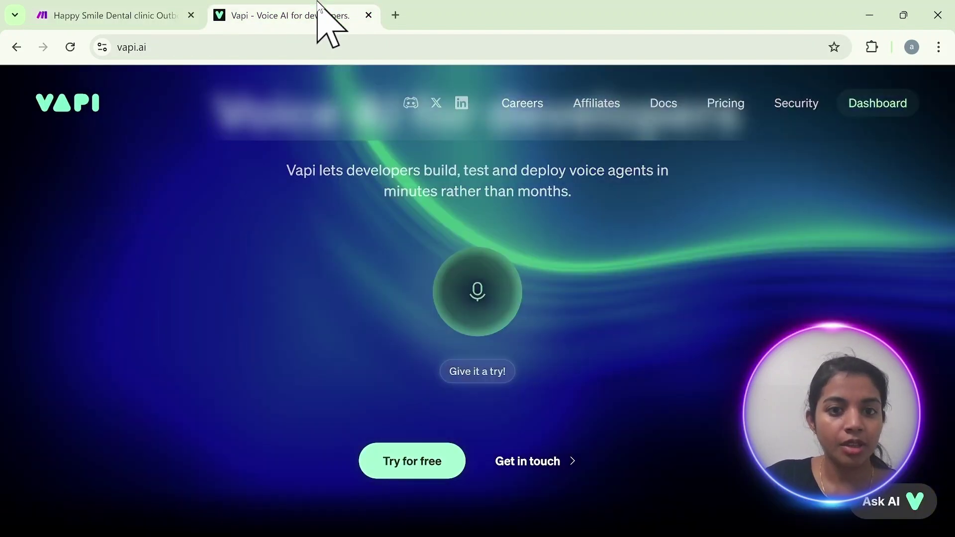
{"action": "left_click", "coordinate": [669, 102]}
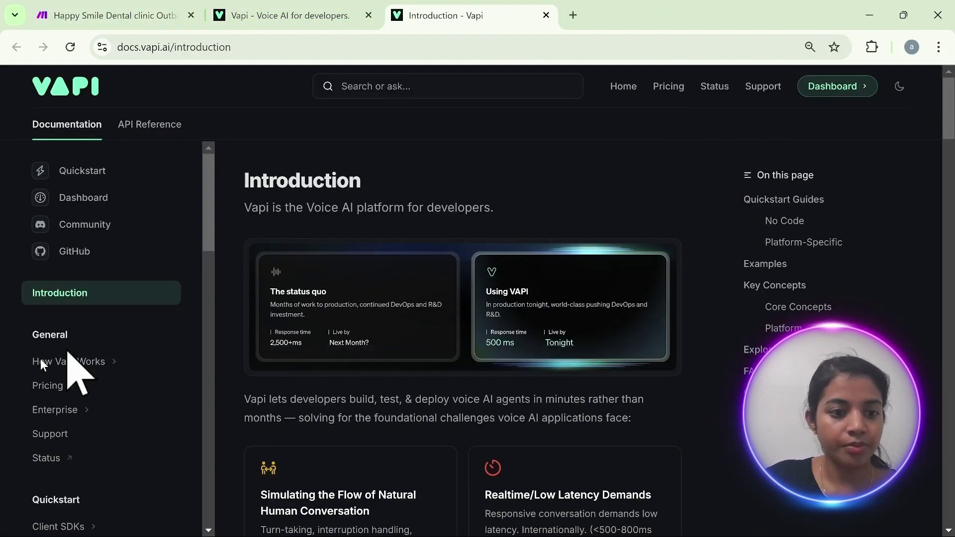
{"action": "left_click", "coordinate": [149, 130]}
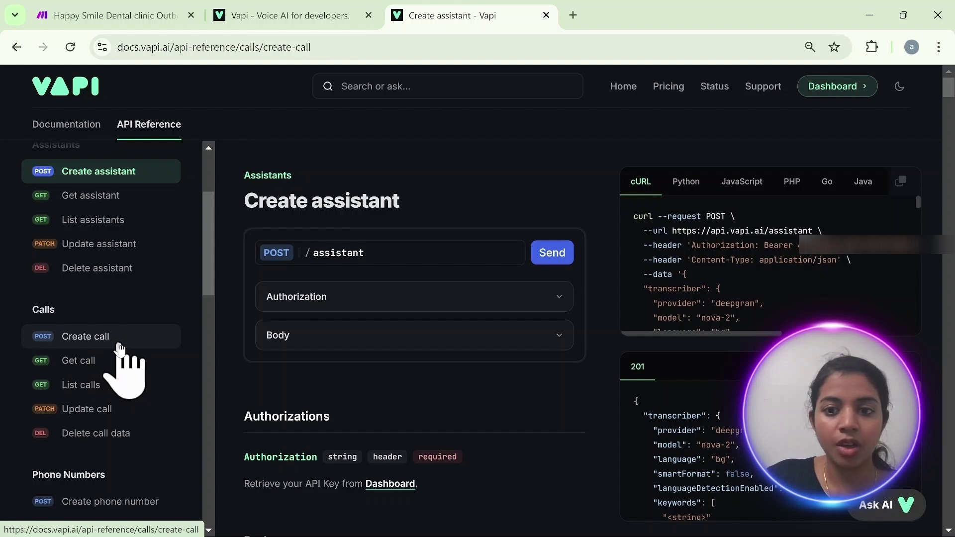
{"action": "left_click", "coordinate": [117, 342]}
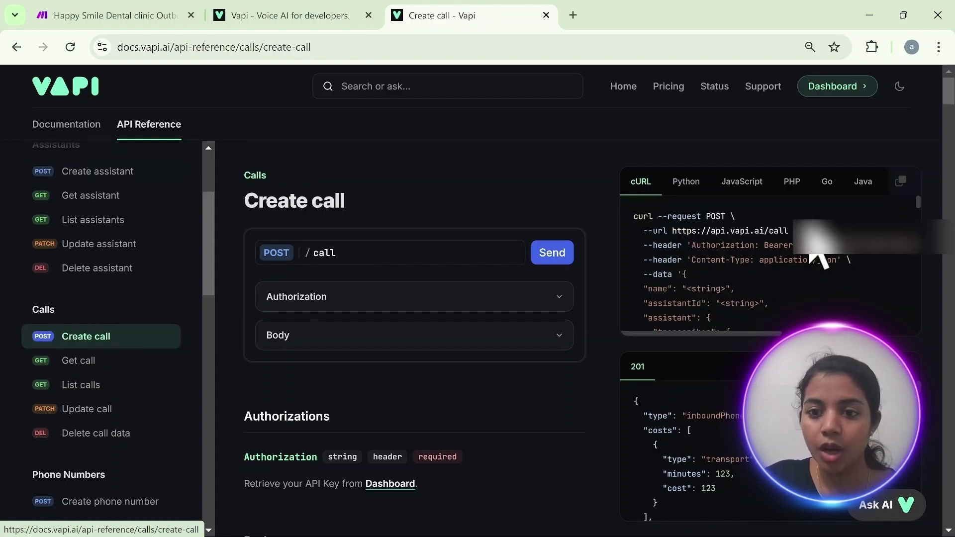
{"action": "mouse_move", "coordinate": [796, 217]}
{"action": "left_mouse_down"}
{"action": "mouse_move", "coordinate": [783, 230]}
{"action": "mouse_move", "coordinate": [795, 230]}
{"action": "left_mouse_up"}
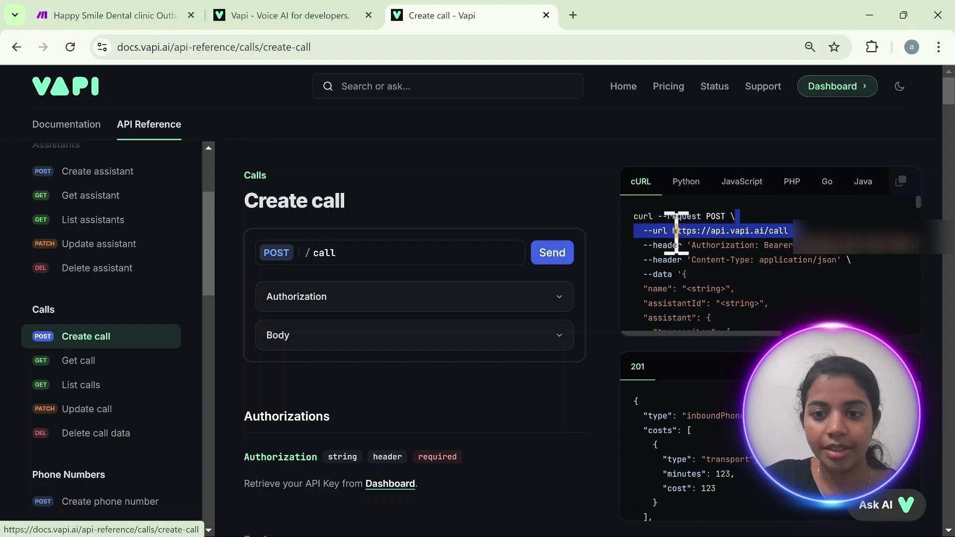
{"action": "left_click", "coordinate": [801, 253]}
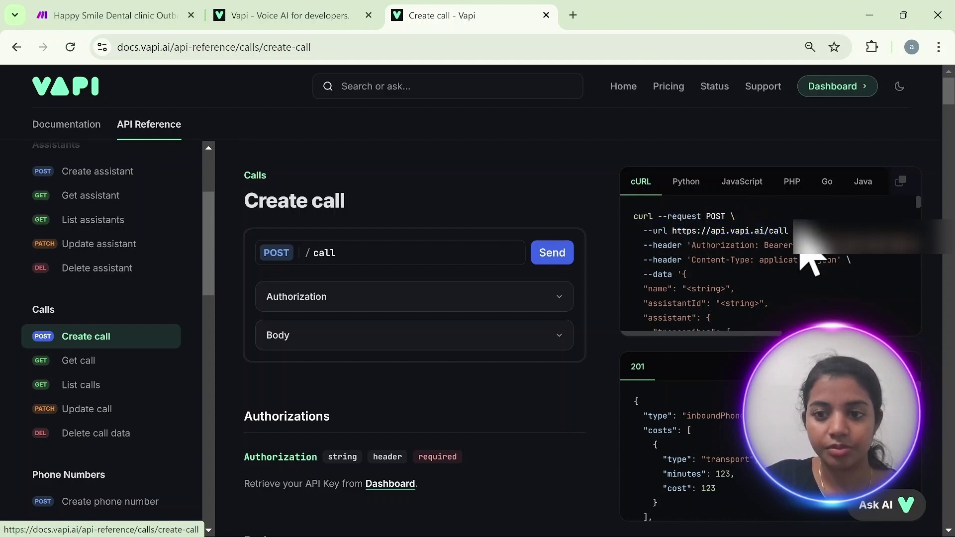
Highlight the request URL in the Create call cURL sample and compare it with the HTTP module's URL, method and Authorization header.
{"action": "left_click_drag", "start_coordinate": [796, 230], "coordinate": [701, 233]}
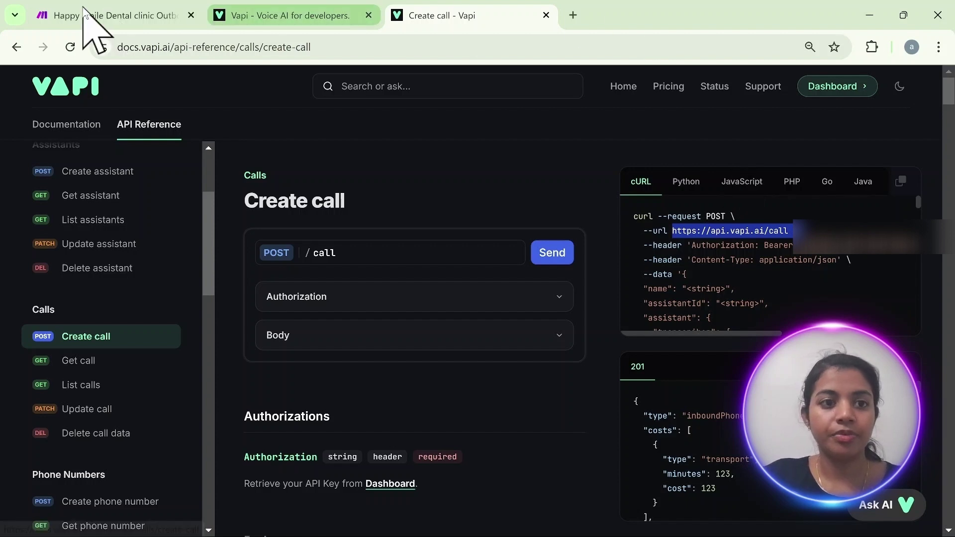
{"action": "left_click", "coordinate": [104, 15]}
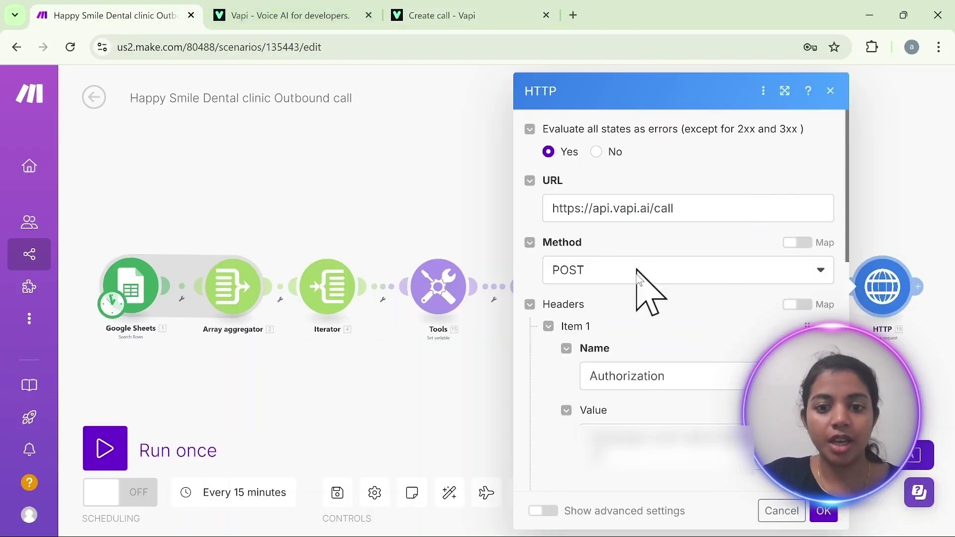
{"action": "scroll", "coordinate": [694, 305], "scroll_direction": "down", "scroll_amount": 2}
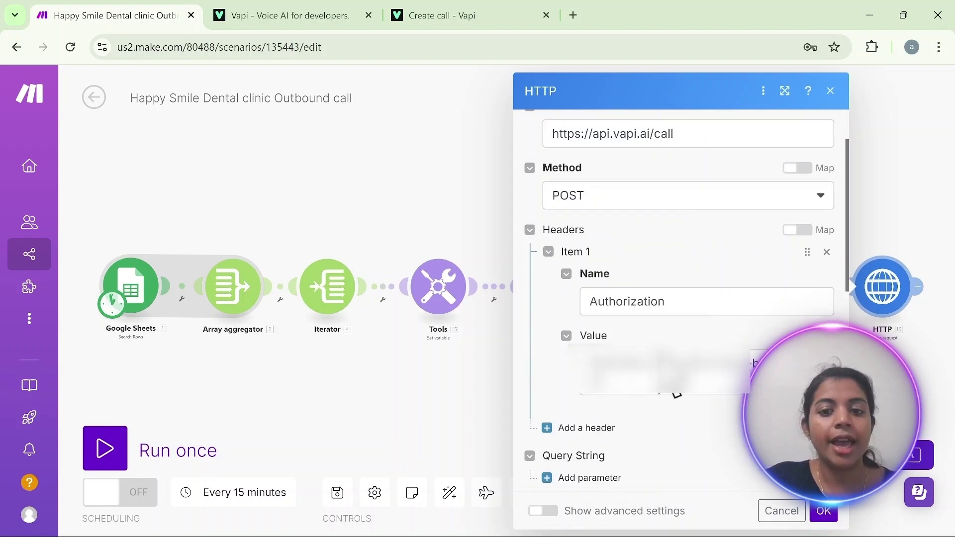
Open the organization's API Keys page in the Vapi dashboard and copy the private API key.
{"action": "left_click", "coordinate": [495, 12]}
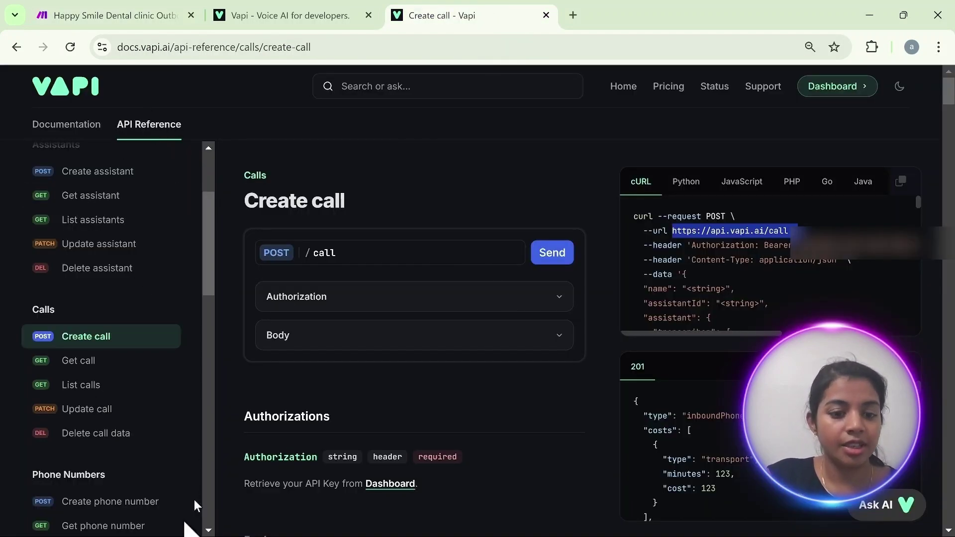
{"action": "left_click", "coordinate": [311, 16]}
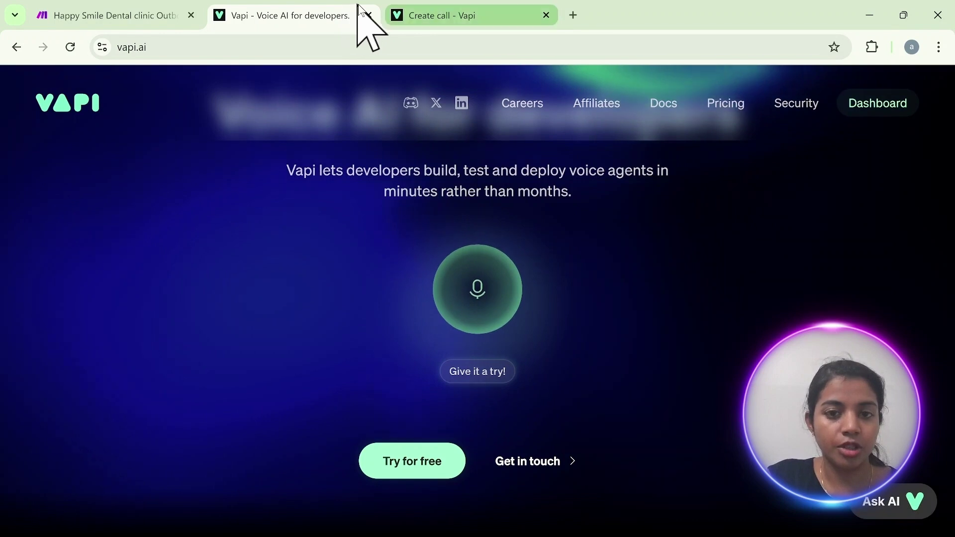
{"action": "left_click", "coordinate": [889, 107]}
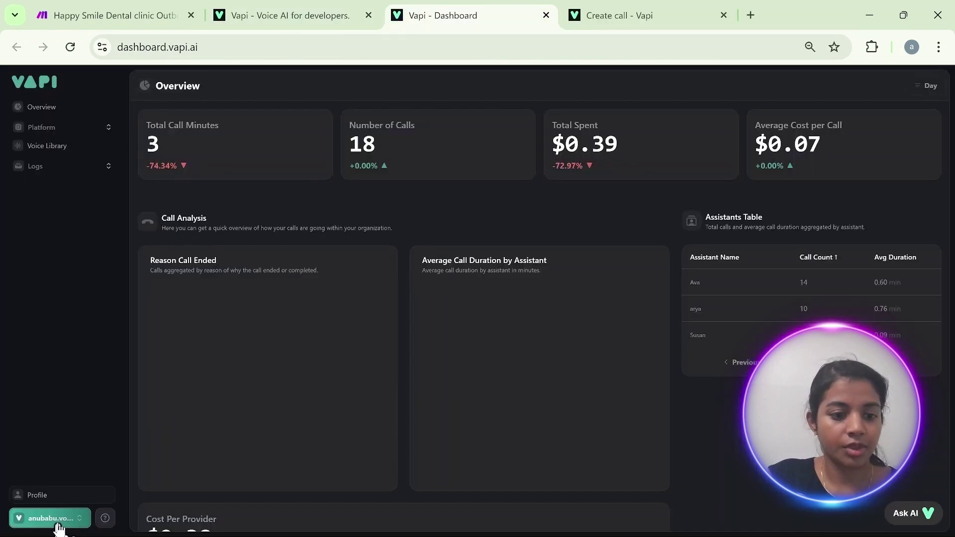
{"action": "left_click", "coordinate": [58, 523]}
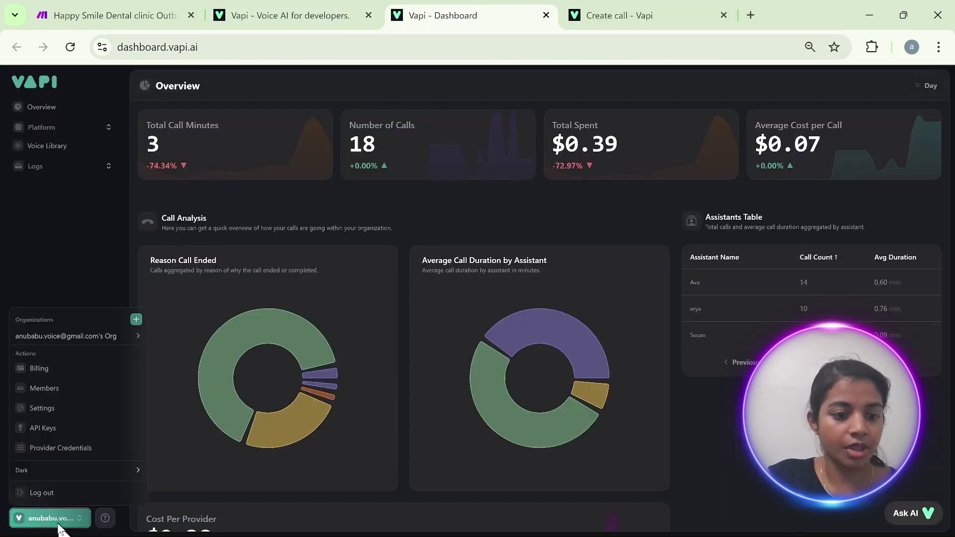
{"action": "left_click", "coordinate": [52, 429]}
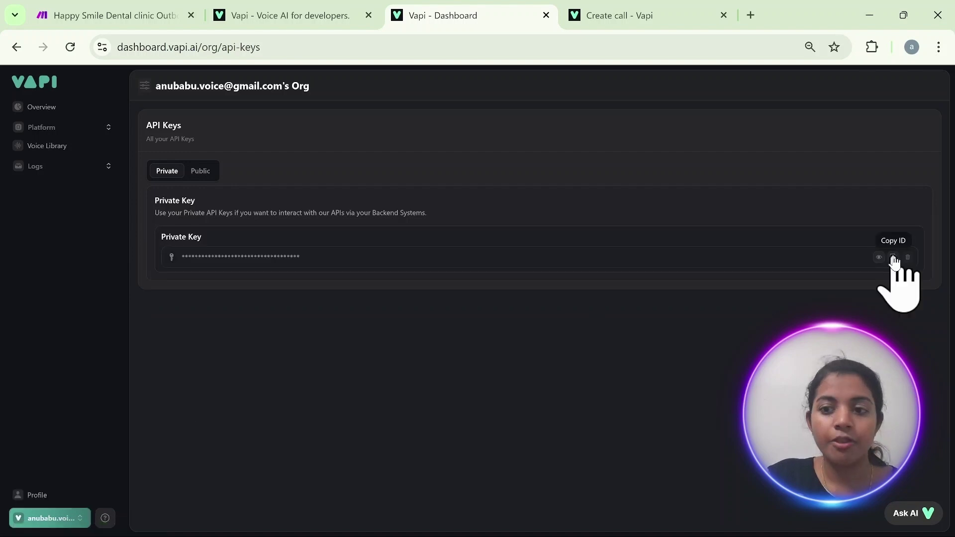
{"action": "left_click", "coordinate": [894, 257]}
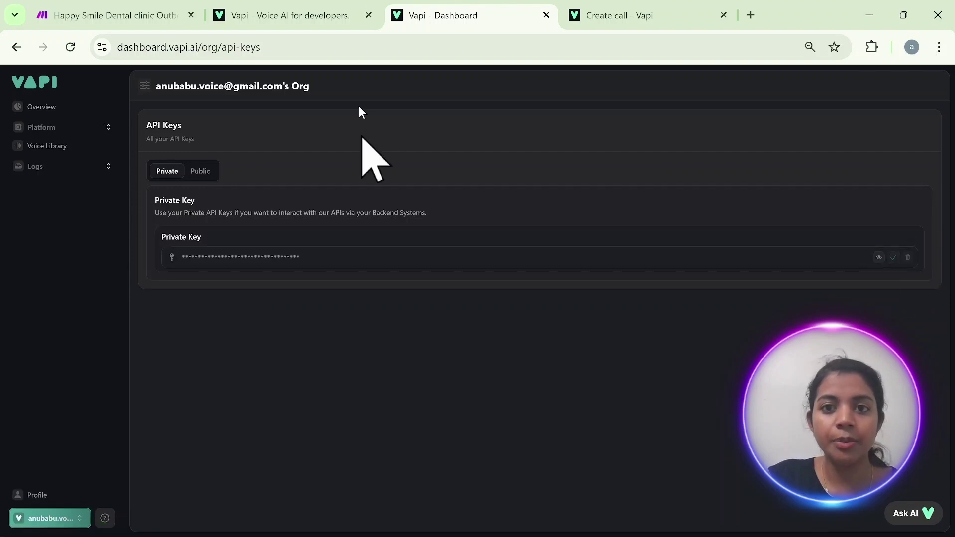
Return to the Make scenario and review the HTTP module's Authorization header, body type, content type and request content.
{"action": "left_click", "coordinate": [659, 5]}
{"action": "left_click", "coordinate": [67, 9]}
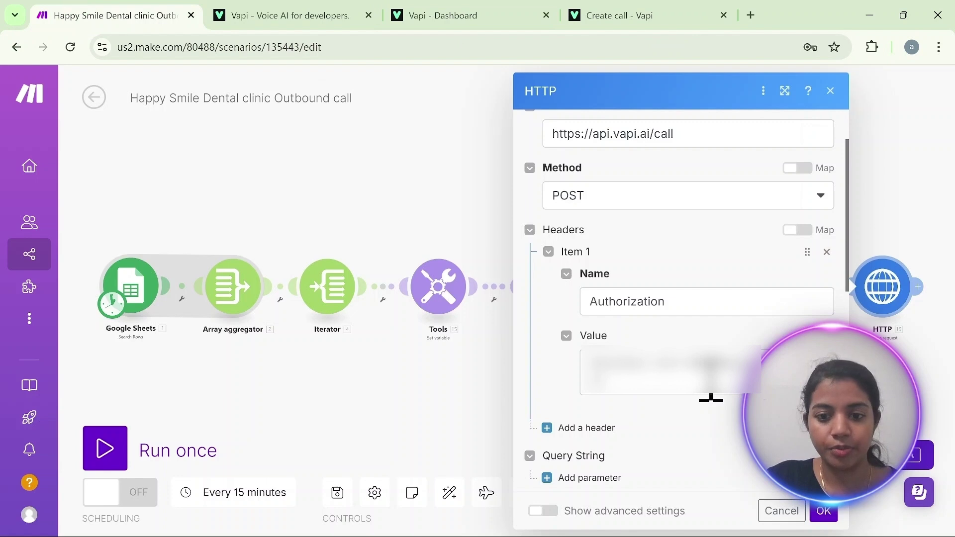
{"action": "scroll", "coordinate": [732, 403], "scroll_direction": "down", "scroll_amount": 3}
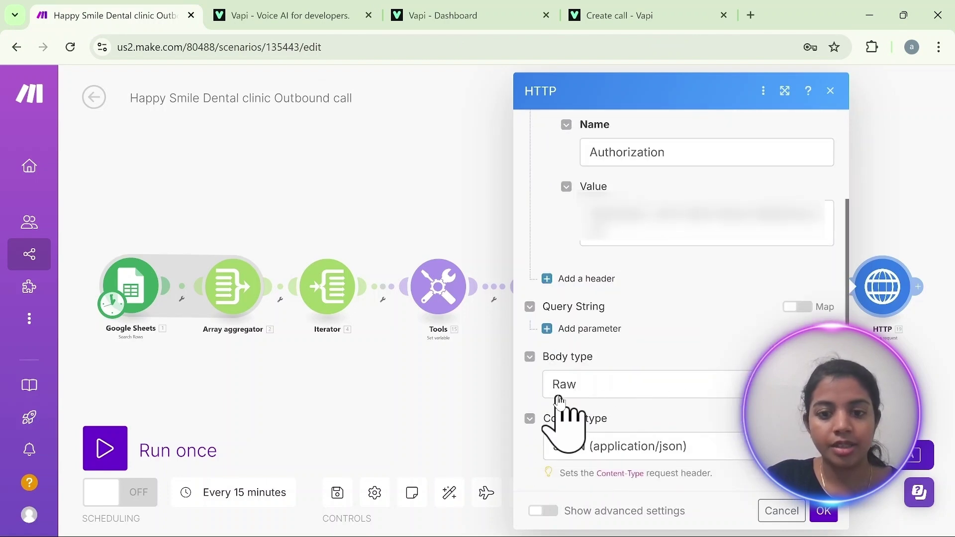
{"action": "scroll", "coordinate": [652, 406], "scroll_direction": "down", "scroll_amount": 2}
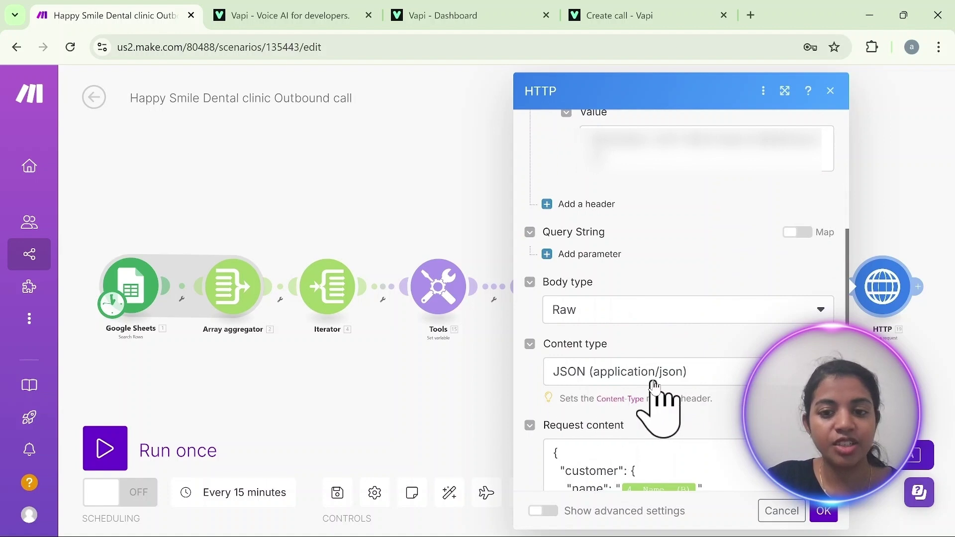
{"action": "scroll", "coordinate": [711, 378], "scroll_direction": "down", "scroll_amount": 2}
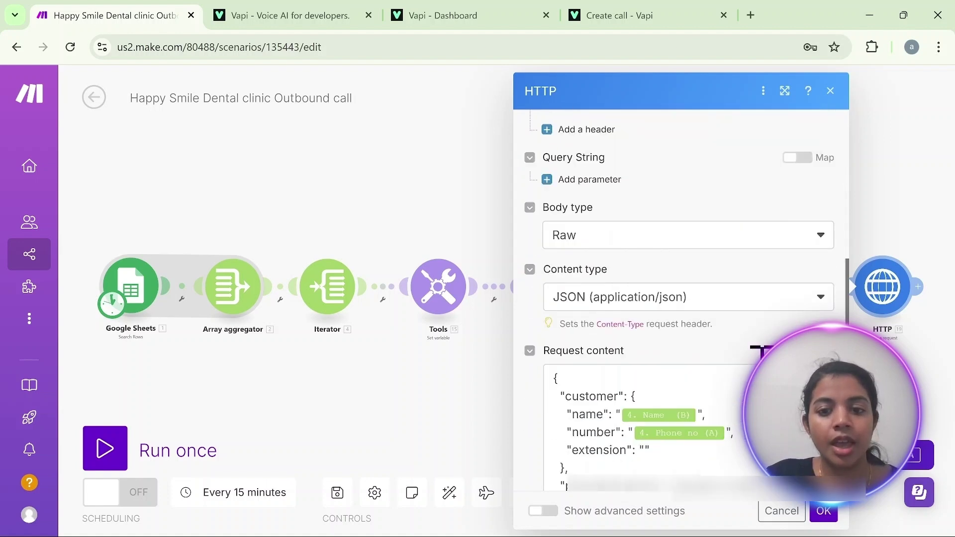
{"action": "scroll", "coordinate": [718, 363], "scroll_direction": "down", "scroll_amount": 3}
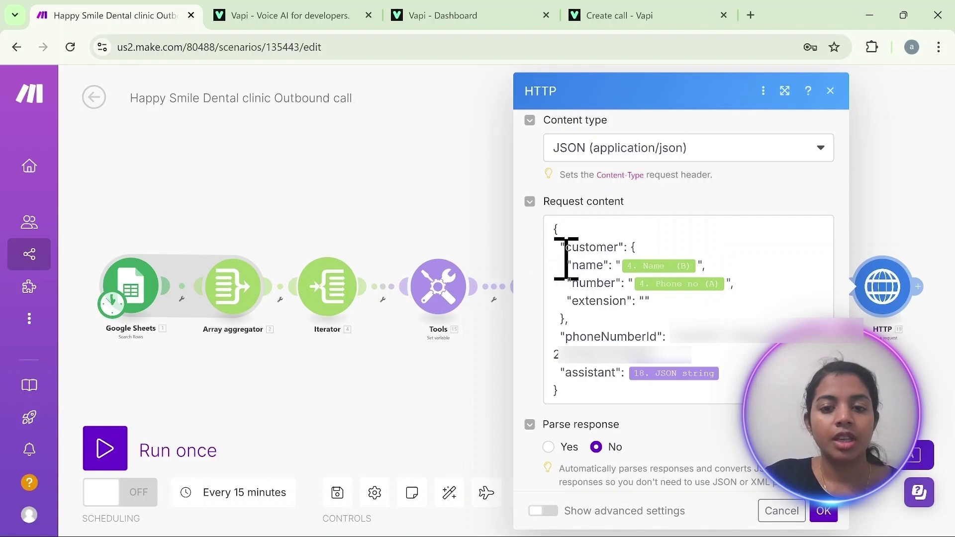
Open the Create call endpoint of Vapi's API reference in another tab, starting from the Vapi website's docs.
{"action": "left_click", "coordinate": [329, 6]}
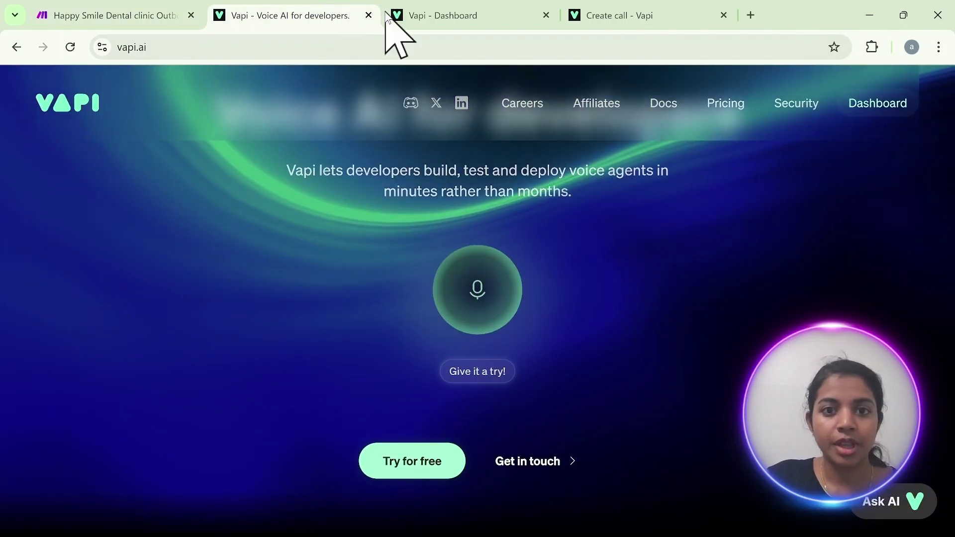
{"action": "left_click", "coordinate": [664, 105]}
{"action": "left_click", "coordinate": [146, 125]}
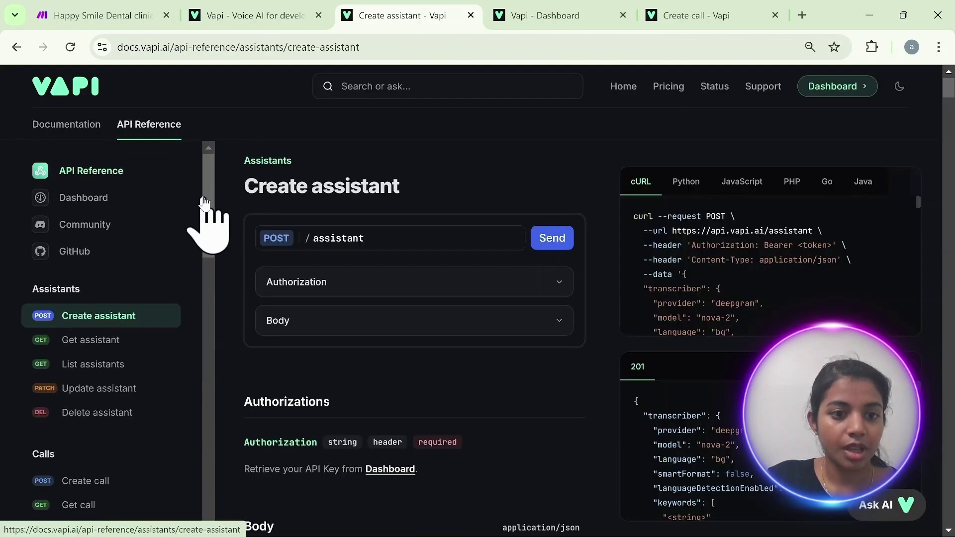
{"action": "left_click_drag", "start_coordinate": [208, 195], "coordinate": [213, 277]}
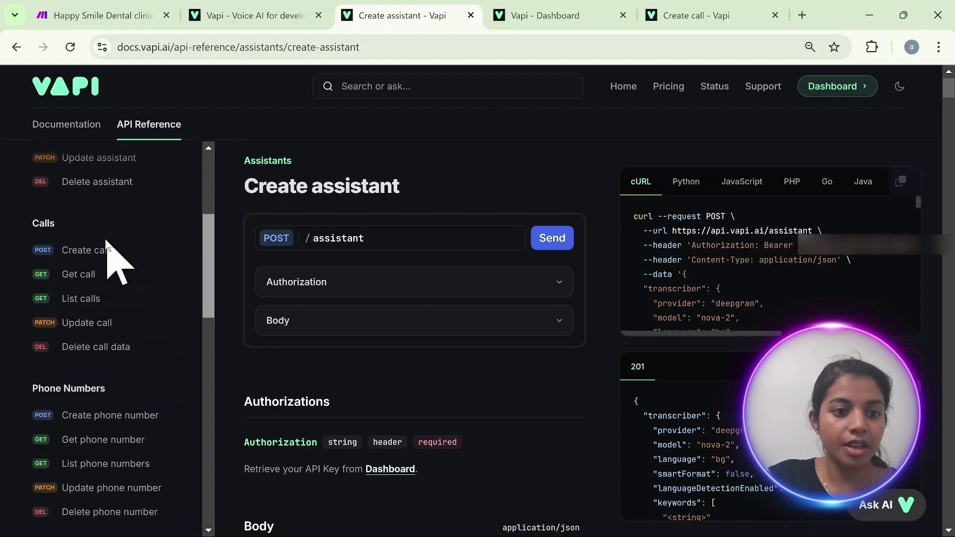
{"action": "left_click", "coordinate": [103, 254]}
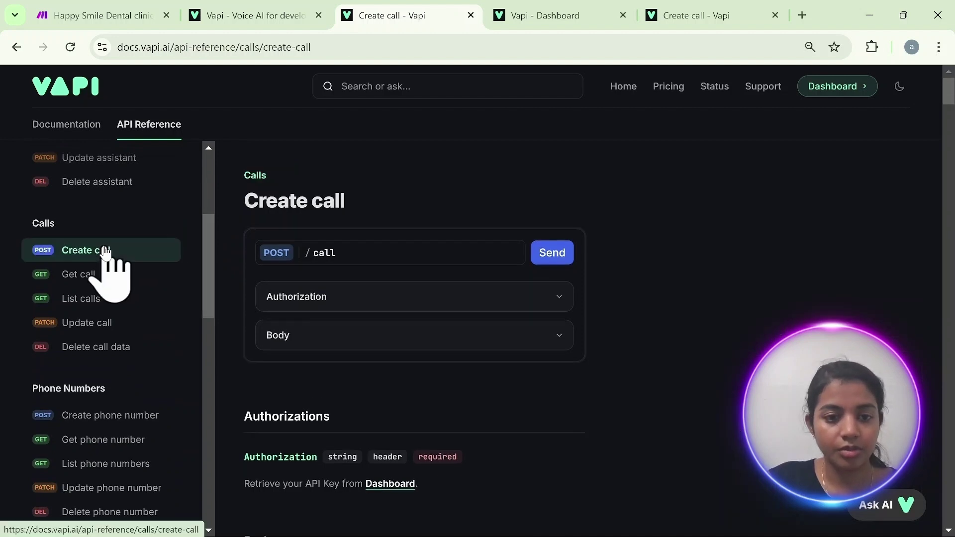
Copy the private API key from the Vapi dashboard and enter it as the bearer token in Create call's Authorization section.
{"action": "left_click", "coordinate": [480, 298]}
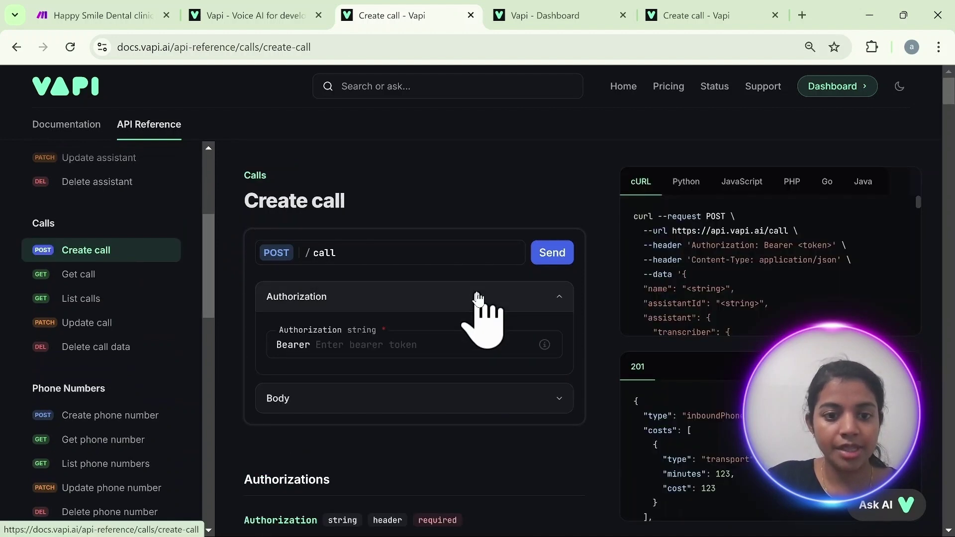
{"action": "left_click", "coordinate": [562, 15]}
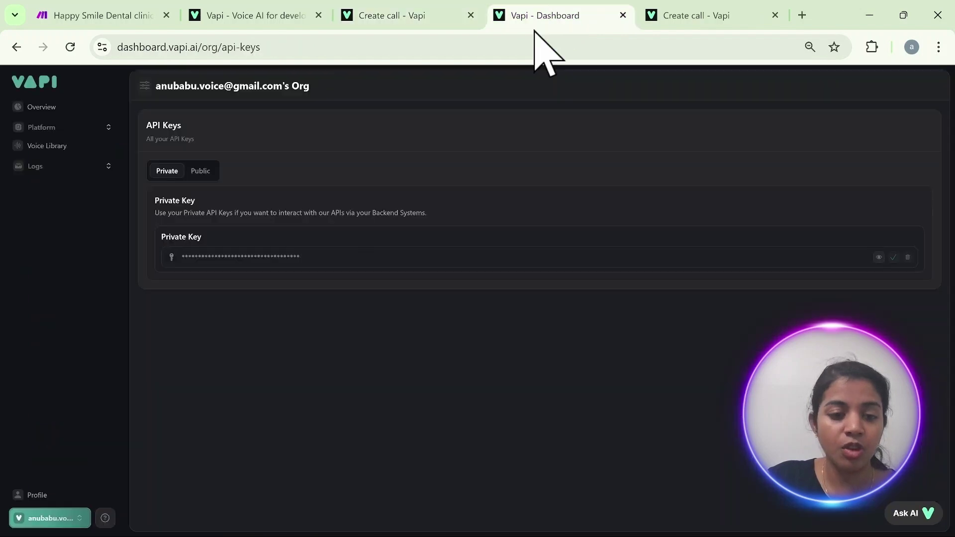
{"action": "left_click", "coordinate": [895, 257]}
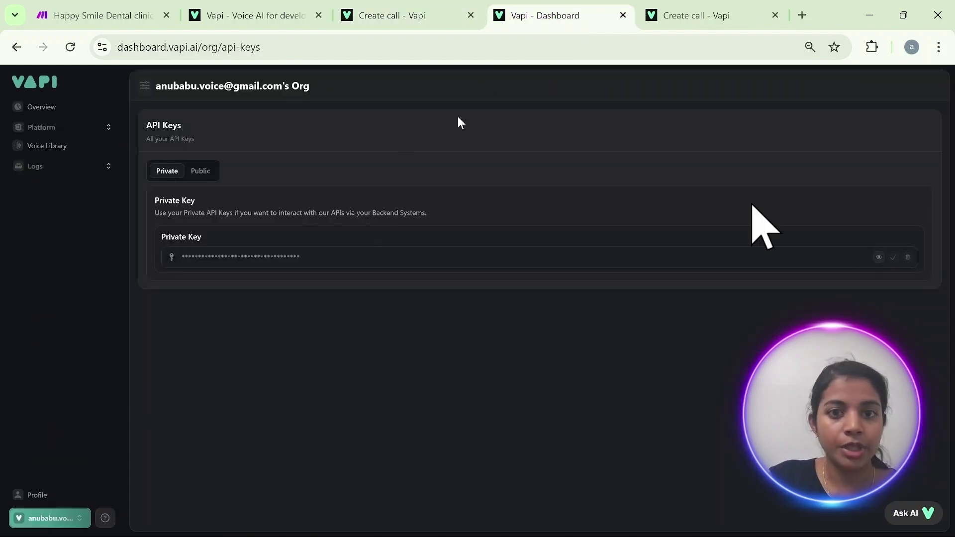
{"action": "left_click", "coordinate": [418, 20]}
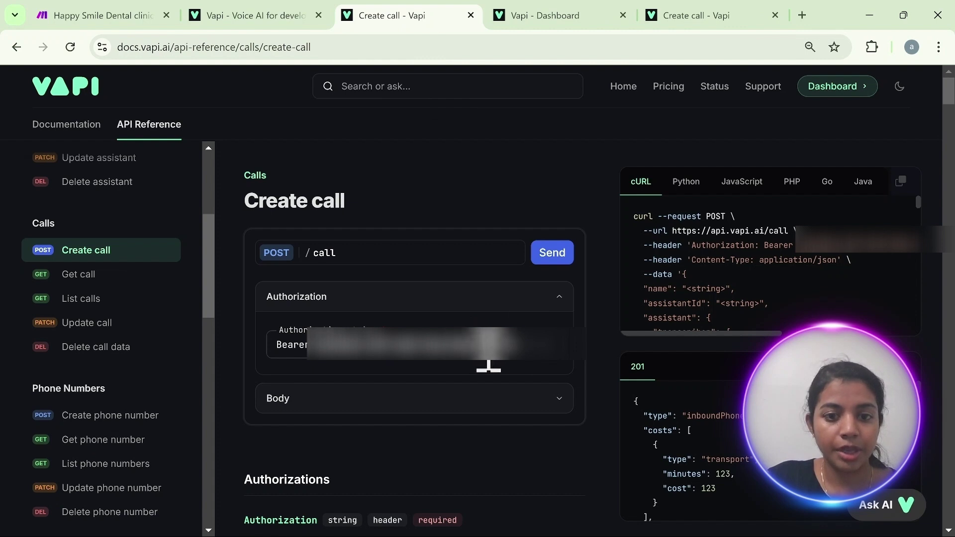
Expand the Create call Body form and compare its fields with the request content in Make's HTTP module.
{"action": "left_click", "coordinate": [547, 398]}
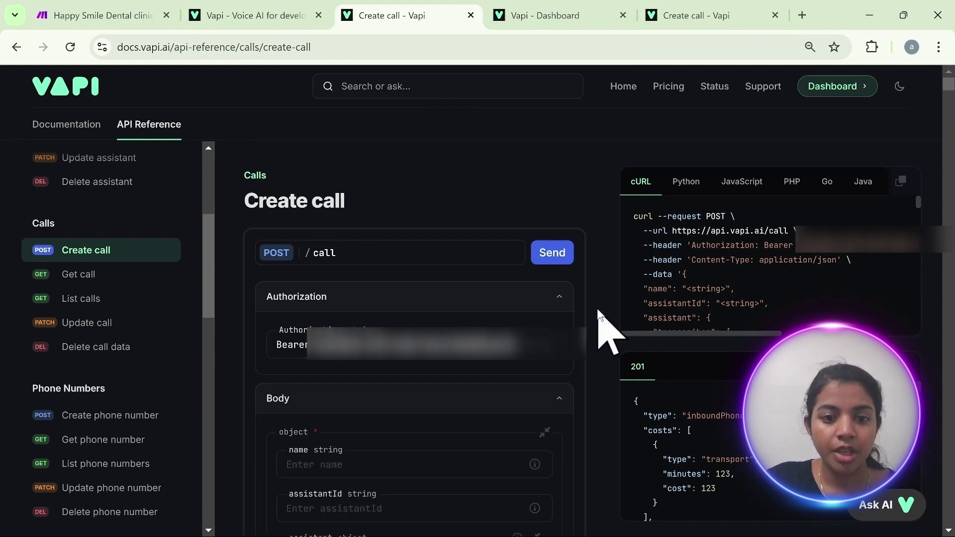
{"action": "scroll", "coordinate": [599, 311], "scroll_direction": "down", "scroll_amount": 3}
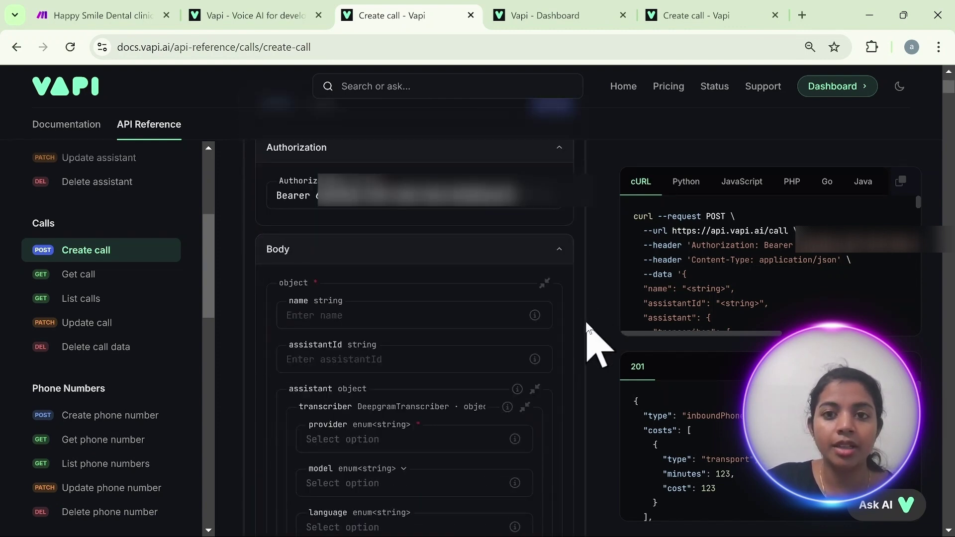
{"action": "left_click", "coordinate": [92, 15]}
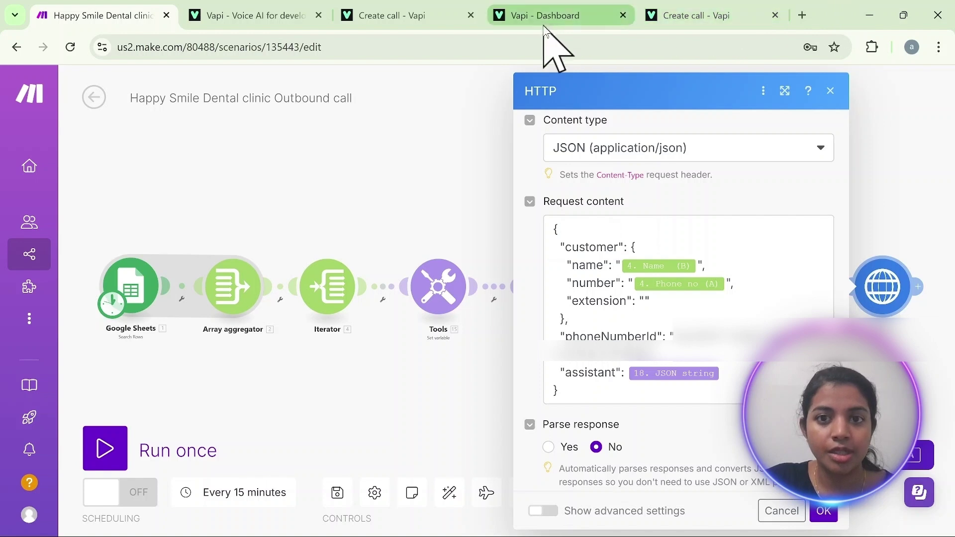
{"action": "left_click", "coordinate": [445, 10]}
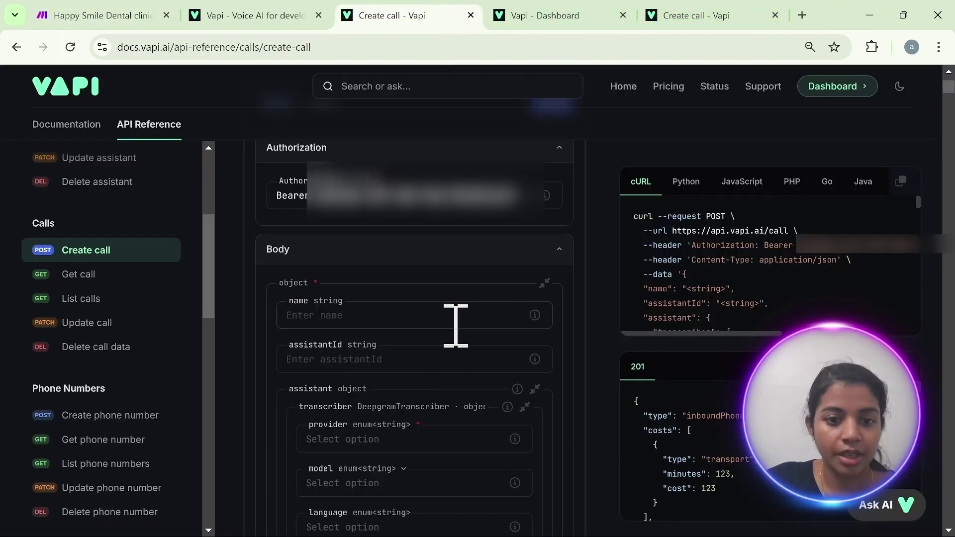
{"action": "scroll", "coordinate": [456, 326], "scroll_direction": "down", "scroll_amount": 1}
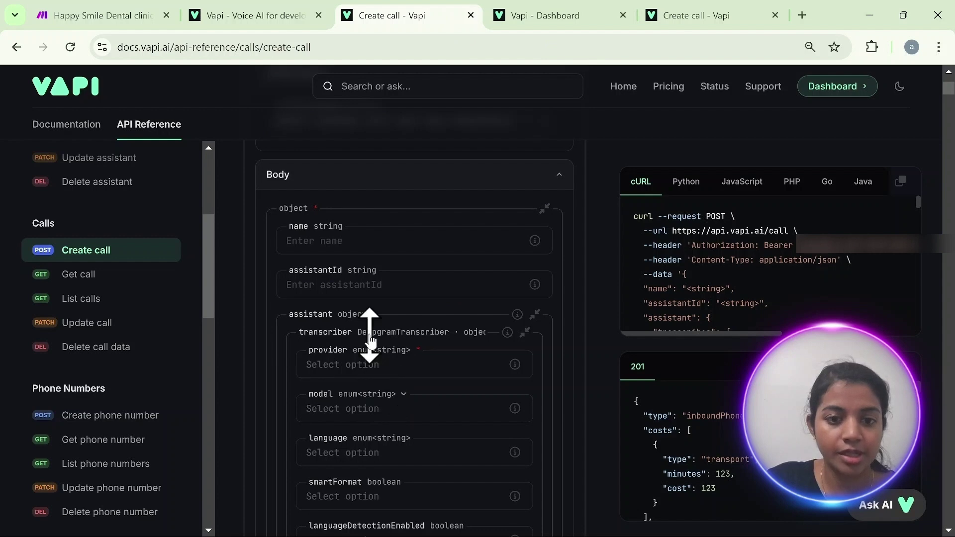
Set the assistant's transcriber provider to deepgram in the Body form and examine the generated cURL request.
{"action": "left_click", "coordinate": [422, 368]}
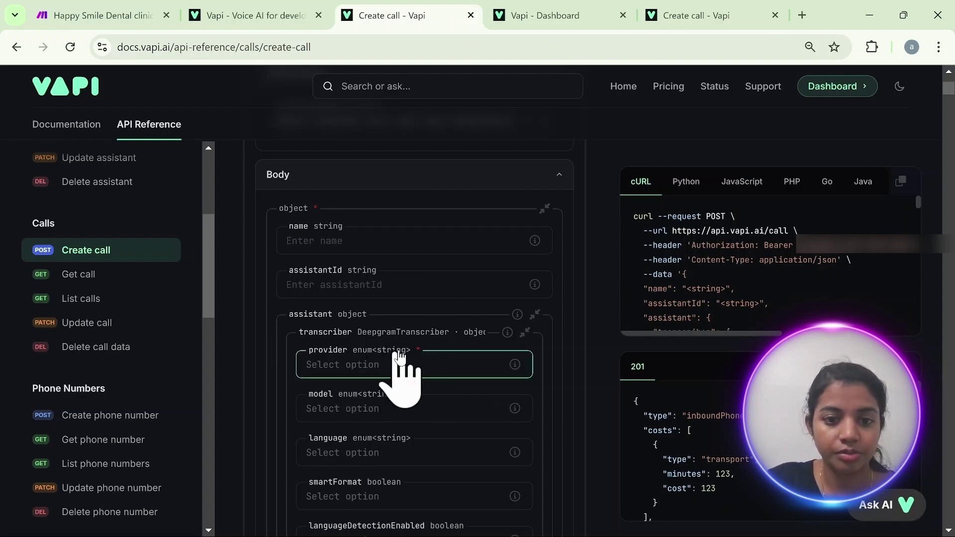
{"action": "left_click", "coordinate": [434, 366]}
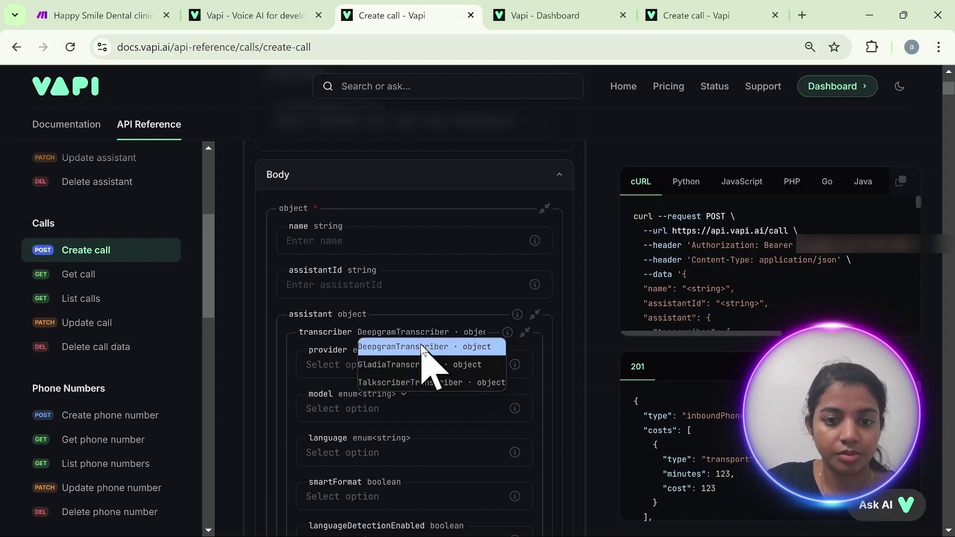
{"action": "left_click", "coordinate": [396, 367]}
{"action": "left_click", "coordinate": [394, 368]}
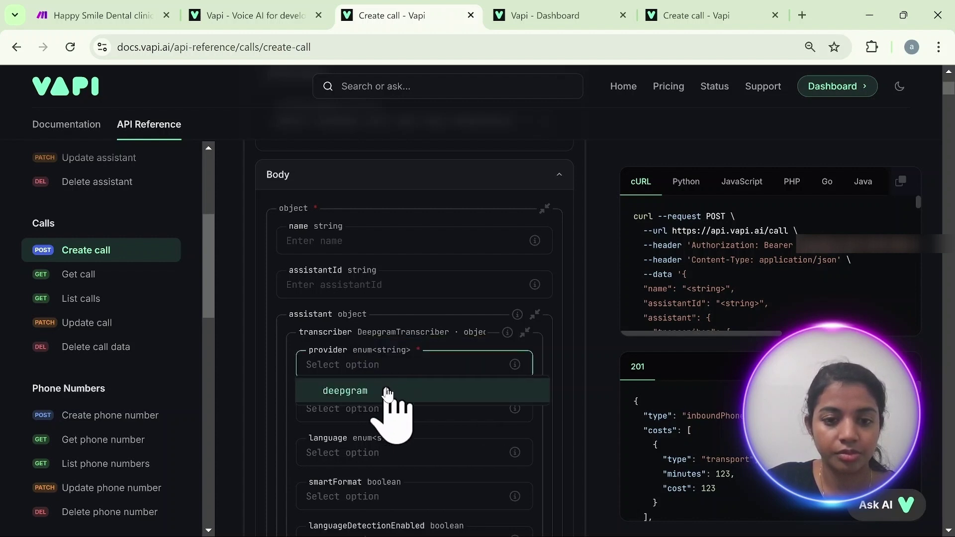
{"action": "left_click", "coordinate": [387, 392]}
{"action": "scroll", "coordinate": [801, 302], "scroll_direction": "down", "scroll_amount": 2}
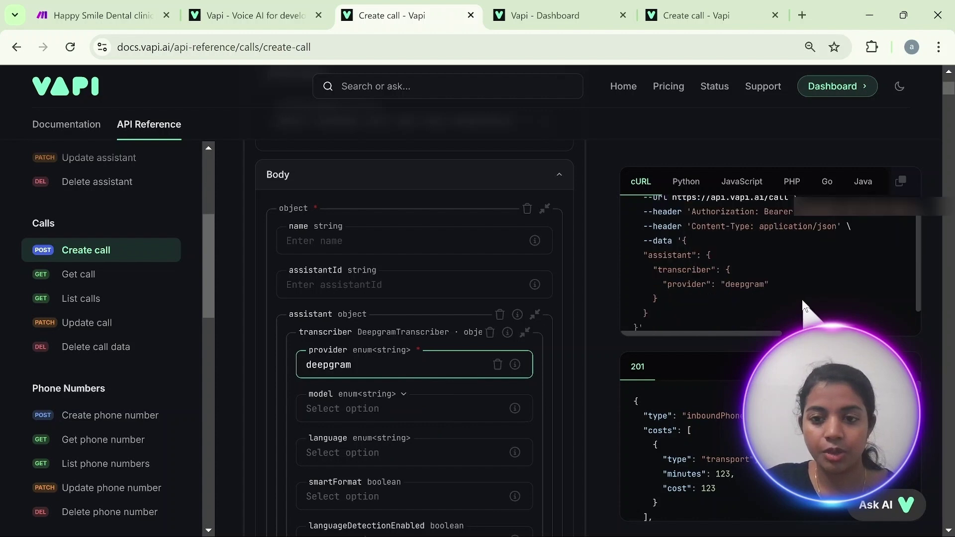
Clear the transcriber provider and remove the transcriber object from the assistant in the request body.
{"action": "left_click", "coordinate": [498, 367]}
{"action": "left_click", "coordinate": [499, 370]}
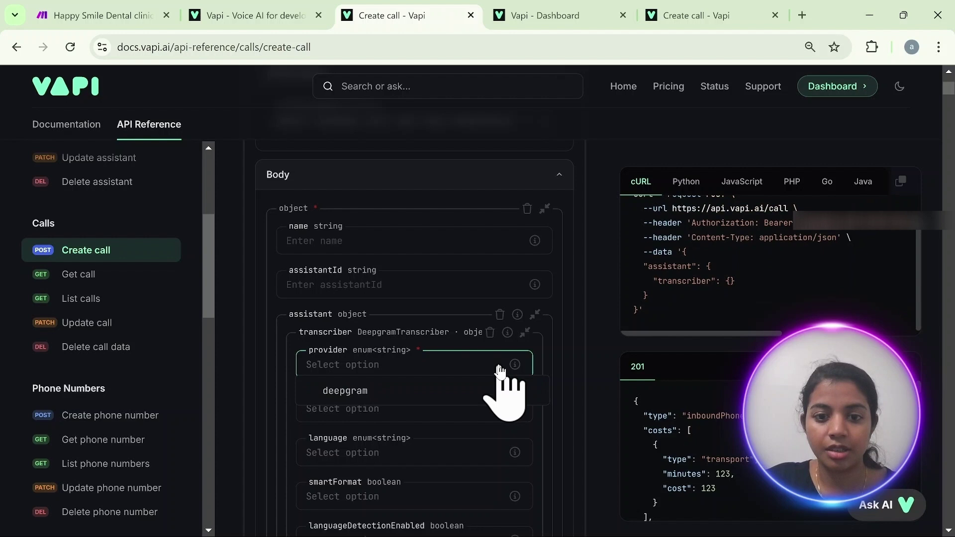
{"action": "left_click", "coordinate": [490, 331]}
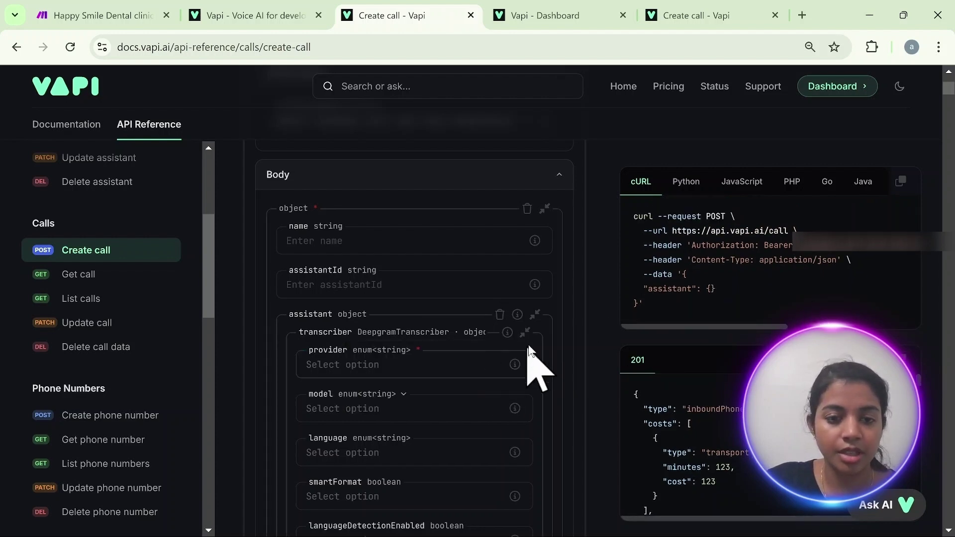
Enter a sample phone number ID in the phoneNumberId field of the Create call Body form.
{"action": "scroll", "coordinate": [544, 366], "scroll_direction": "down", "scroll_amount": 8}
{"action": "scroll", "coordinate": [533, 342], "scroll_direction": "down", "scroll_amount": 15}
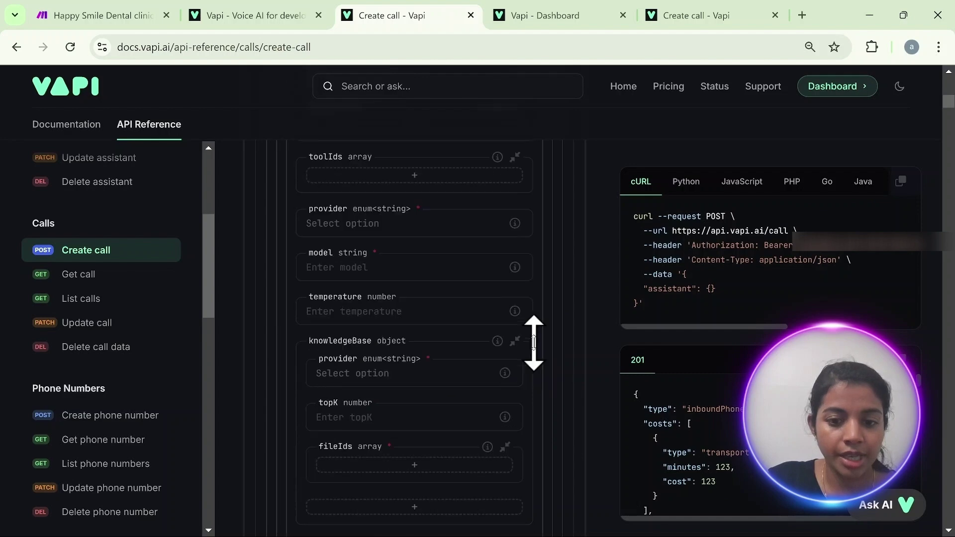
{"action": "scroll", "coordinate": [534, 348], "scroll_direction": "down", "scroll_amount": 20}
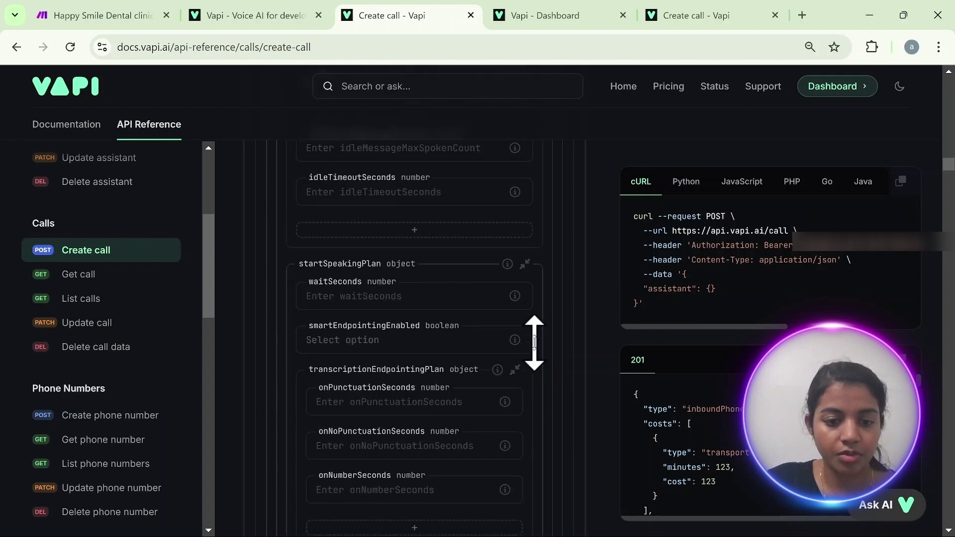
{"action": "scroll", "coordinate": [535, 350], "scroll_direction": "down", "scroll_amount": 10}
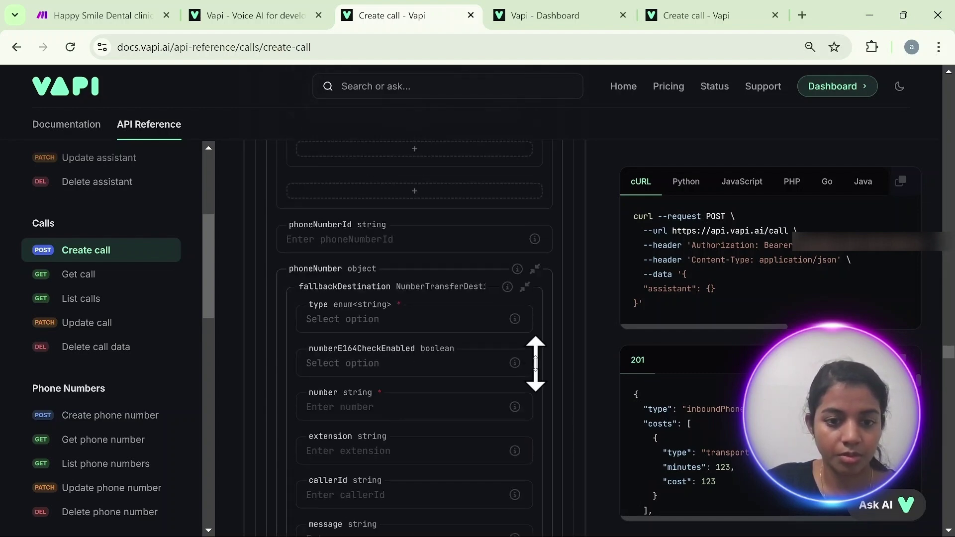
{"action": "scroll", "coordinate": [537, 367], "scroll_direction": "up", "scroll_amount": 2}
{"action": "left_click", "coordinate": [400, 332]}
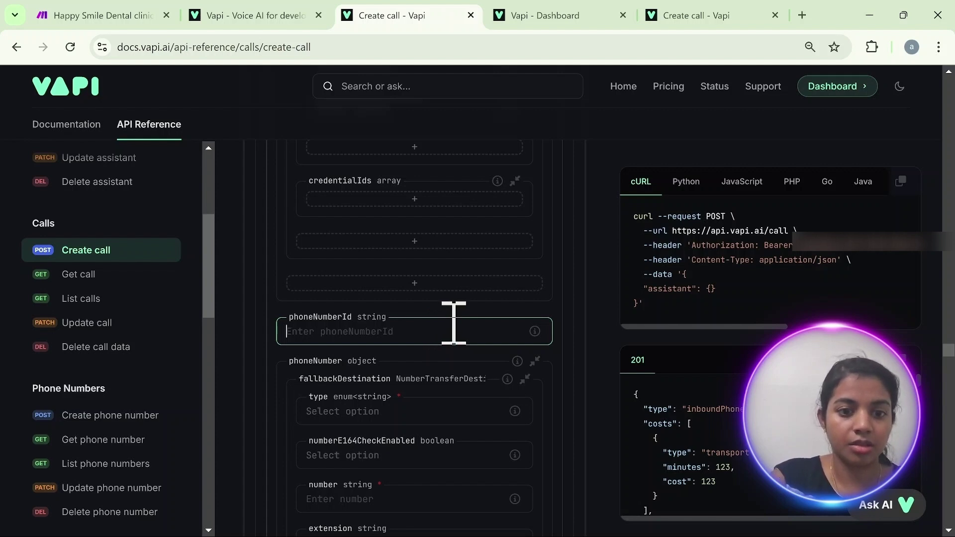
{"action": "type", "text": "746757"}
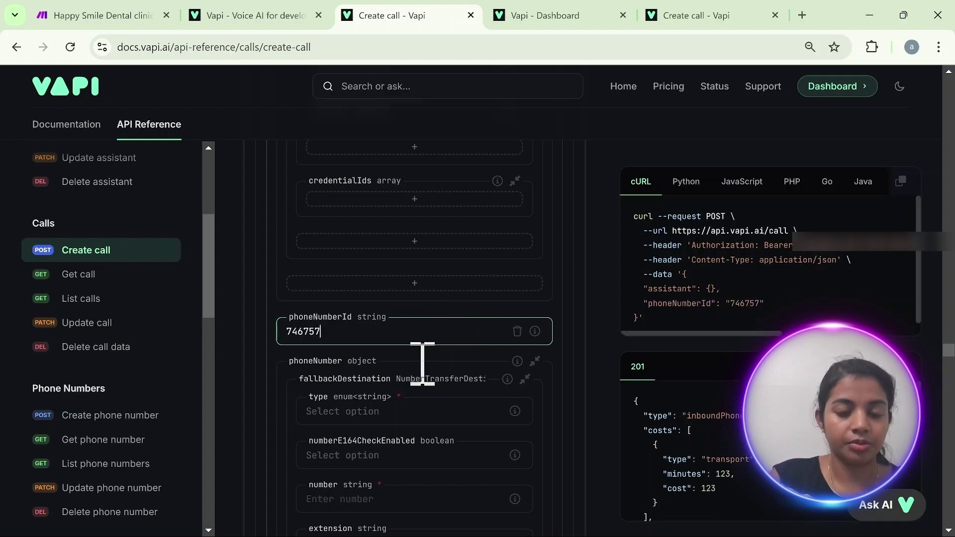
Fill in the customer object's name and number with sample values and set its extension to 4353.
{"action": "scroll", "coordinate": [420, 429], "scroll_direction": "down", "scroll_amount": 10}
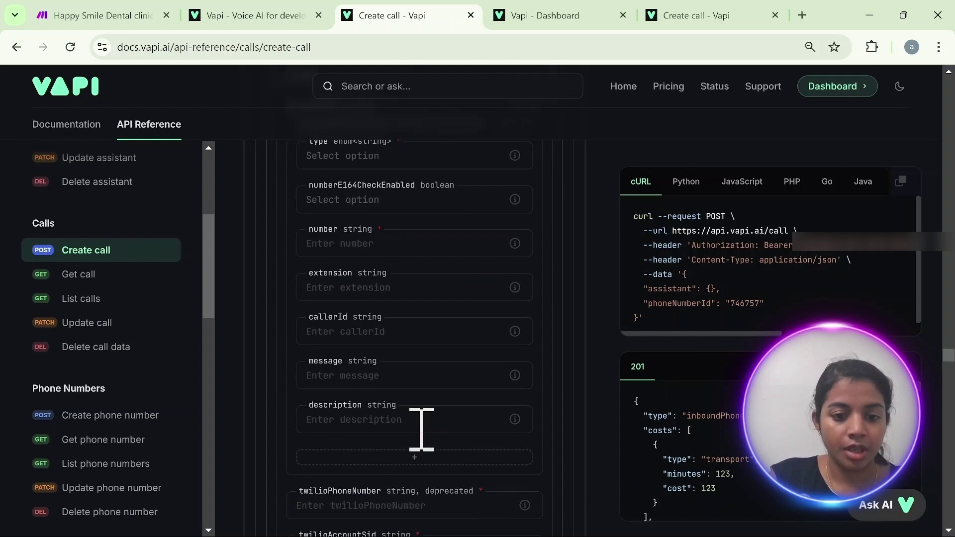
{"action": "scroll", "coordinate": [421, 429], "scroll_direction": "down", "scroll_amount": 6}
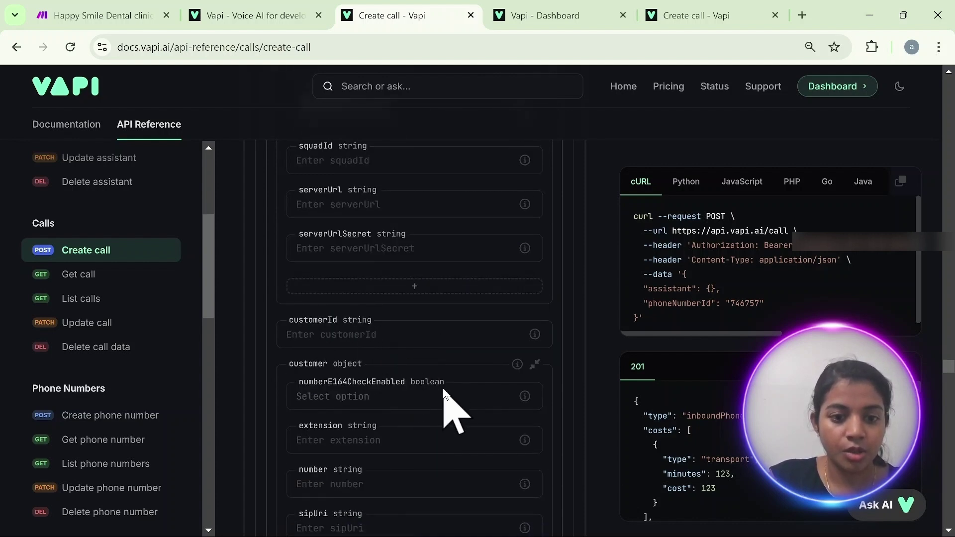
{"action": "scroll", "coordinate": [442, 386], "scroll_direction": "down", "scroll_amount": 3}
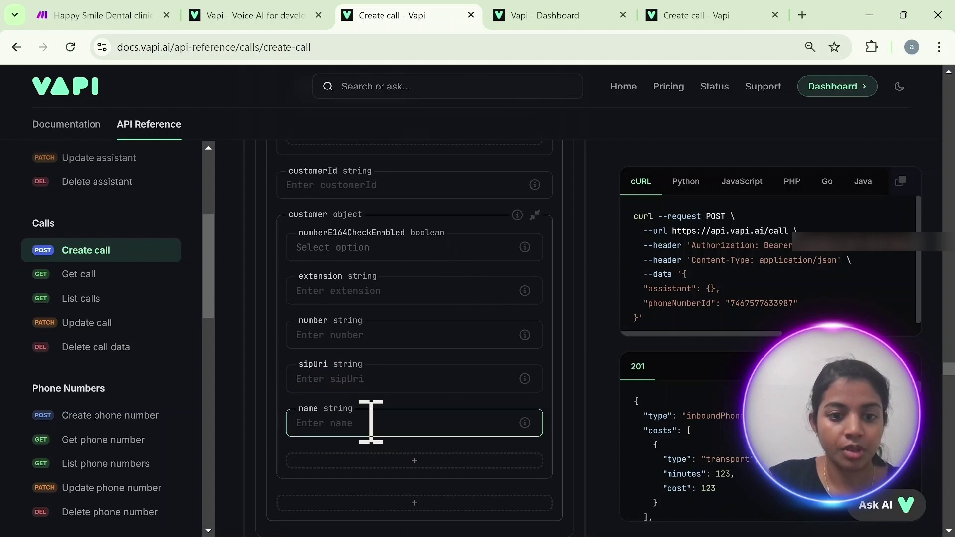
{"action": "type", "text": "ffg"}
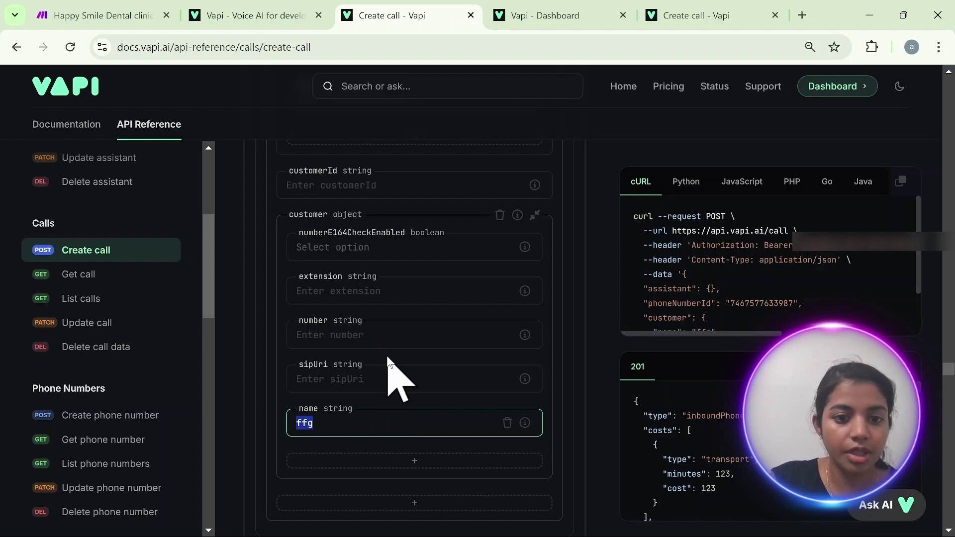
{"action": "left_click", "coordinate": [410, 340]}
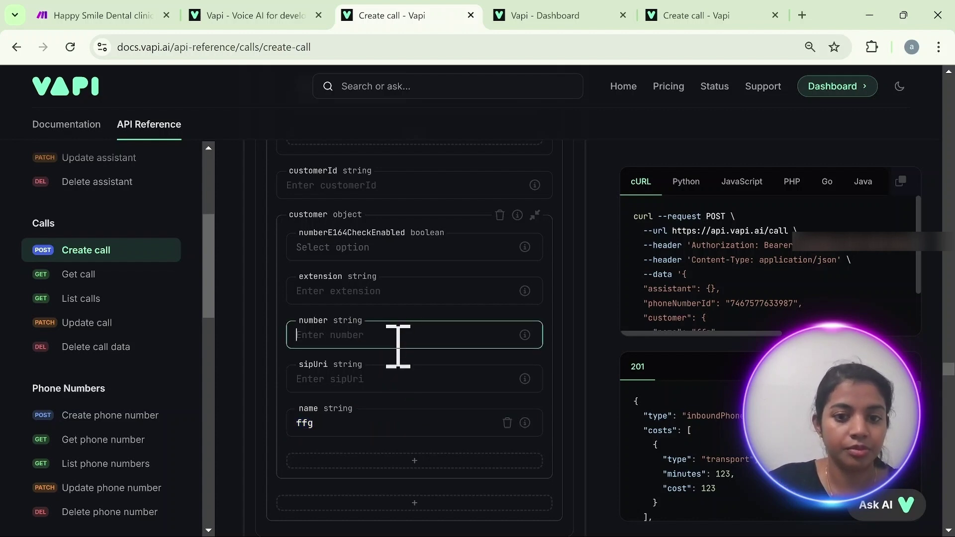
{"action": "left_click", "coordinate": [444, 295]}
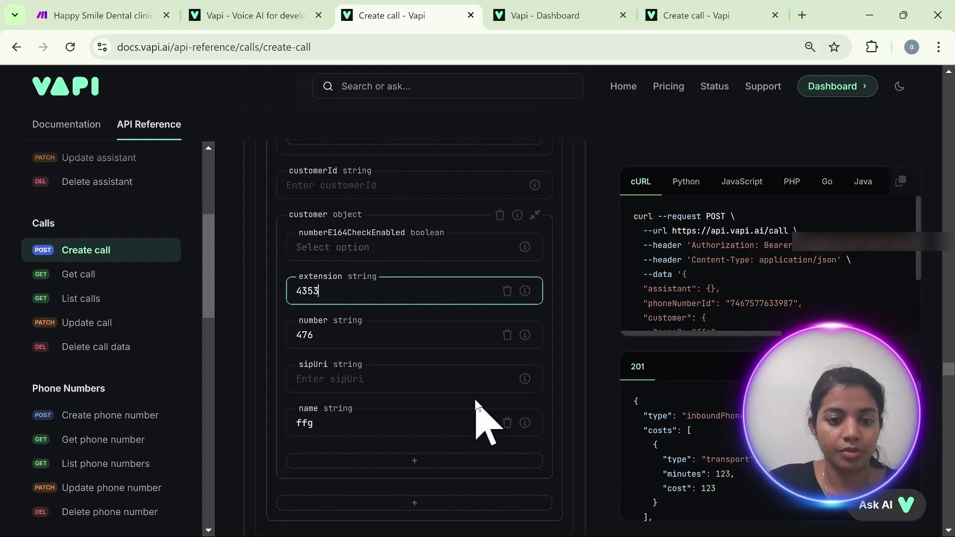
Review the generated cURL request and select the JSON body that follows --data.
{"action": "scroll", "coordinate": [486, 420], "scroll_direction": "down", "scroll_amount": 5}
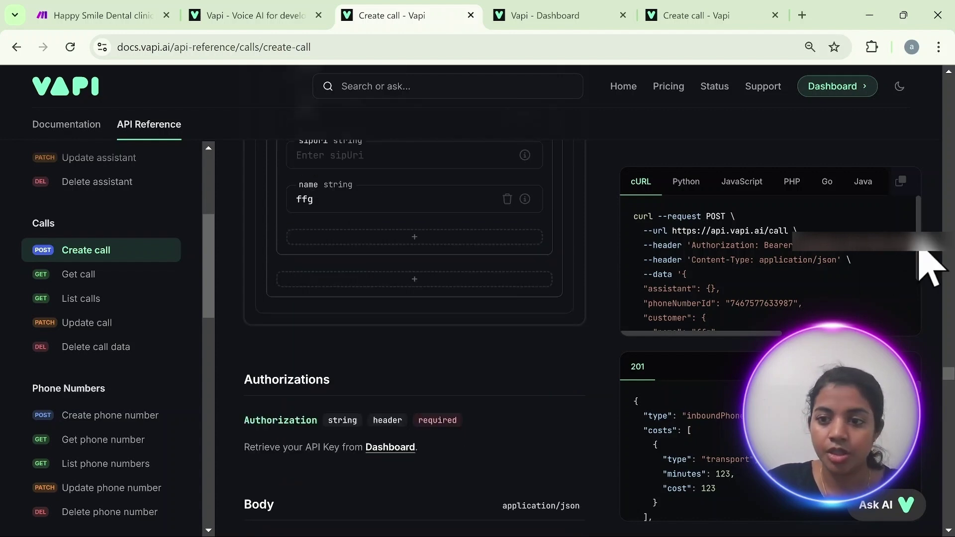
{"action": "scroll", "coordinate": [916, 246], "scroll_direction": "down", "scroll_amount": 1}
{"action": "scroll", "coordinate": [920, 258], "scroll_direction": "down", "scroll_amount": 2}
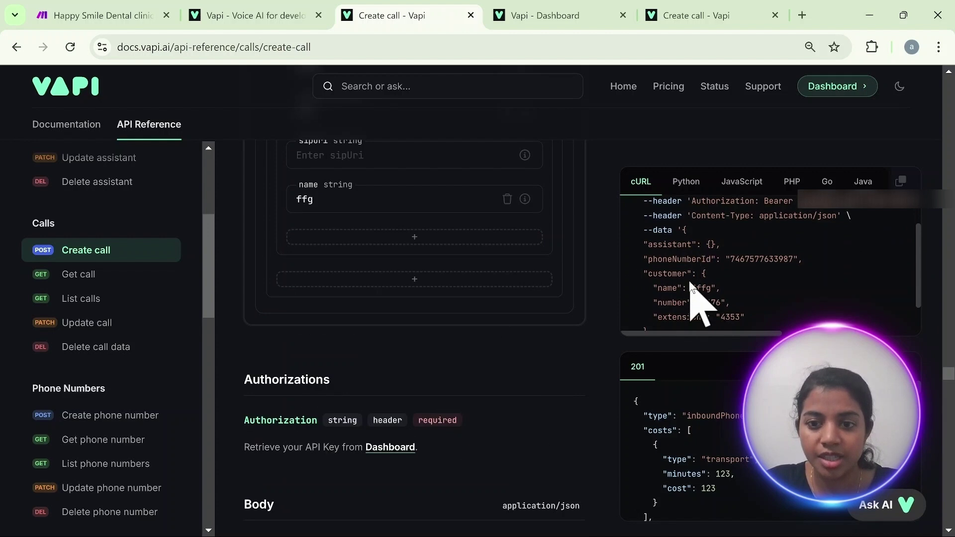
{"action": "scroll", "coordinate": [825, 276], "scroll_direction": "down", "scroll_amount": 2}
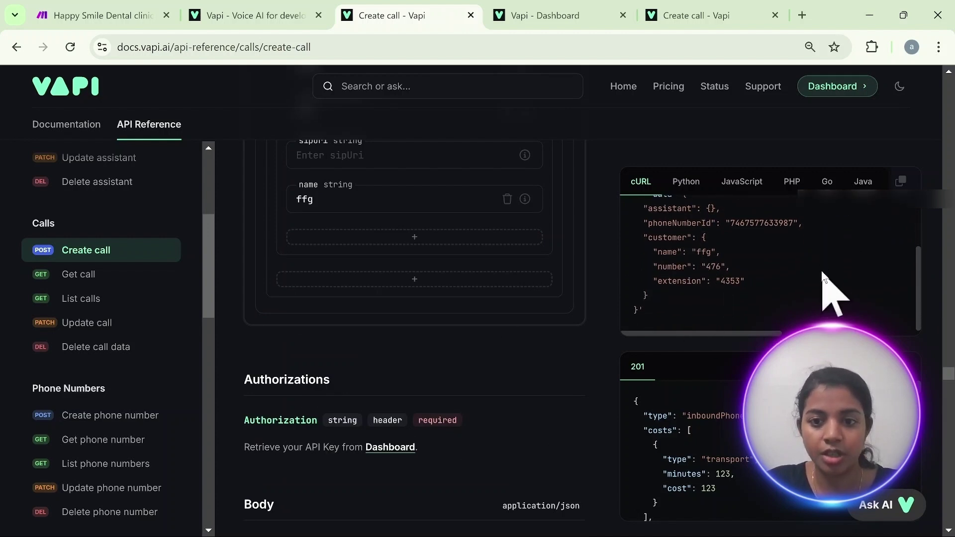
{"action": "scroll", "coordinate": [826, 276], "scroll_direction": "up", "scroll_amount": 6}
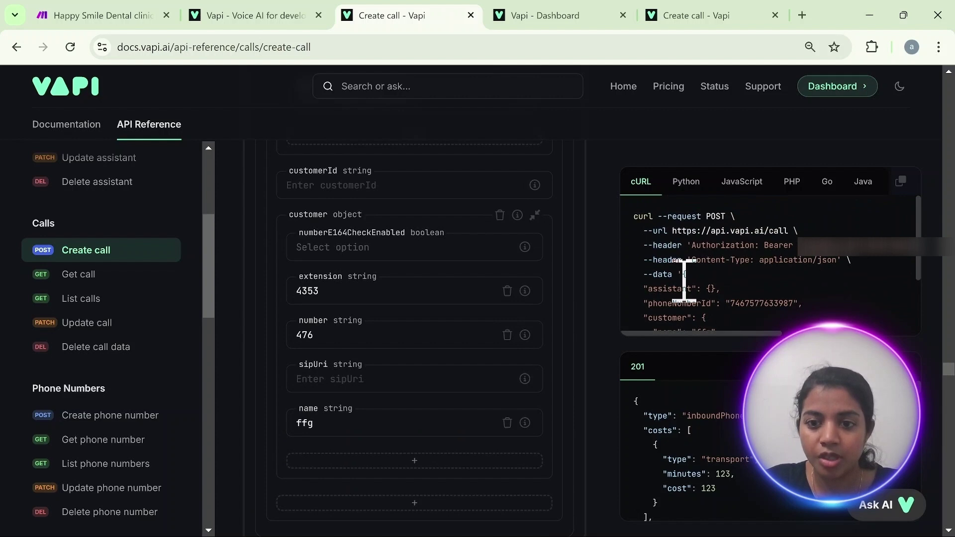
{"action": "left_click_drag", "start_coordinate": [684, 278], "coordinate": [696, 338]}
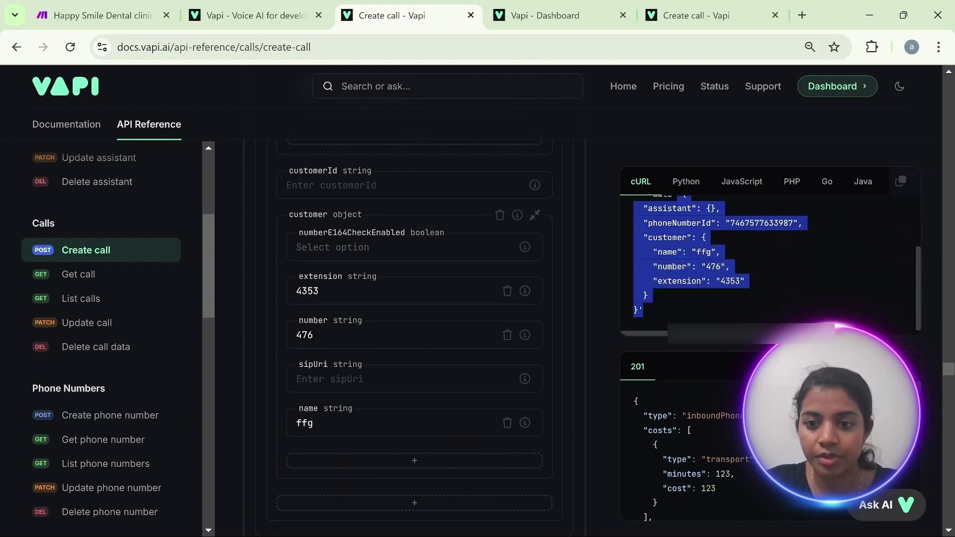
Switch to Make and compare the HTTP module's request content with the customer, phoneNumberId and assistant fields of the generated JSON.
{"action": "key", "text": "ctrl+1"}
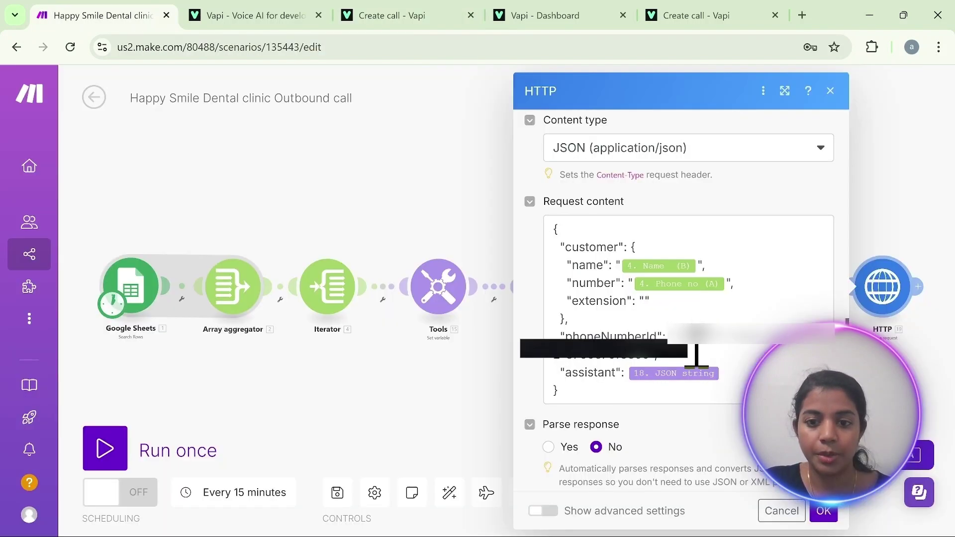
{"action": "left_click", "coordinate": [654, 260]}
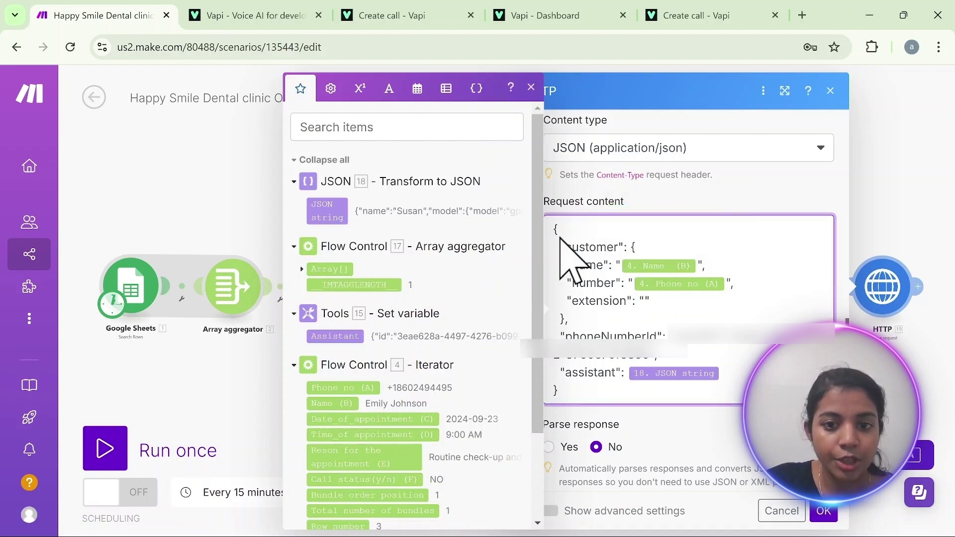
{"action": "scroll", "coordinate": [541, 295], "scroll_direction": "down", "scroll_amount": 1}
{"action": "scroll", "coordinate": [541, 294], "scroll_direction": "down", "scroll_amount": 2}
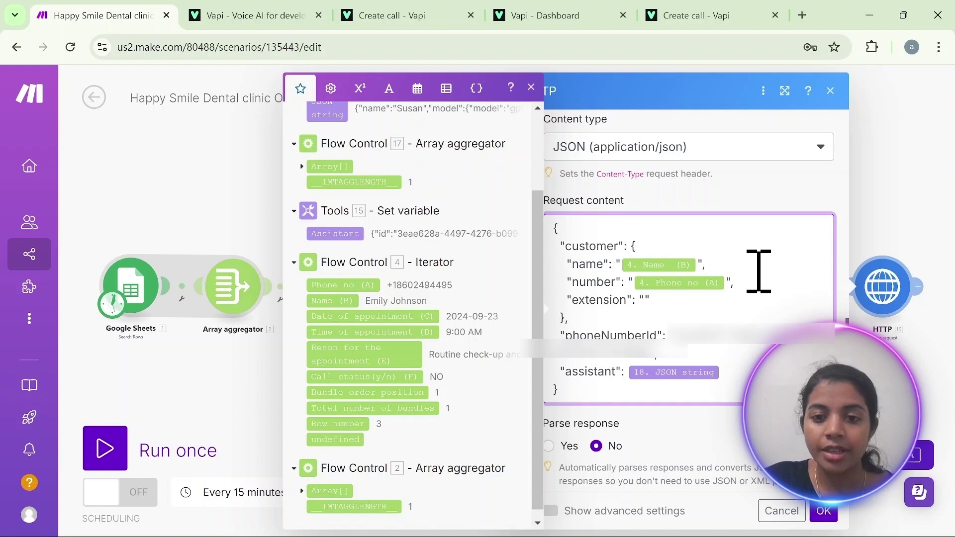
{"action": "scroll", "coordinate": [746, 279], "scroll_direction": "down", "scroll_amount": 1}
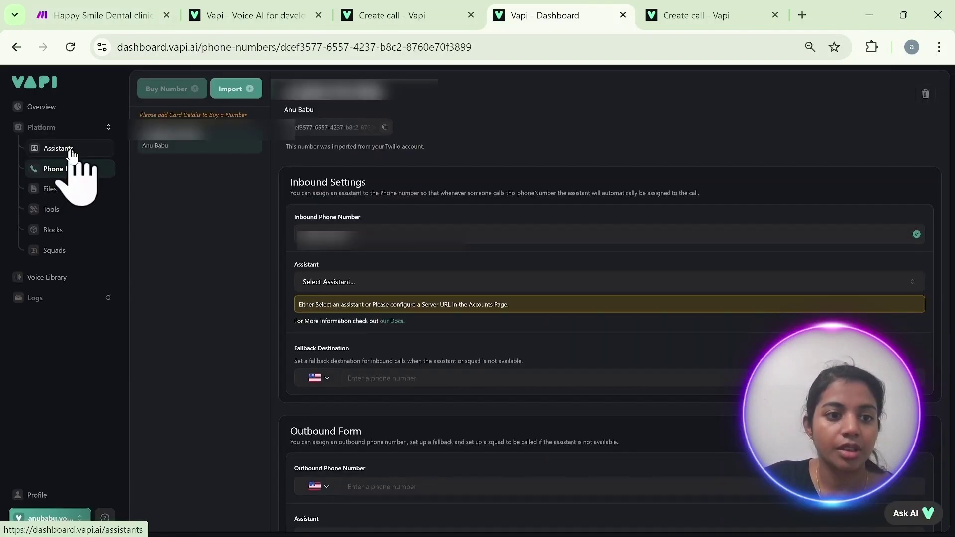
Switch to the phone numbers in the Vapi dashboard, view the Twilio import form and close it without importing.
{"action": "left_click", "coordinate": [72, 153]}
{"action": "left_click", "coordinate": [82, 172]}
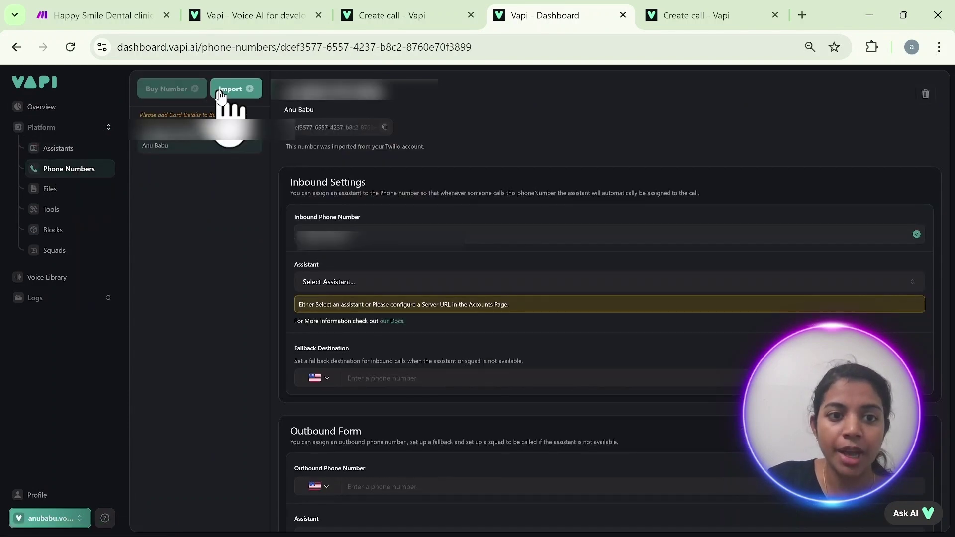
{"action": "left_click", "coordinate": [228, 94]}
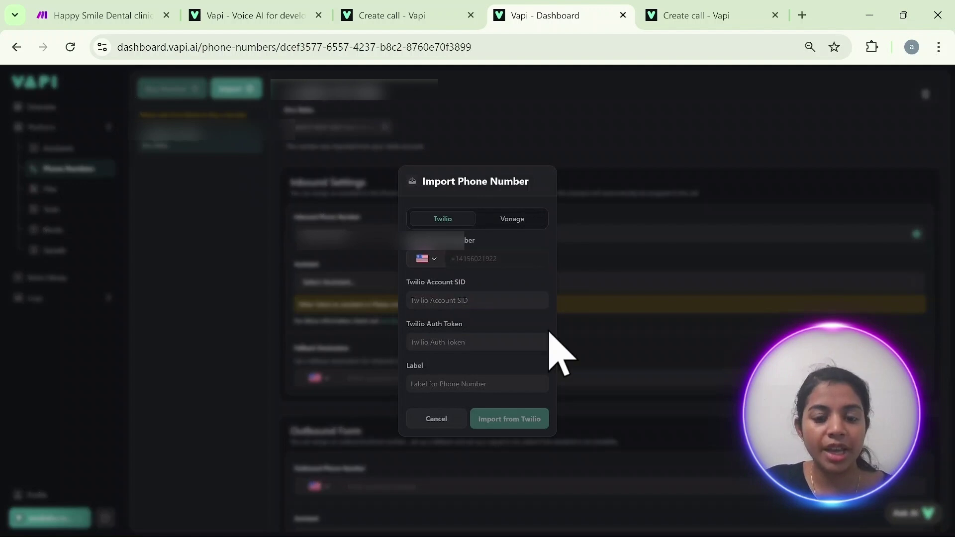
{"action": "left_click", "coordinate": [437, 419]}
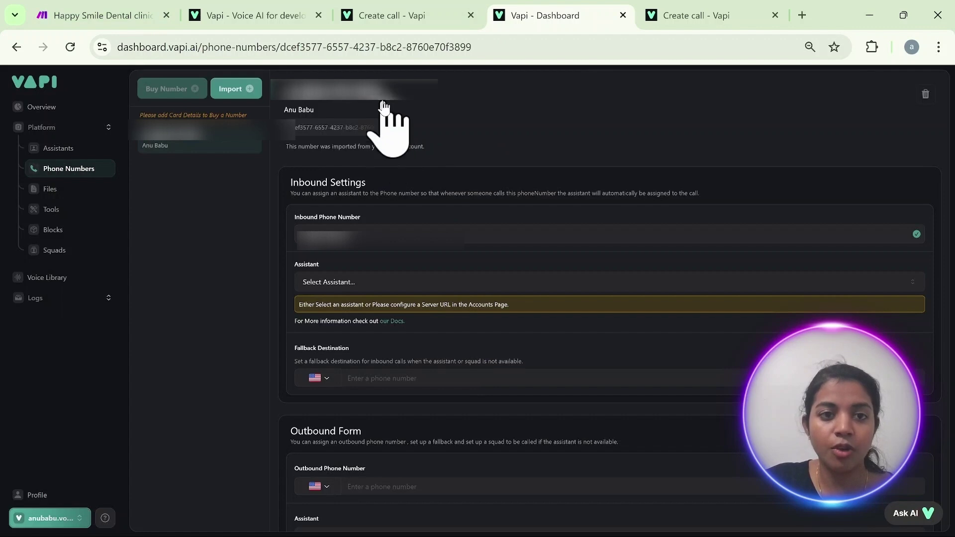
Return to Make, check the Transform to JSON string mapped to assistant in the request content, and accept the HTTP module settings.
{"action": "left_click", "coordinate": [121, 22]}
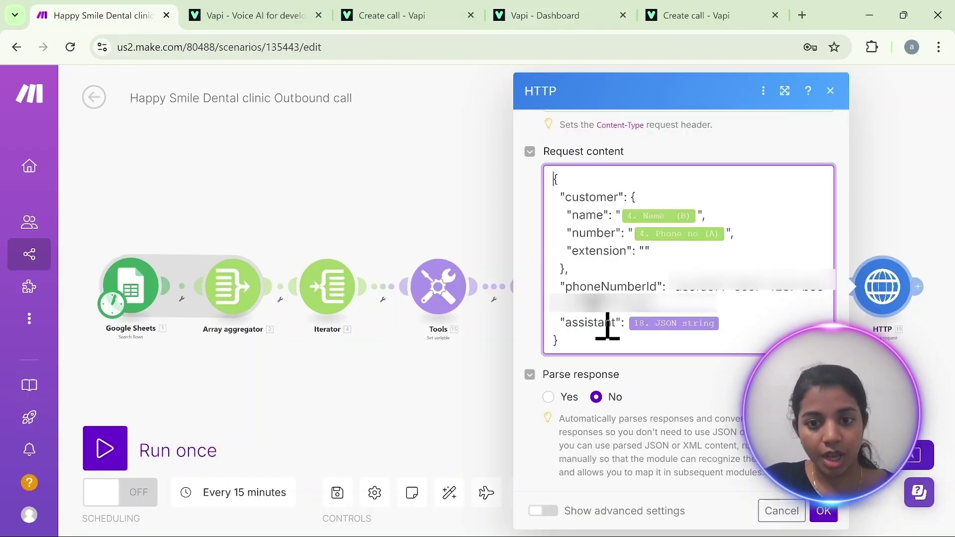
{"action": "left_click", "coordinate": [679, 319]}
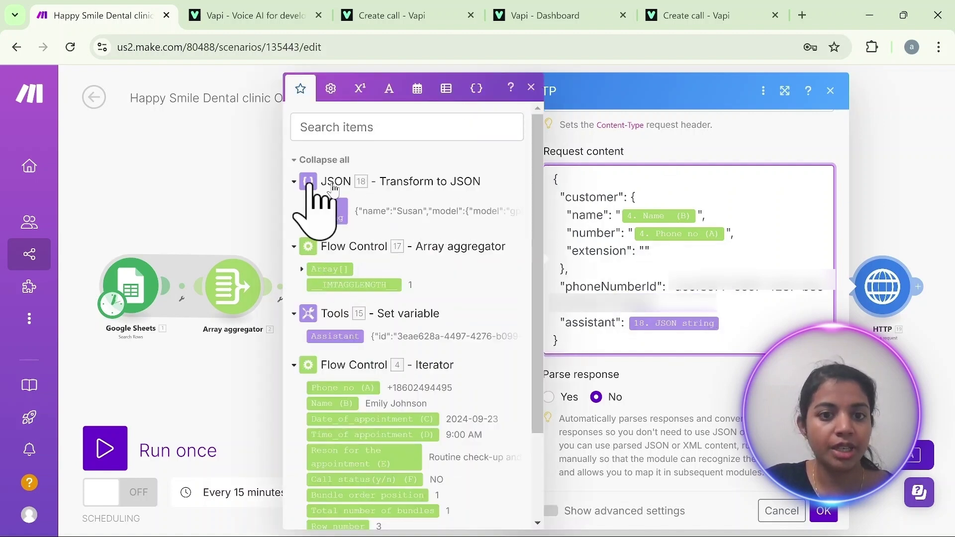
{"action": "left_click", "coordinate": [823, 512]}
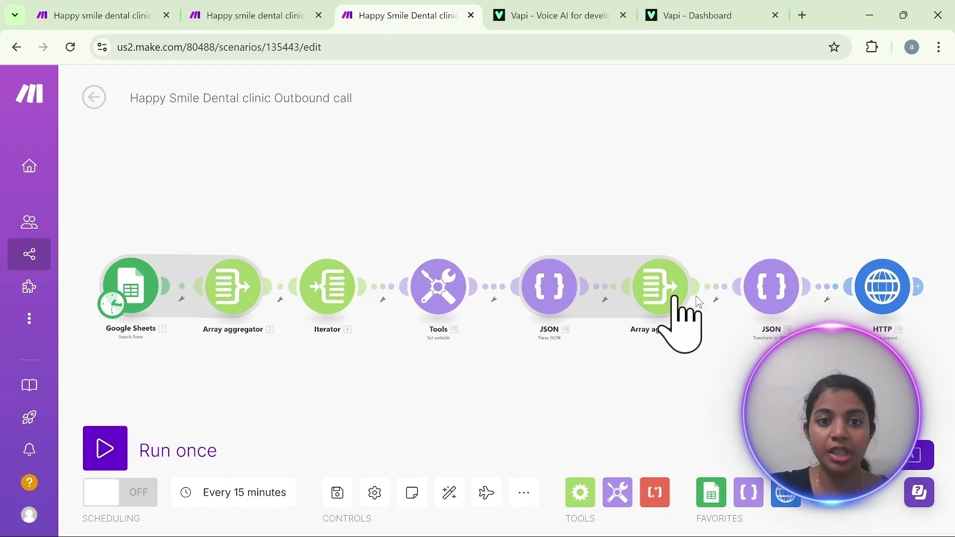
Switch to the Happy smile dental clinic Status confirmed scenario and add a Webhooks Custom webhook module above the existing modules.
{"action": "left_click", "coordinate": [103, 9]}
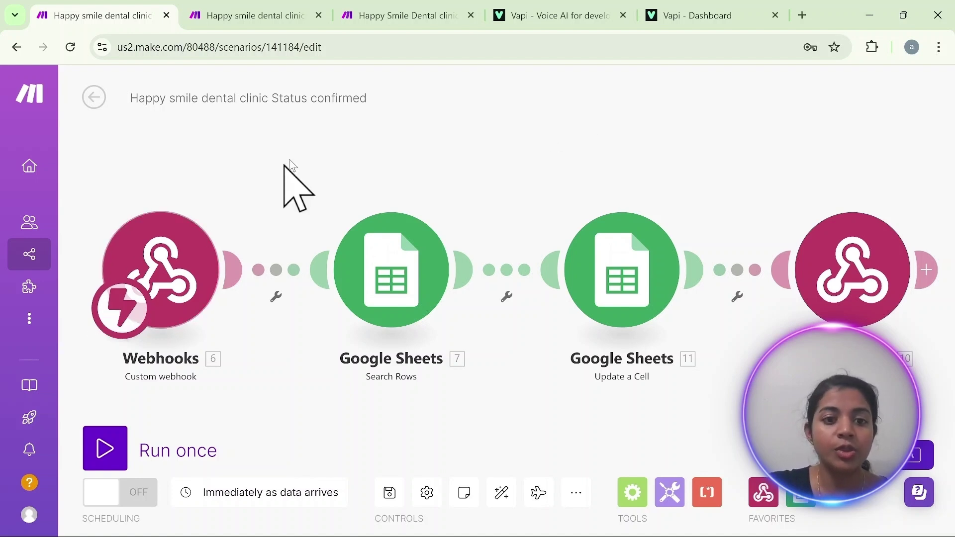
{"action": "right_click", "coordinate": [298, 149]}
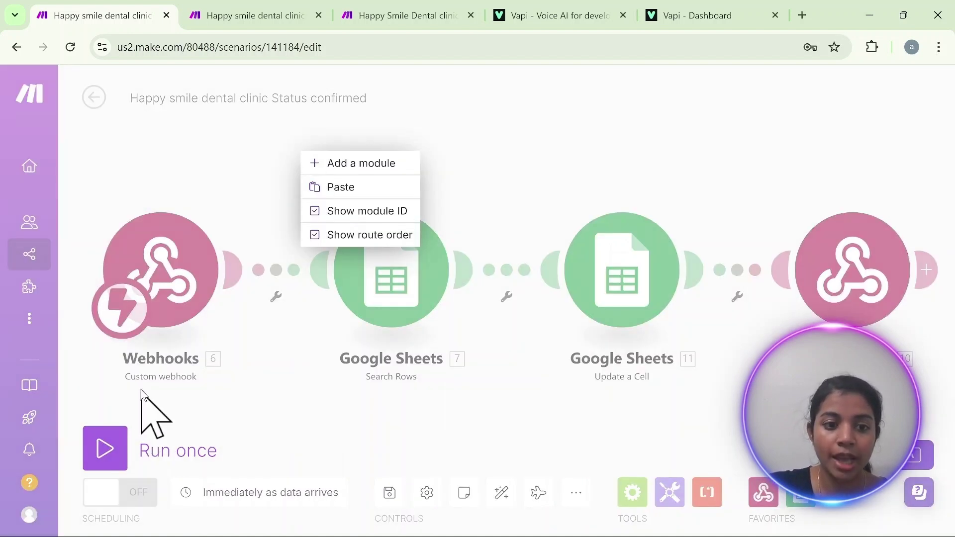
{"action": "left_click", "coordinate": [383, 163]}
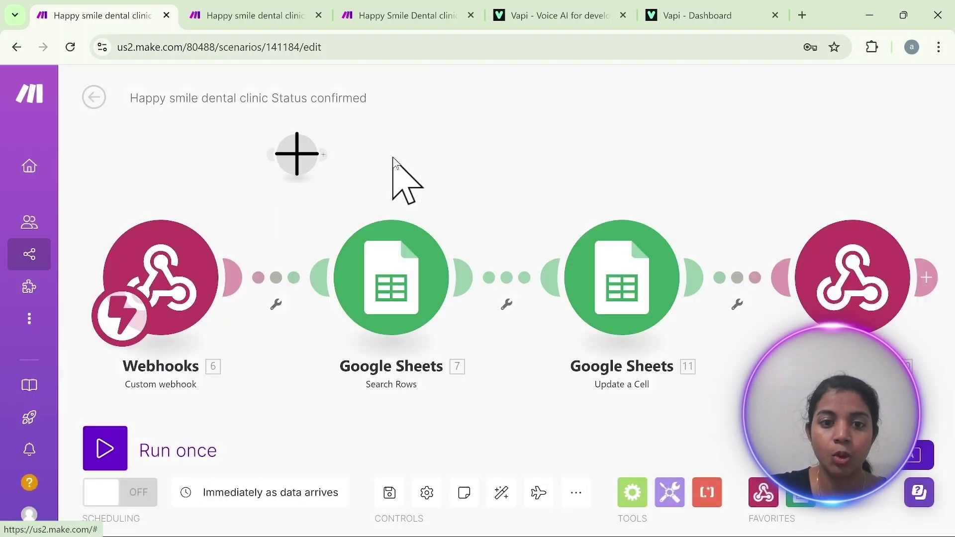
{"action": "left_click", "coordinate": [291, 167]}
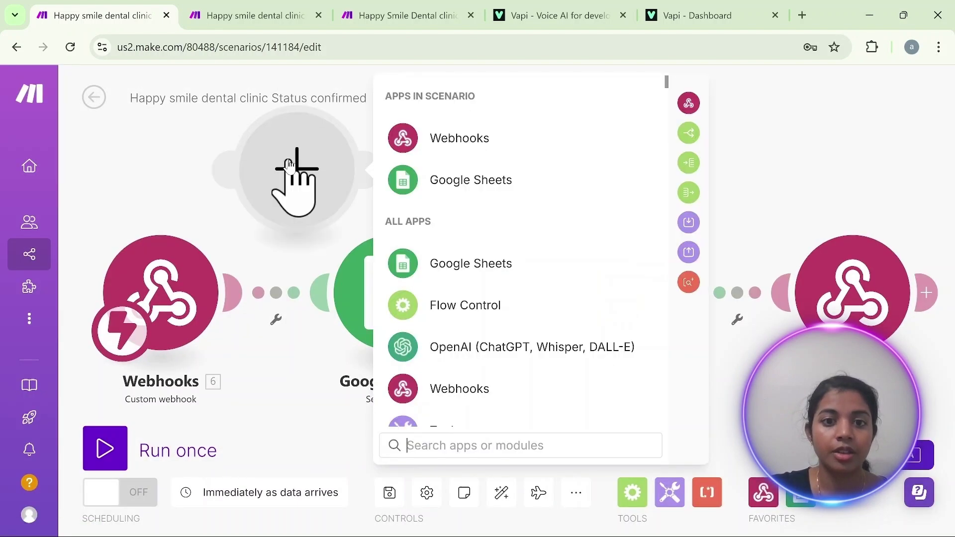
{"action": "left_click", "coordinate": [446, 149]}
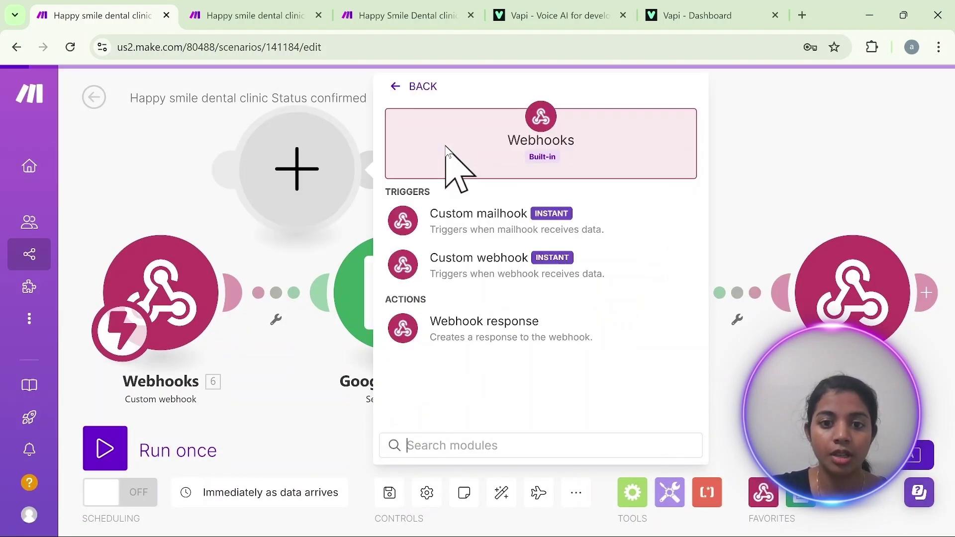
{"action": "left_click", "coordinate": [511, 271]}
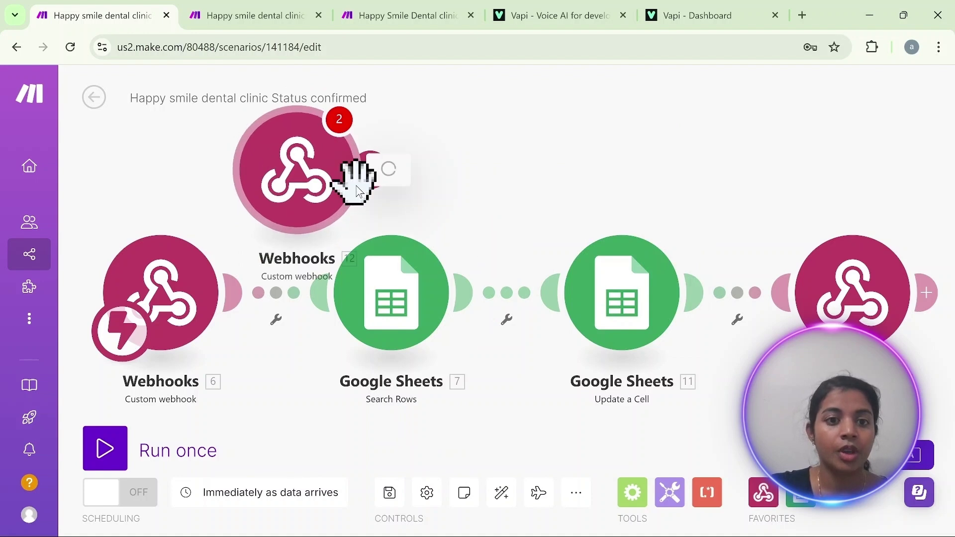
Create a webhook named My gateway-webhook webhook for the new module and copy its address to the clipboard.
{"action": "left_click", "coordinate": [671, 169]}
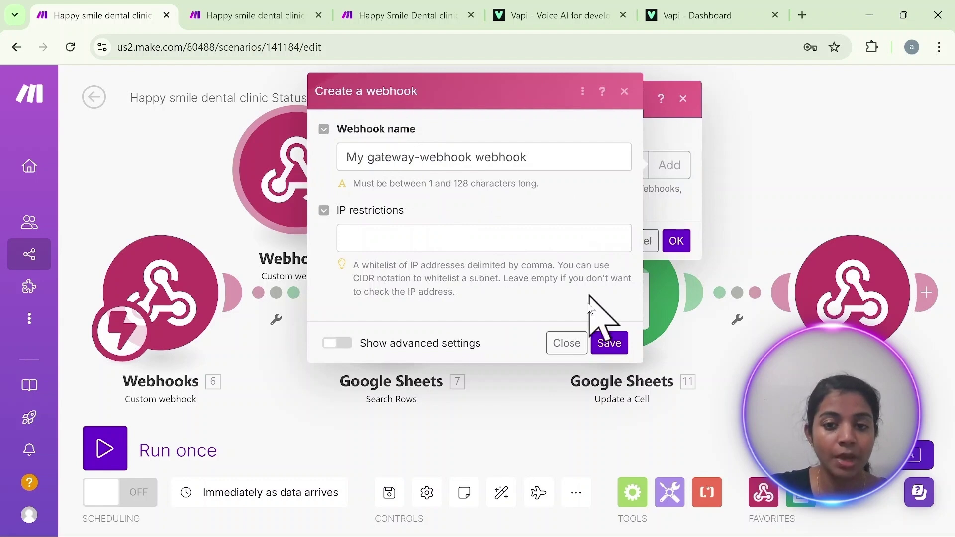
{"action": "left_click", "coordinate": [609, 343]}
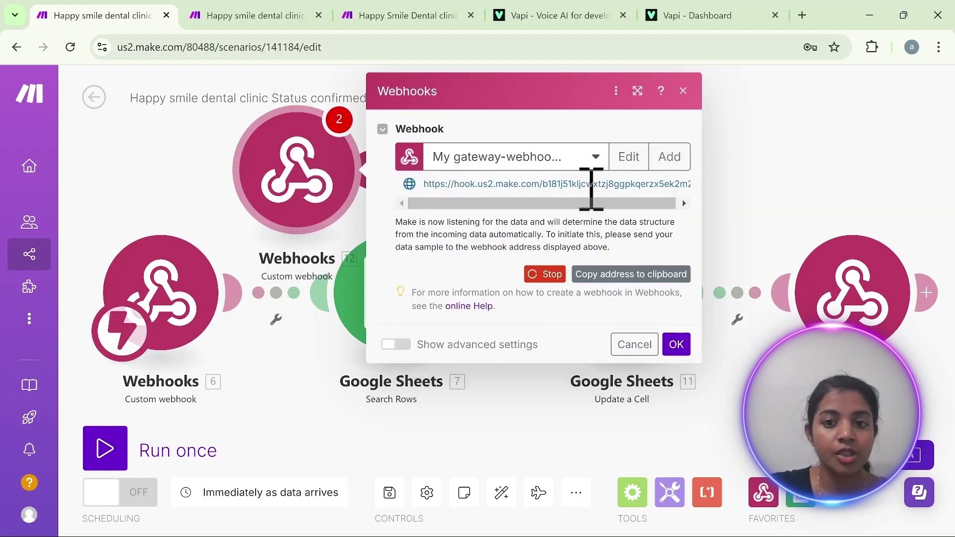
{"action": "left_click", "coordinate": [626, 278]}
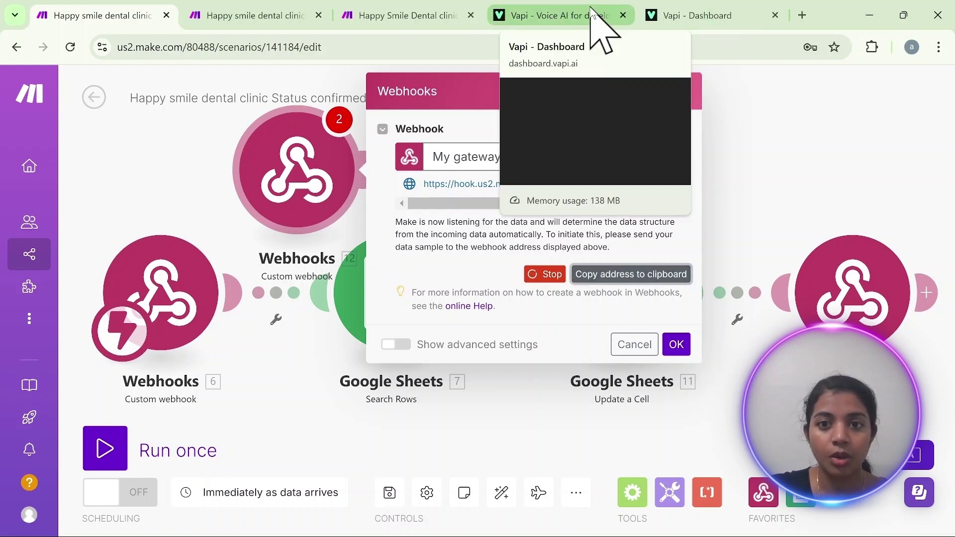
Switch to the Vapi tools and expand the Get_confirmed tool's integration settings to view its server URL.
{"action": "left_click", "coordinate": [603, 17]}
{"action": "left_click", "coordinate": [677, 20]}
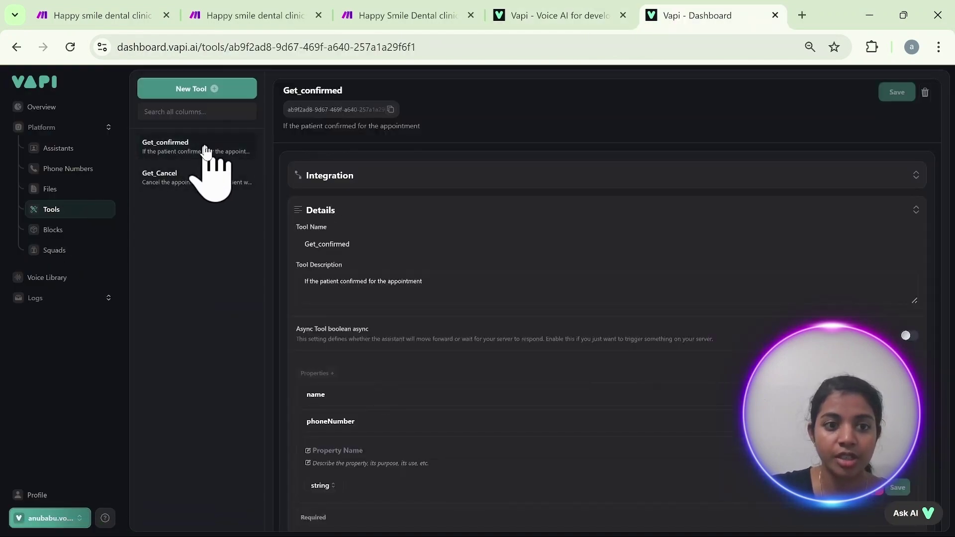
{"action": "left_click", "coordinate": [130, 11]}
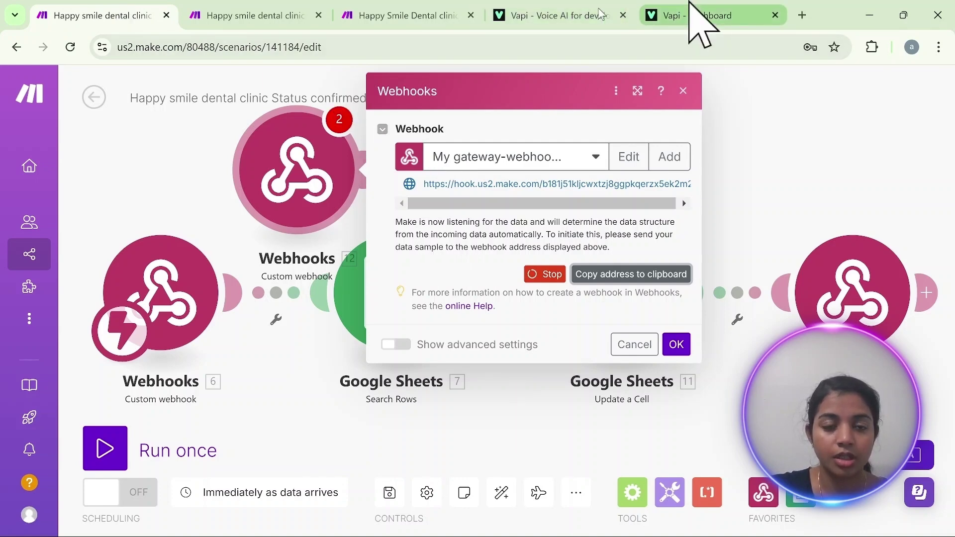
{"action": "left_click", "coordinate": [694, 15]}
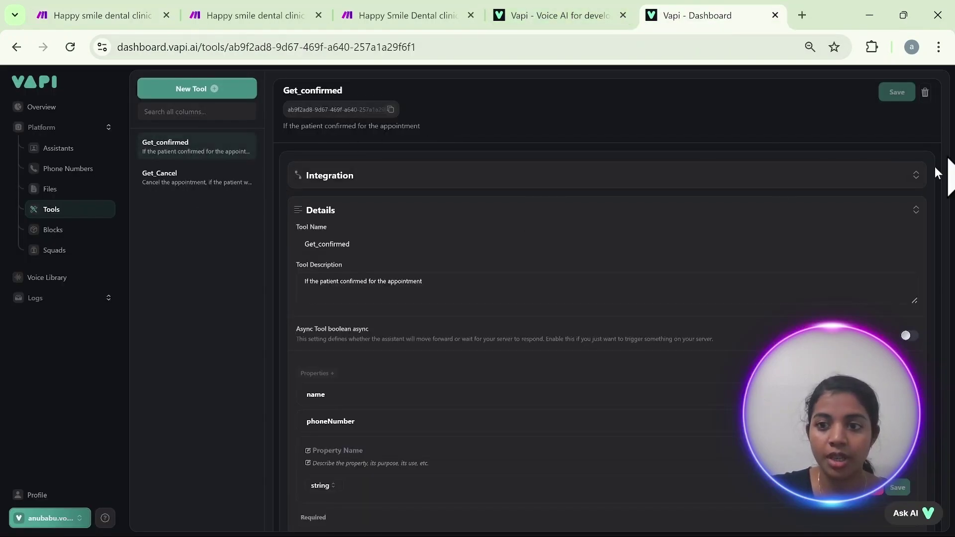
{"action": "left_click", "coordinate": [916, 175]}
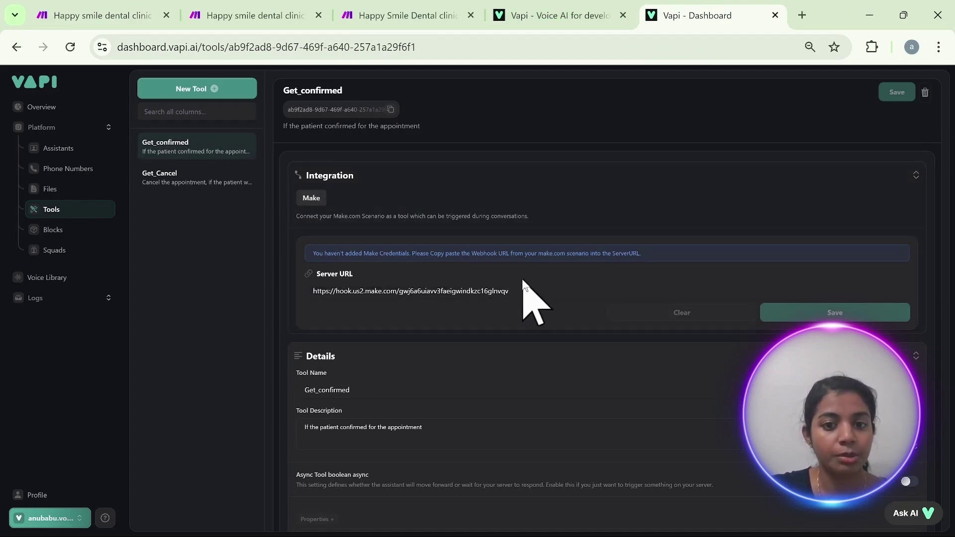
View the Get_Cancel tool in Vapi and the webhook settings of the status cancelled scenario in Make that it corresponds to.
{"action": "left_click", "coordinate": [187, 179]}
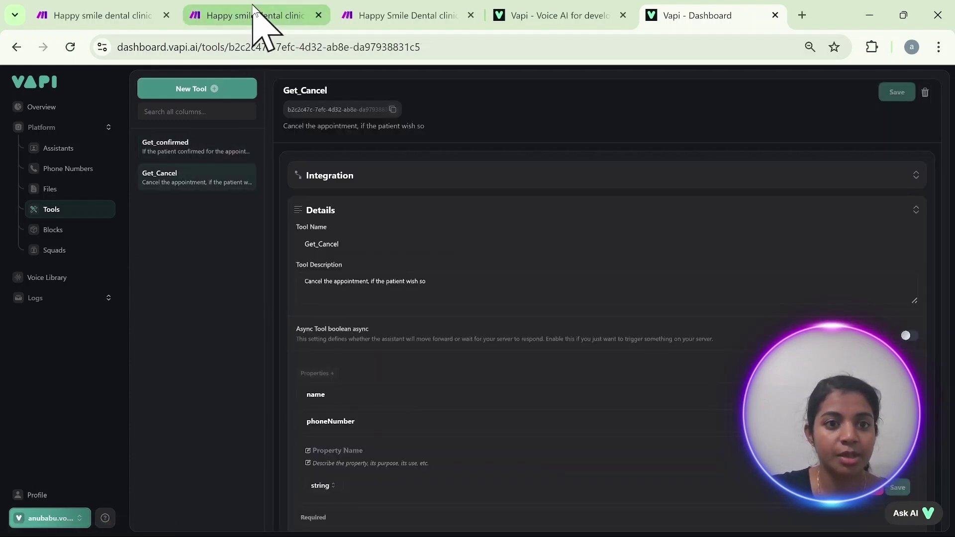
{"action": "left_click", "coordinate": [256, 16]}
{"action": "left_click", "coordinate": [138, 273]}
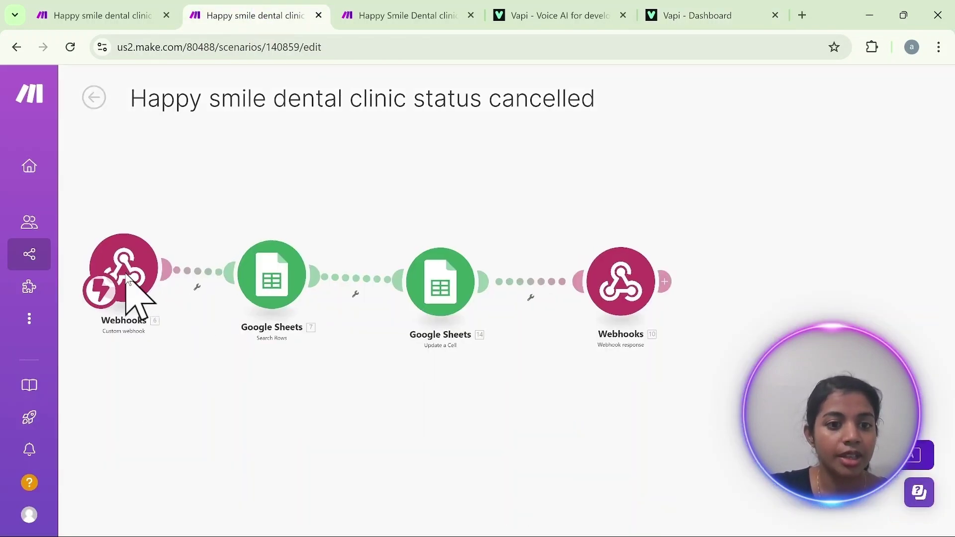
{"action": "left_click", "coordinate": [204, 266]}
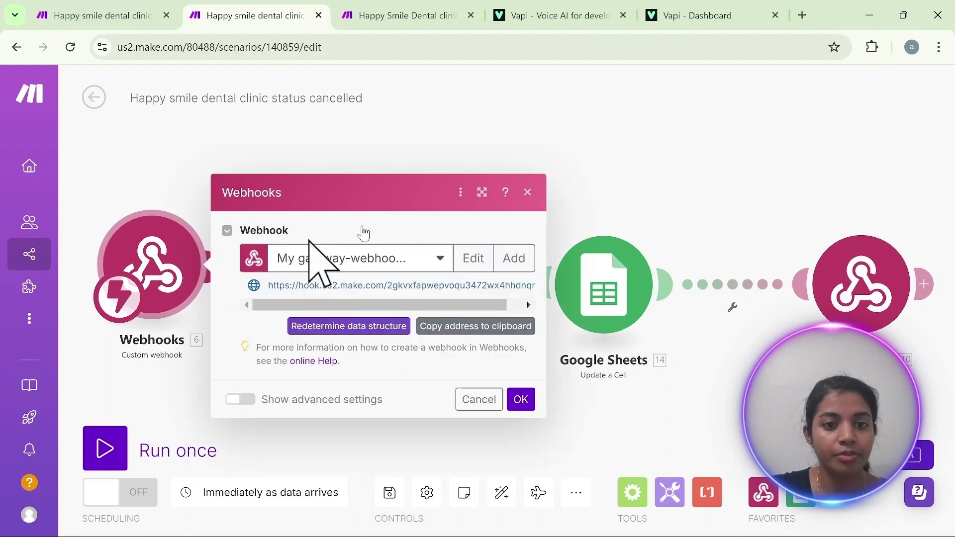
{"action": "left_click", "coordinate": [494, 298]}
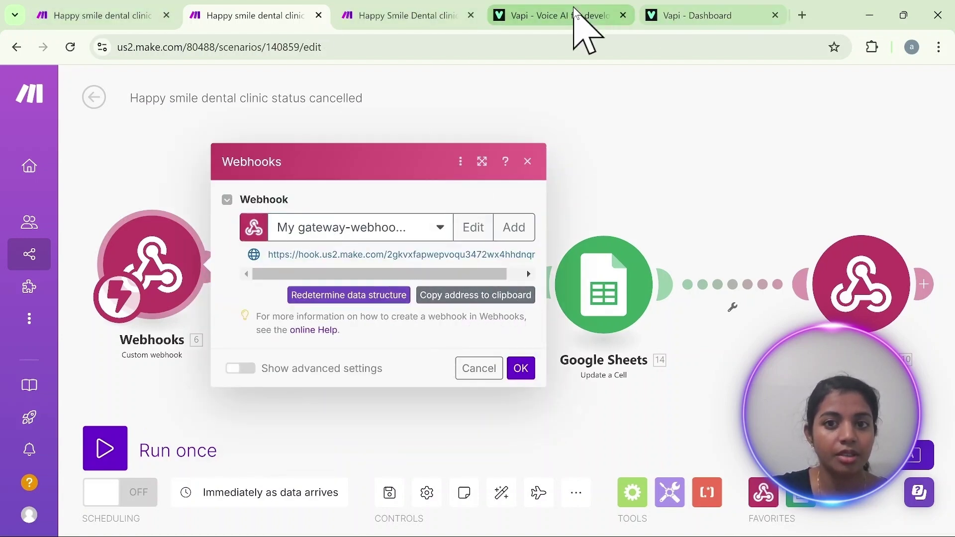
{"action": "left_click", "coordinate": [674, 14]}
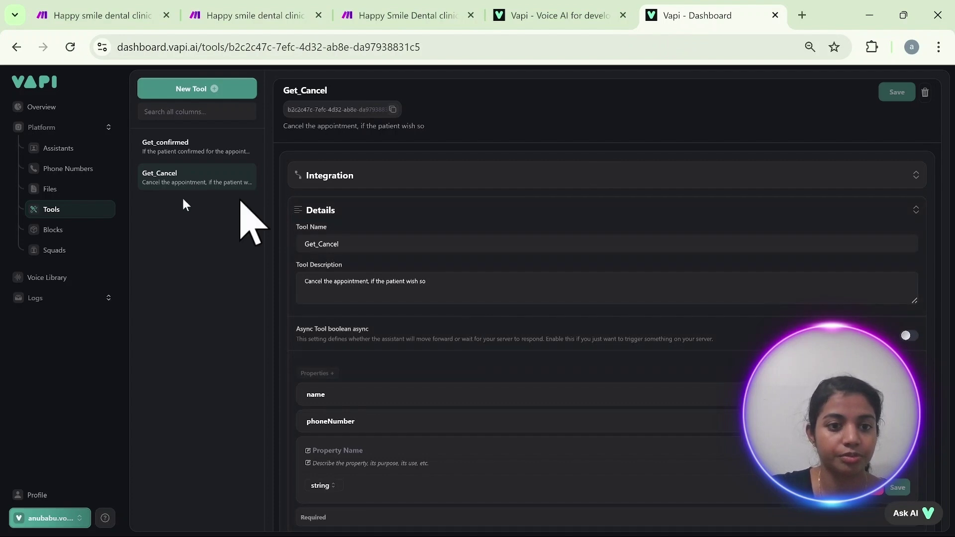
{"action": "left_click", "coordinate": [426, 181]}
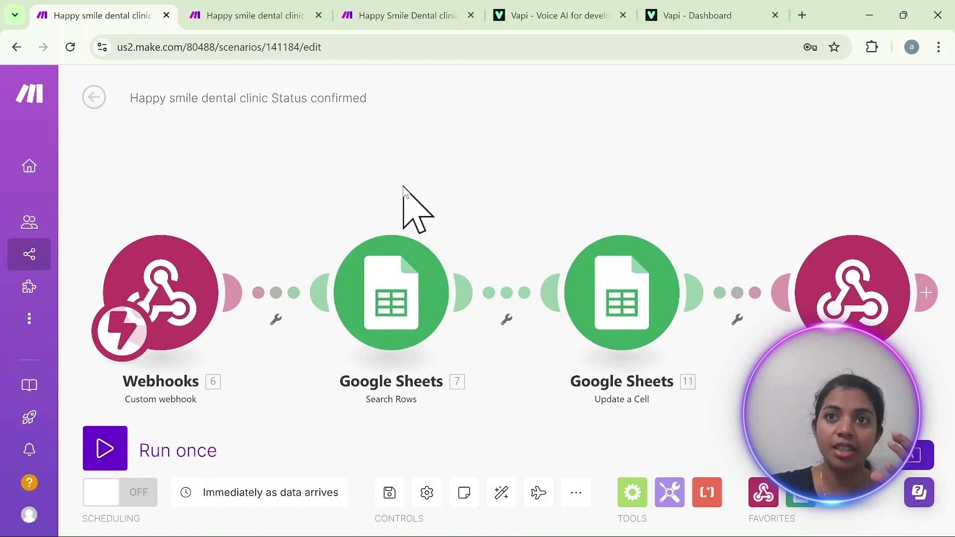
In the Status confirmed scenario's Search Rows module, set the Phone no (A) filter operator to Equal to and accept the settings.
{"action": "left_click", "coordinate": [396, 293]}
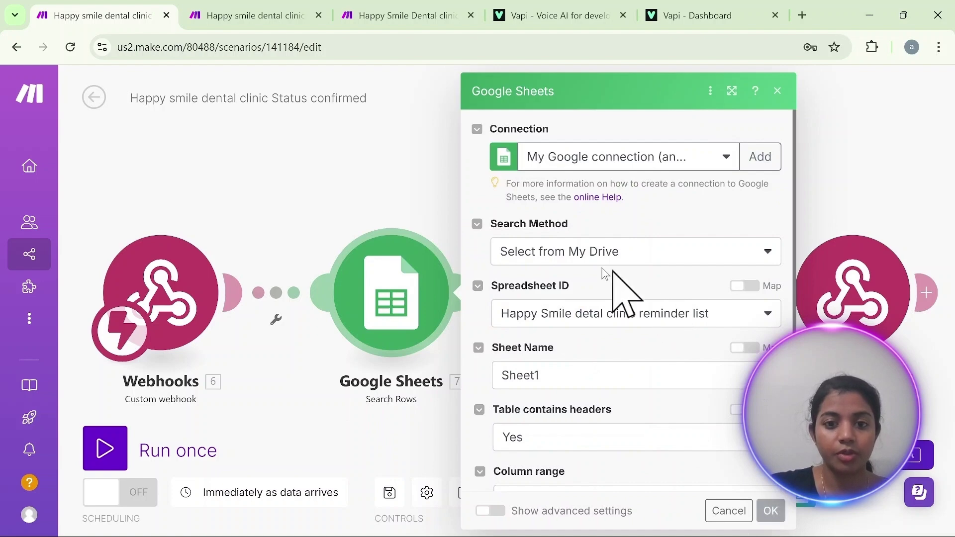
{"action": "scroll", "coordinate": [639, 348], "scroll_direction": "down", "scroll_amount": 2}
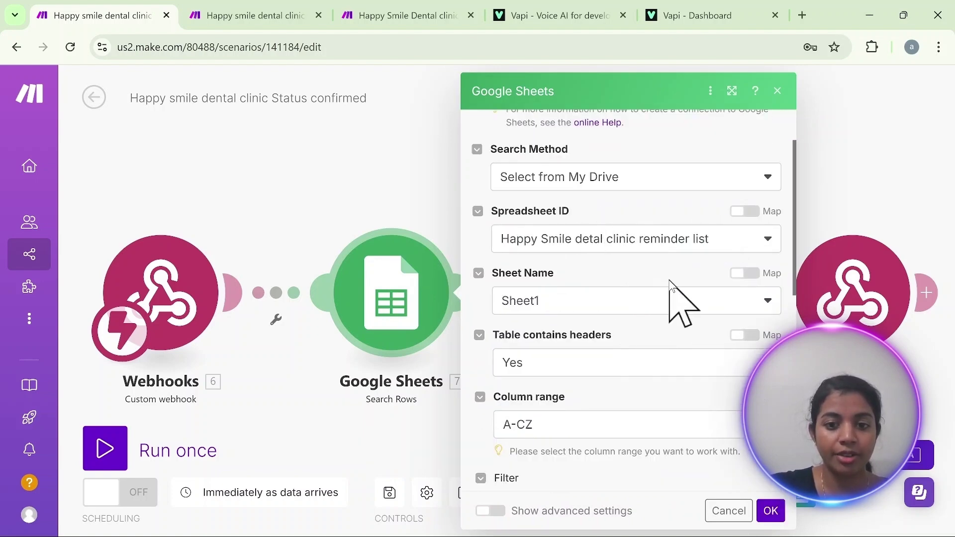
{"action": "scroll", "coordinate": [673, 296], "scroll_direction": "down", "scroll_amount": 6}
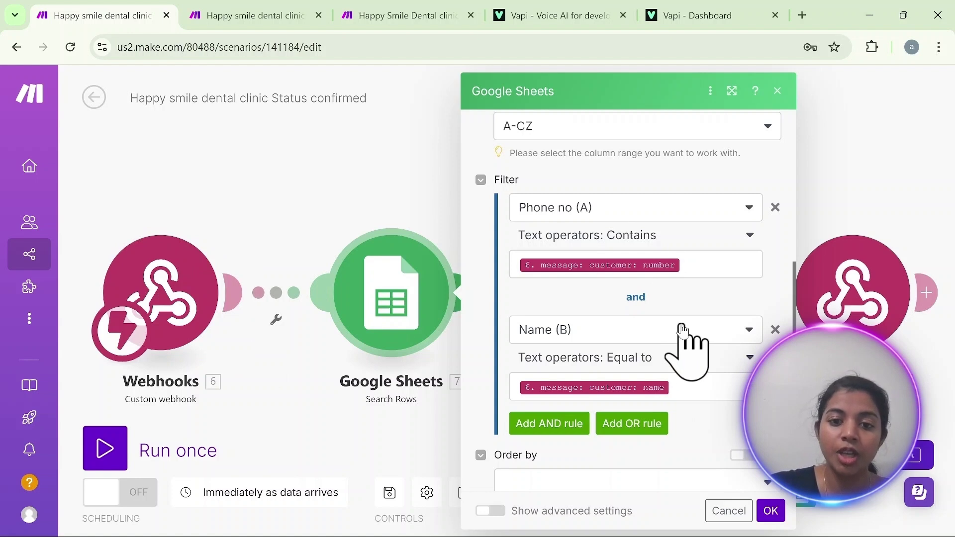
{"action": "left_click", "coordinate": [638, 234]}
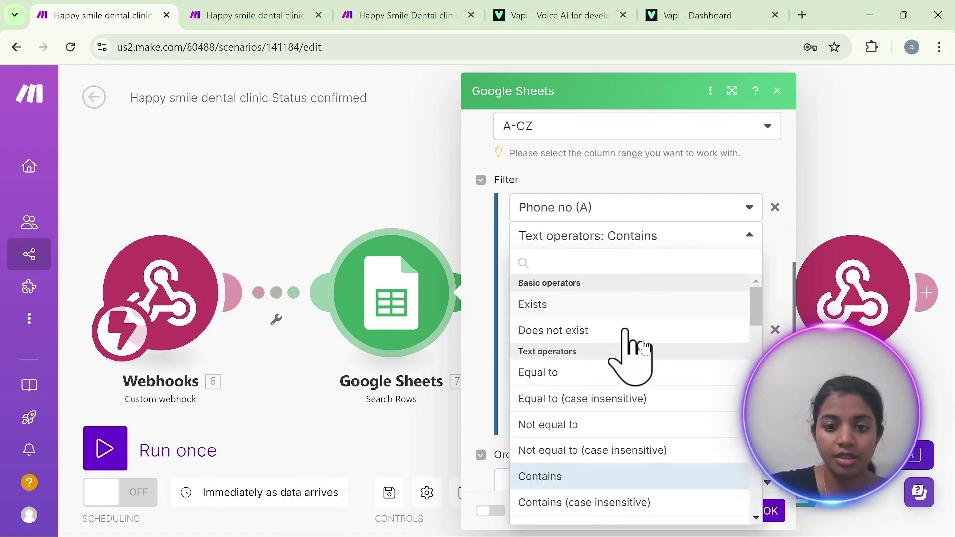
{"action": "left_click", "coordinate": [617, 377]}
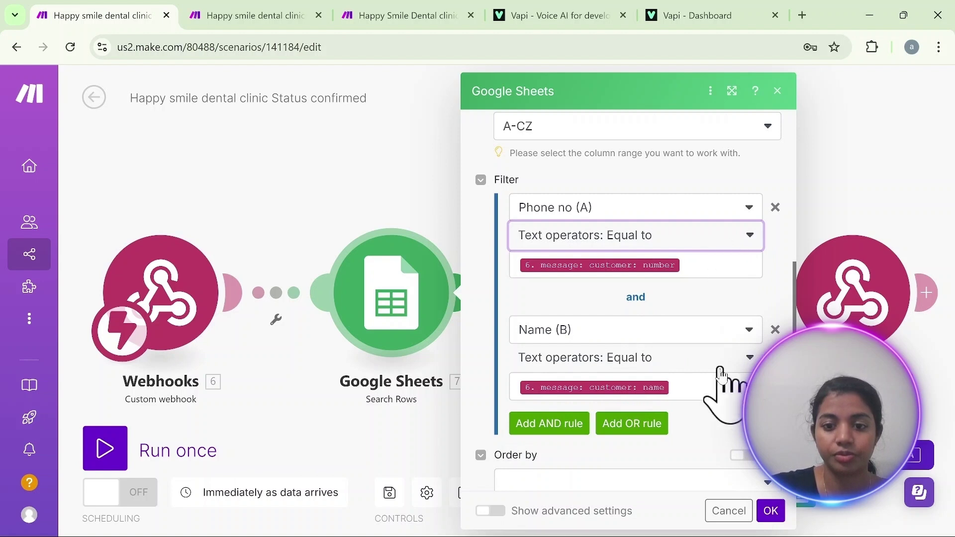
{"action": "left_click", "coordinate": [770, 511]}
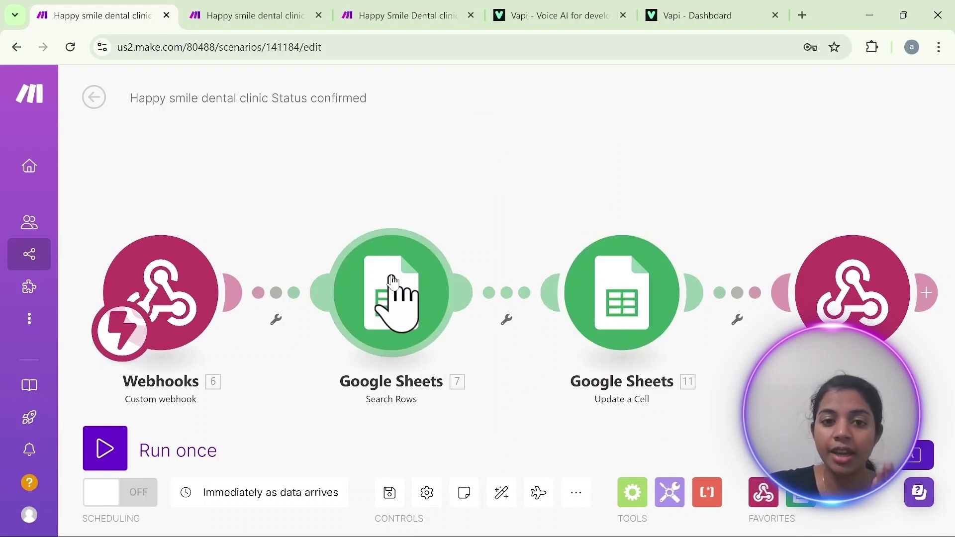
Examine the Update a Cell module's cell mapping and value, plus the webhook response's status and body, accepting both modules' settings.
{"action": "left_click", "coordinate": [638, 304]}
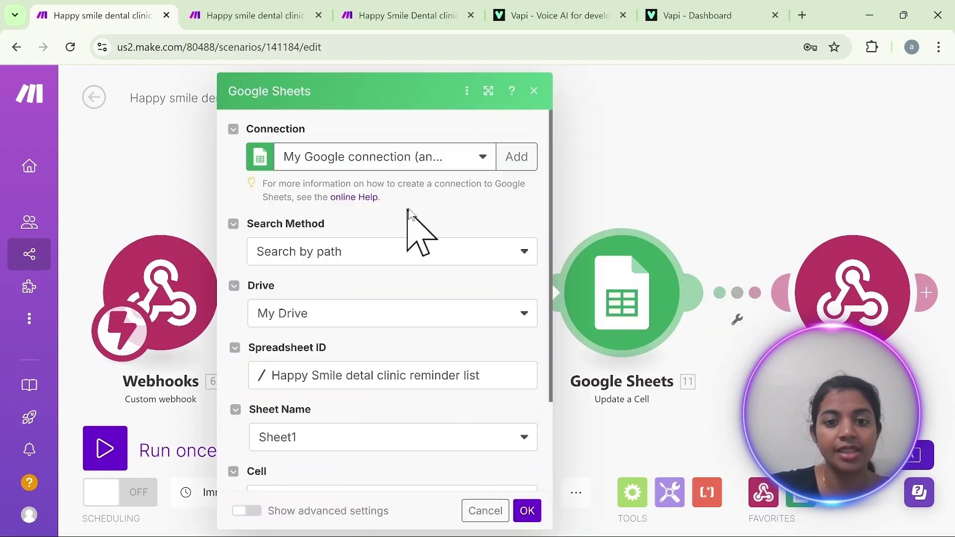
{"action": "scroll", "coordinate": [536, 323], "scroll_direction": "down", "scroll_amount": 3}
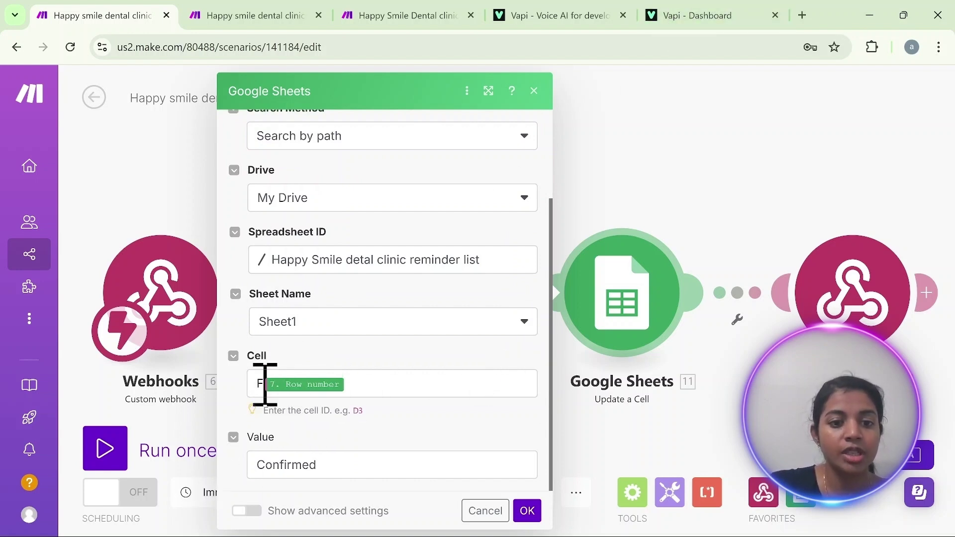
{"action": "left_click", "coordinate": [299, 384]}
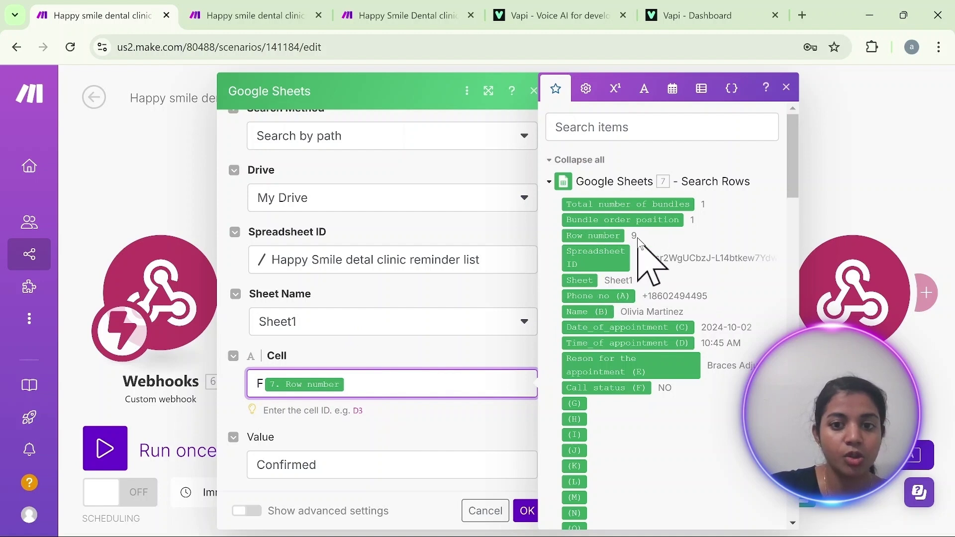
{"action": "left_click", "coordinate": [405, 432]}
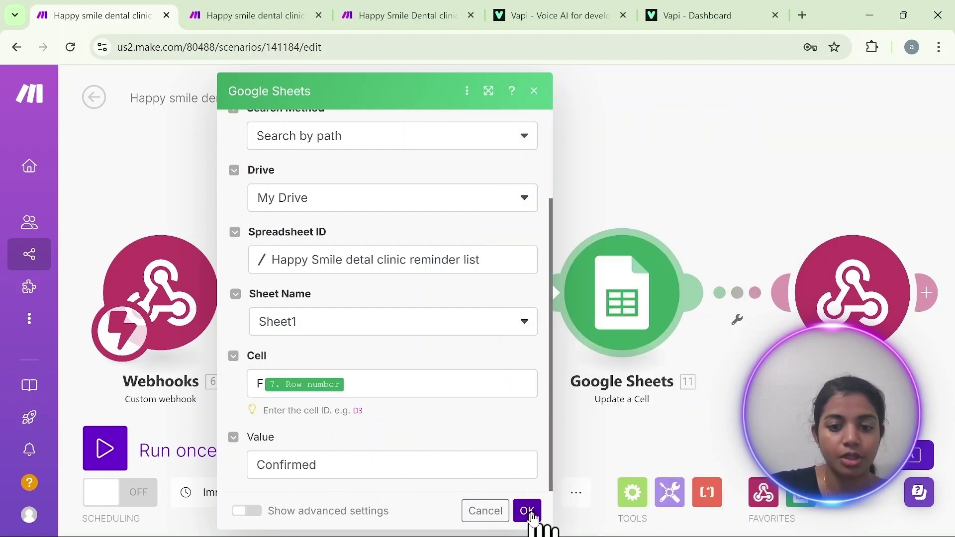
{"action": "left_click", "coordinate": [529, 511]}
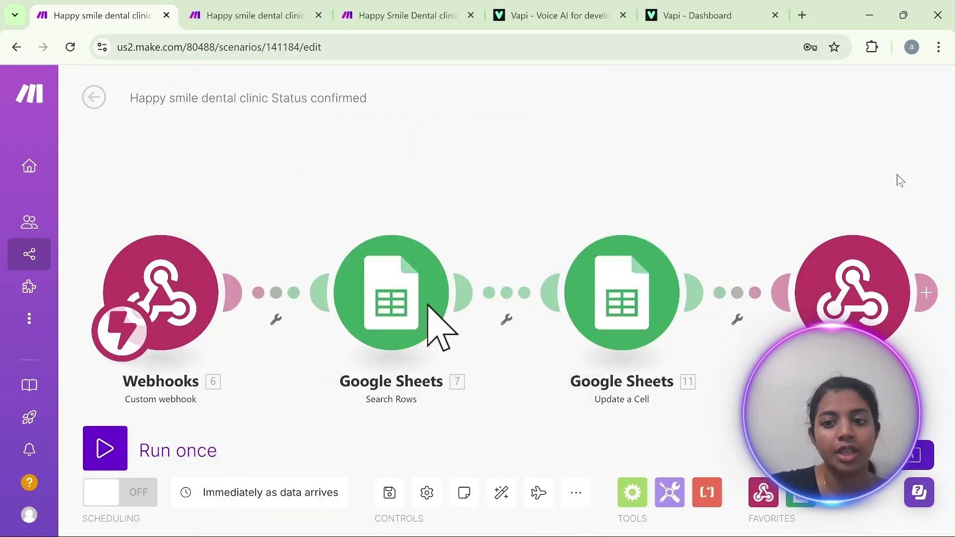
{"action": "left_click", "coordinate": [868, 283]}
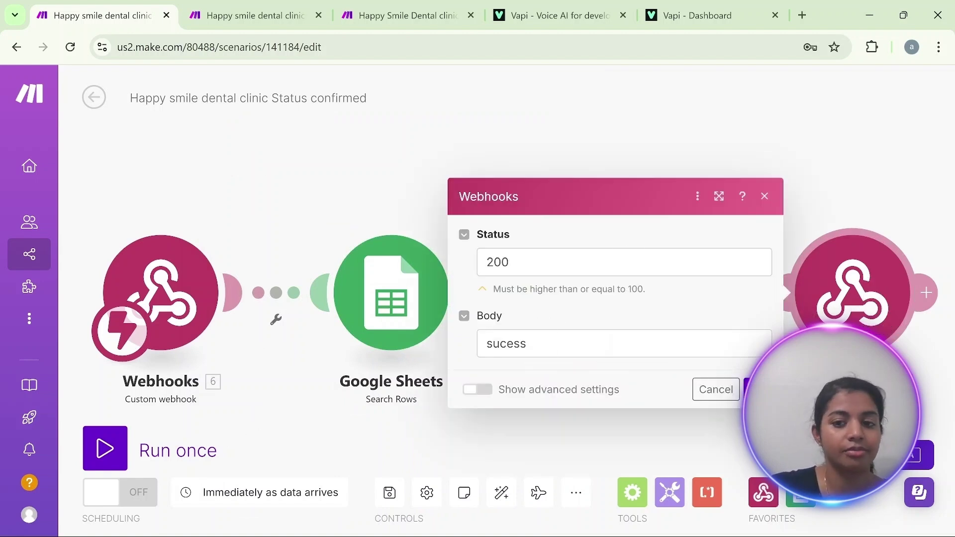
{"action": "left_click", "coordinate": [758, 389]}
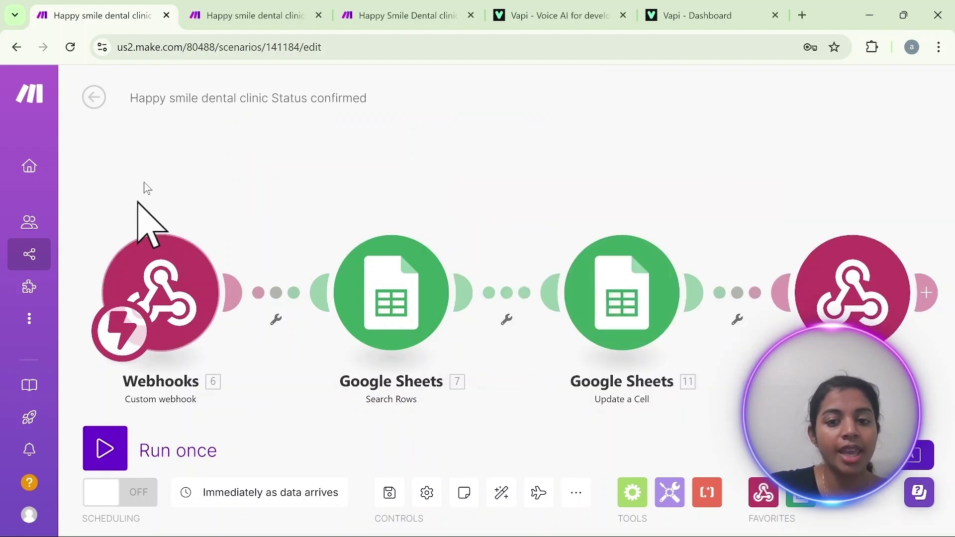
Switch to the status cancelled scenario, close its webhook settings, and check the cell and value in its Update a Cell module.
{"action": "left_click", "coordinate": [221, 20]}
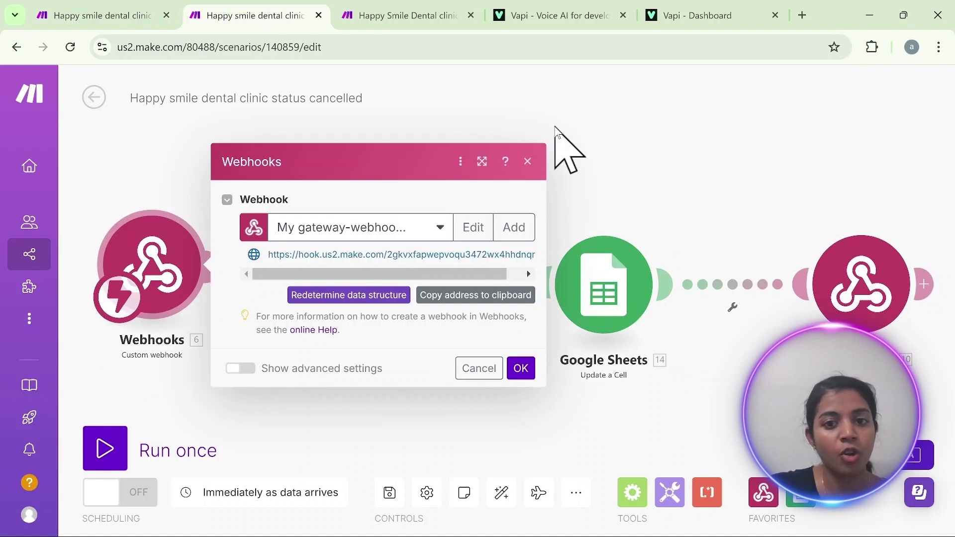
{"action": "left_click", "coordinate": [528, 163]}
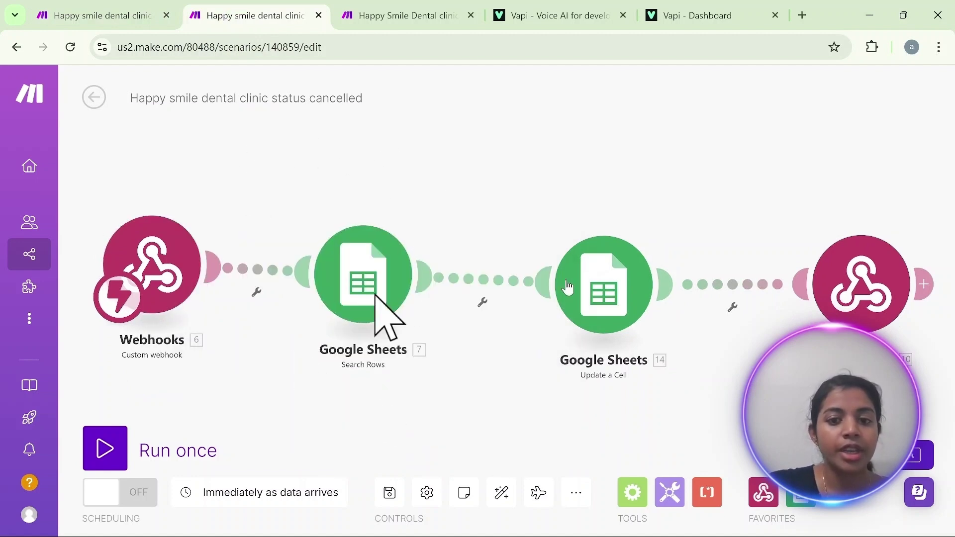
{"action": "left_click", "coordinate": [600, 298]}
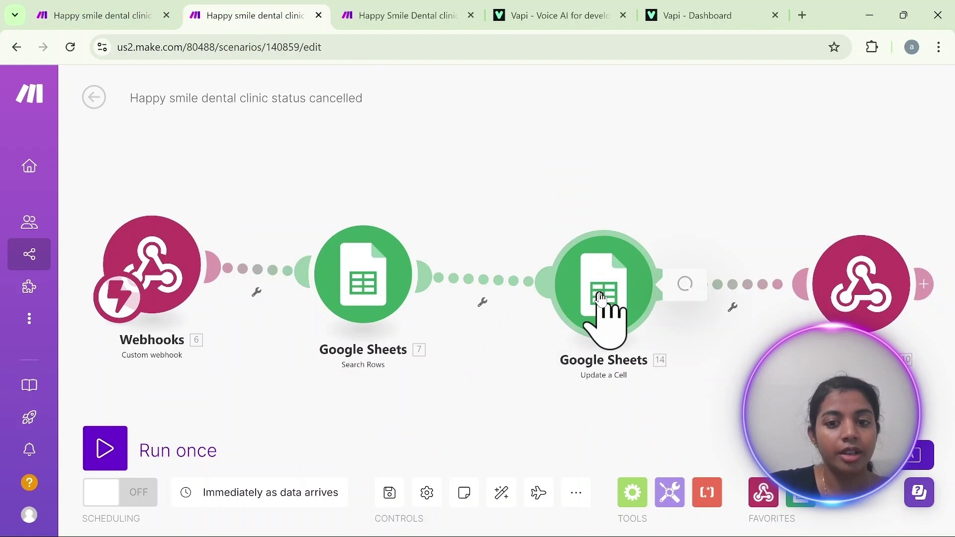
{"action": "scroll", "coordinate": [731, 296], "scroll_direction": "down", "scroll_amount": 2}
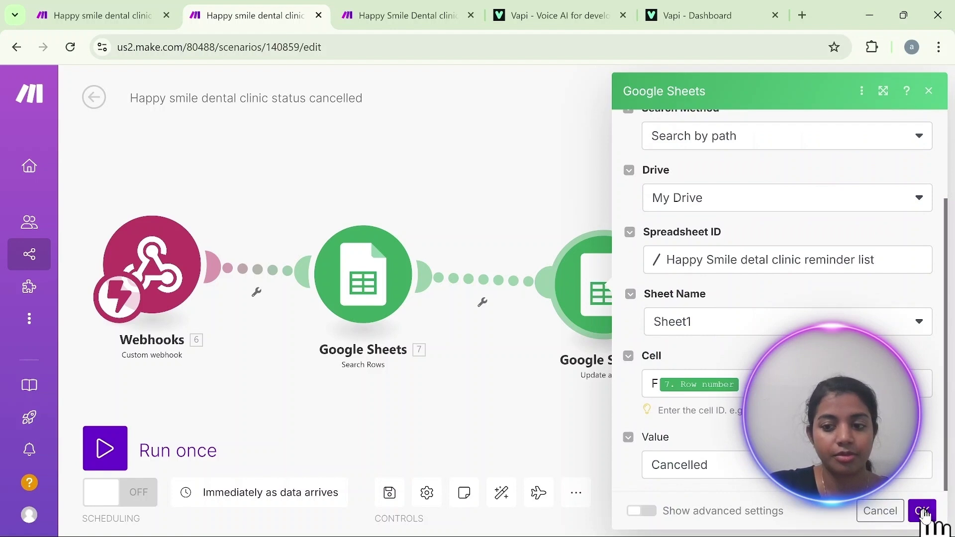
{"action": "left_click", "coordinate": [921, 510]}
Switch to the Happy Smile detal clinic reminder list in Google Sheets and examine the row 7 appointment through to its call status.
{"action": "mouse_move", "coordinate": [110, 235]}
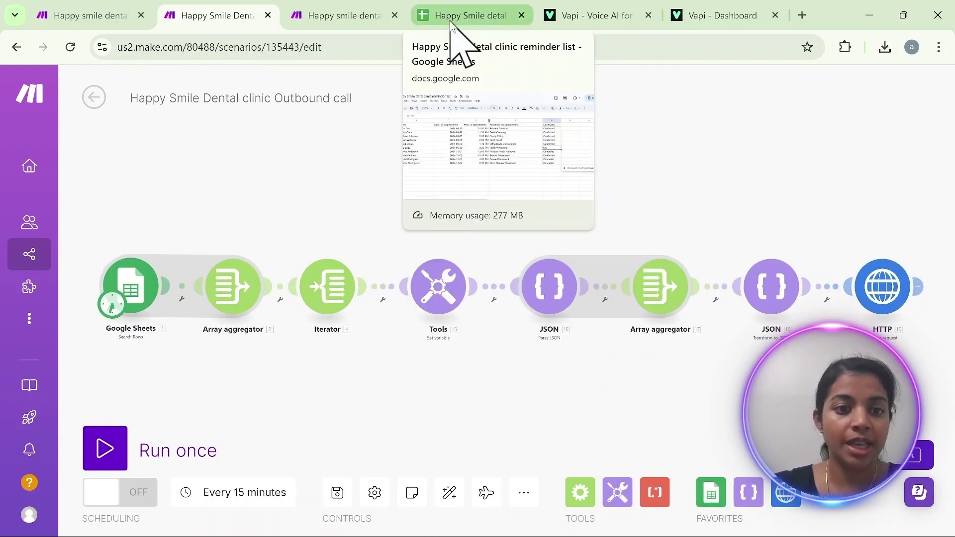
{"action": "left_click", "coordinate": [453, 15]}
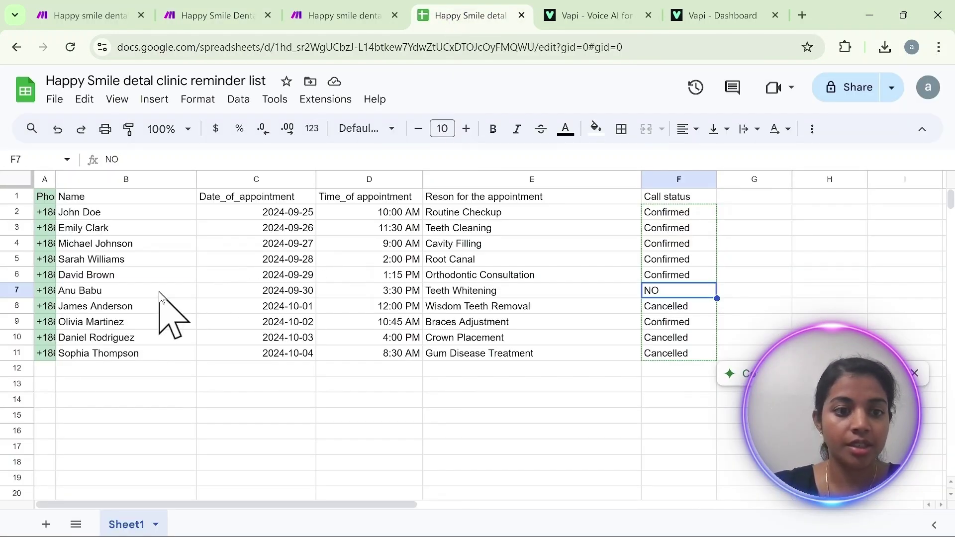
{"action": "left_click", "coordinate": [174, 291]}
{"action": "key", "text": "Right"}
{"action": "key", "text": "Right"}
{"action": "key", "text": "Right"}
{"action": "key", "text": "Right"}
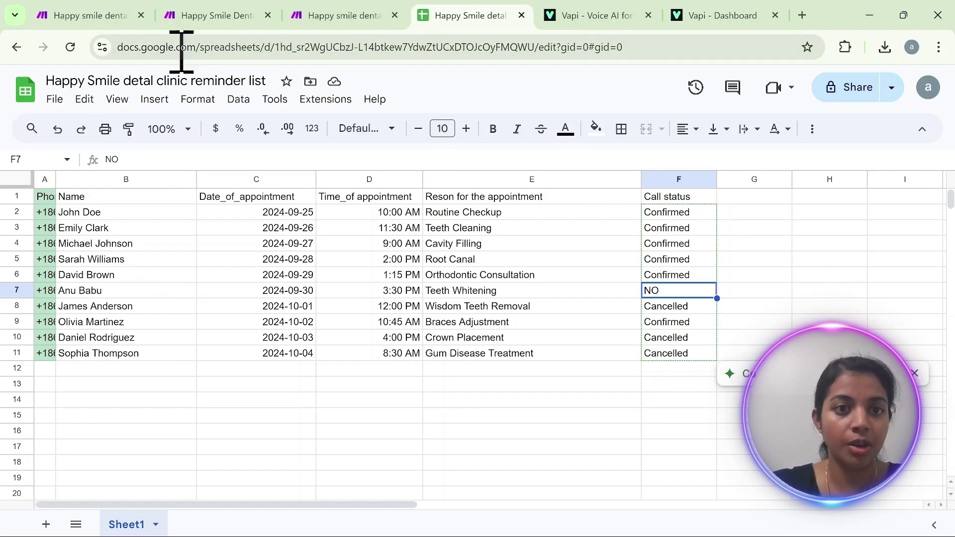
Run the Outbound call, Status confirmed and status cancelled scenarios once each in Make, with Status confirmed waiting for new data.
{"action": "left_click", "coordinate": [216, 16]}
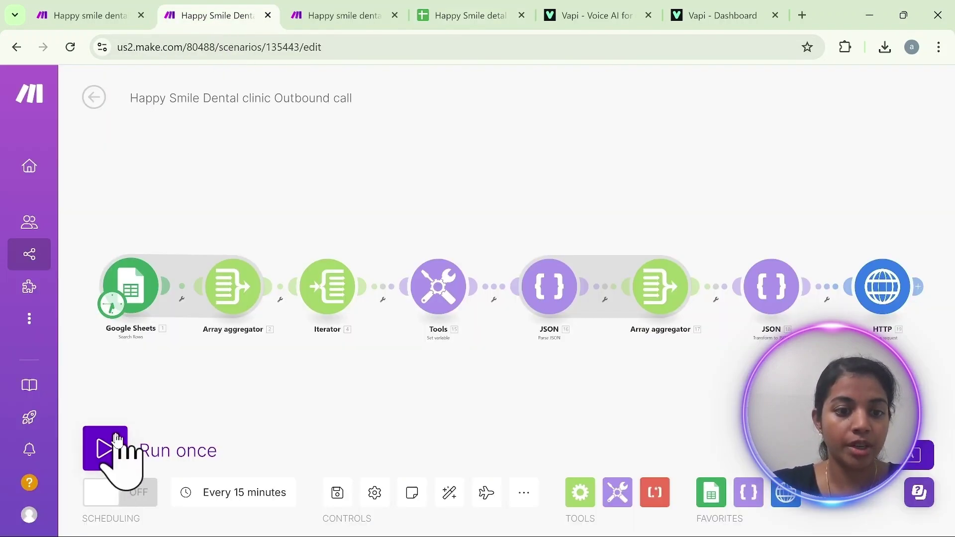
{"action": "left_click", "coordinate": [112, 450]}
{"action": "left_click", "coordinate": [329, 6]}
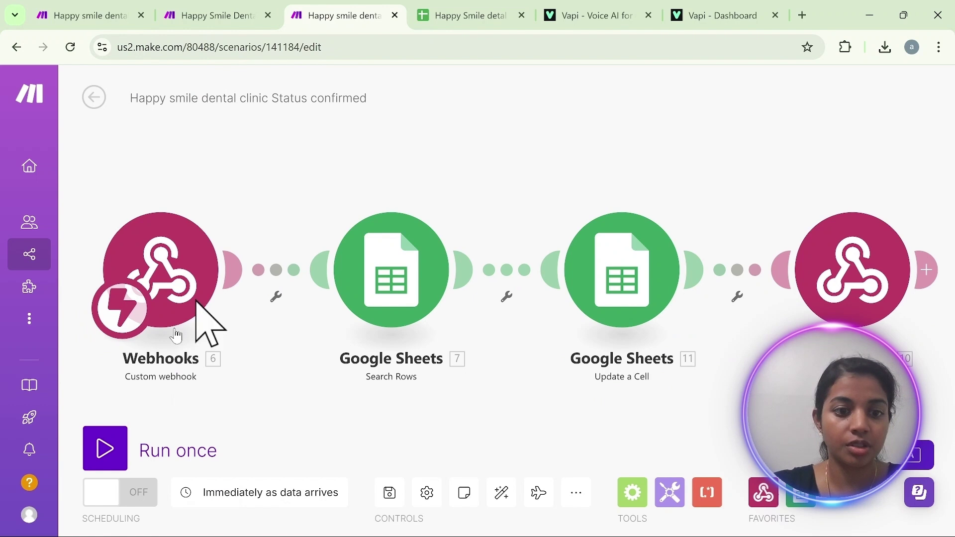
{"action": "left_click", "coordinate": [114, 453]}
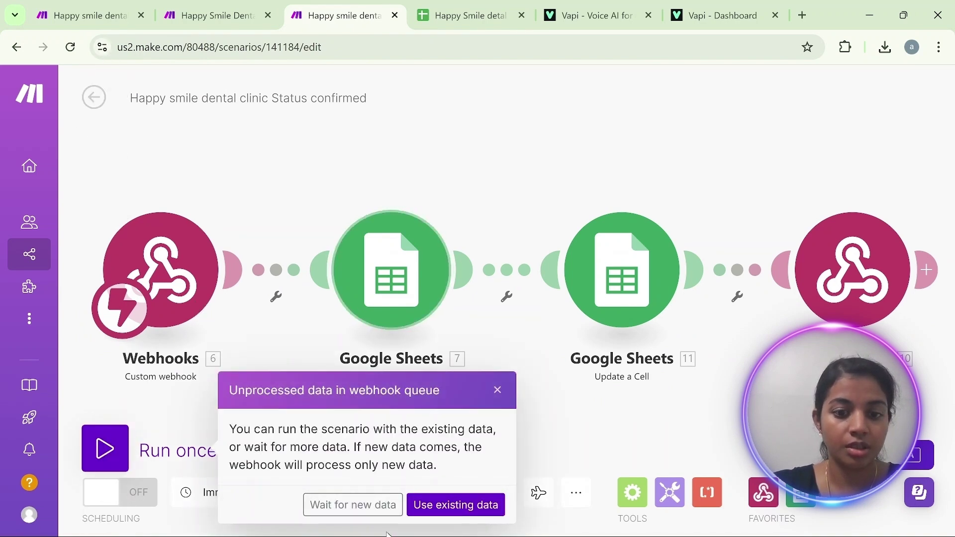
{"action": "left_click", "coordinate": [366, 506]}
{"action": "left_click", "coordinate": [117, 16]}
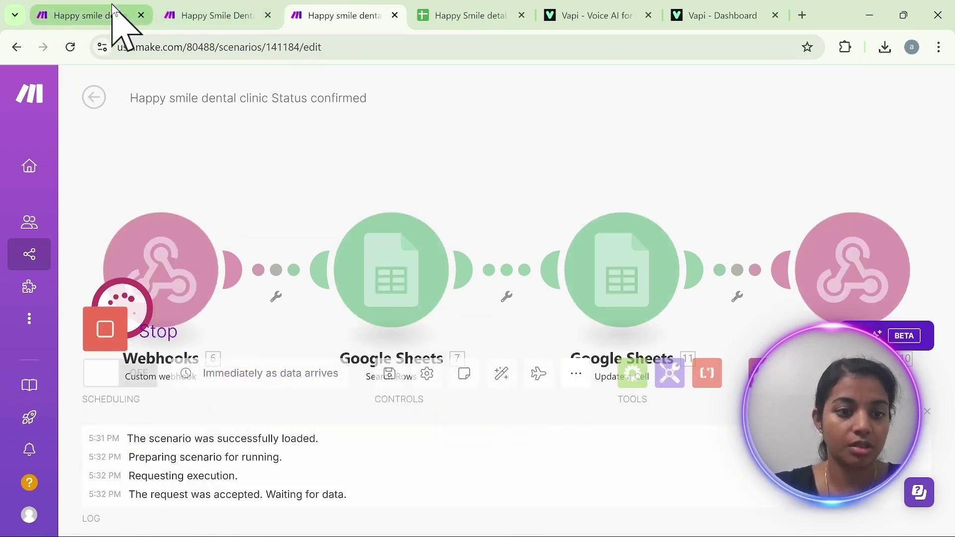
{"action": "left_click", "coordinate": [105, 449]}
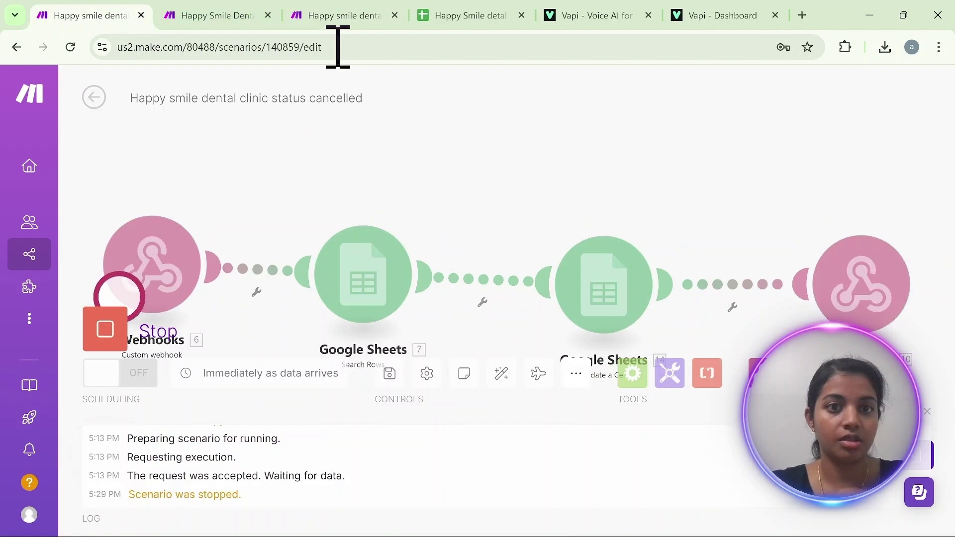
Check the Status confirmed and status cancelled scenario runs against the row 7 call status in the reminder list spreadsheet.
{"action": "left_click", "coordinate": [341, 15]}
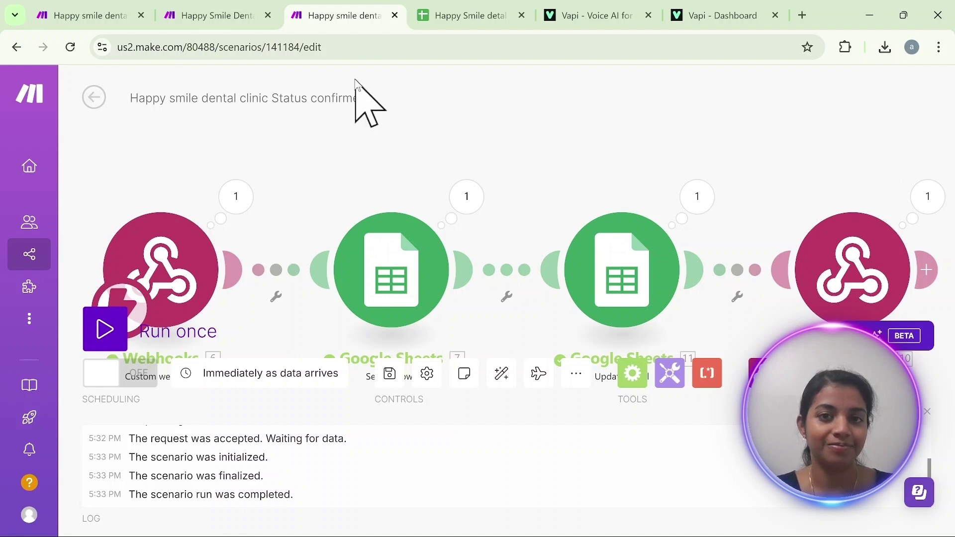
{"action": "left_click", "coordinate": [461, 20]}
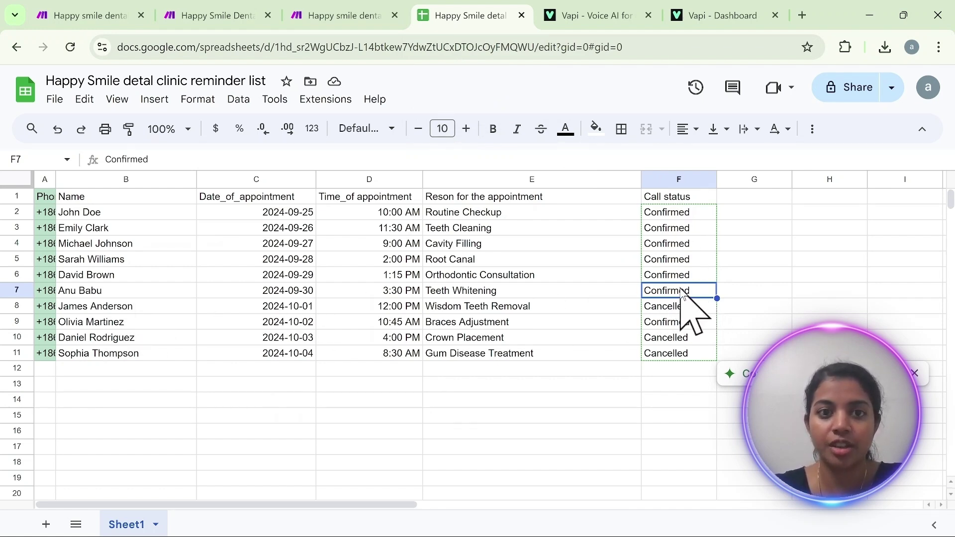
{"action": "left_click", "coordinate": [87, 15]}
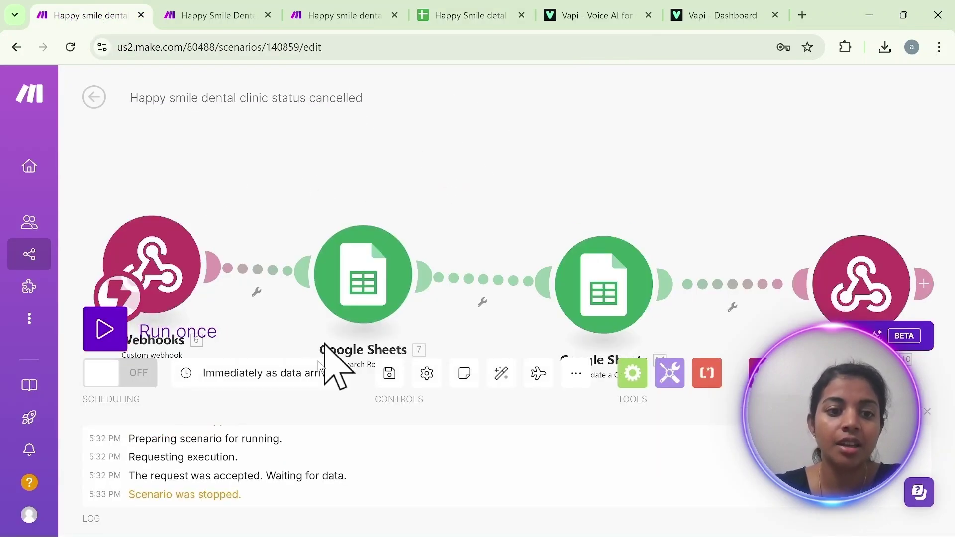
{"action": "left_click", "coordinate": [458, 15]}
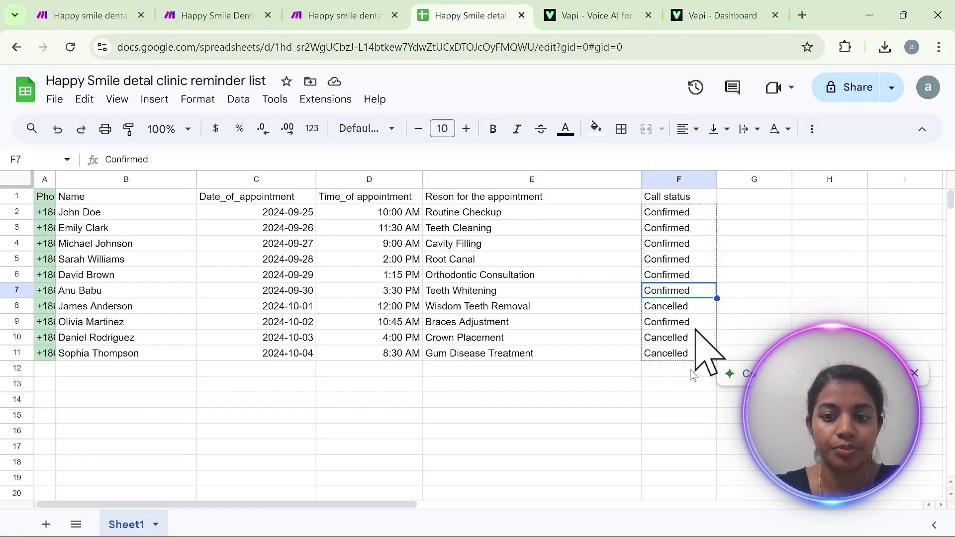